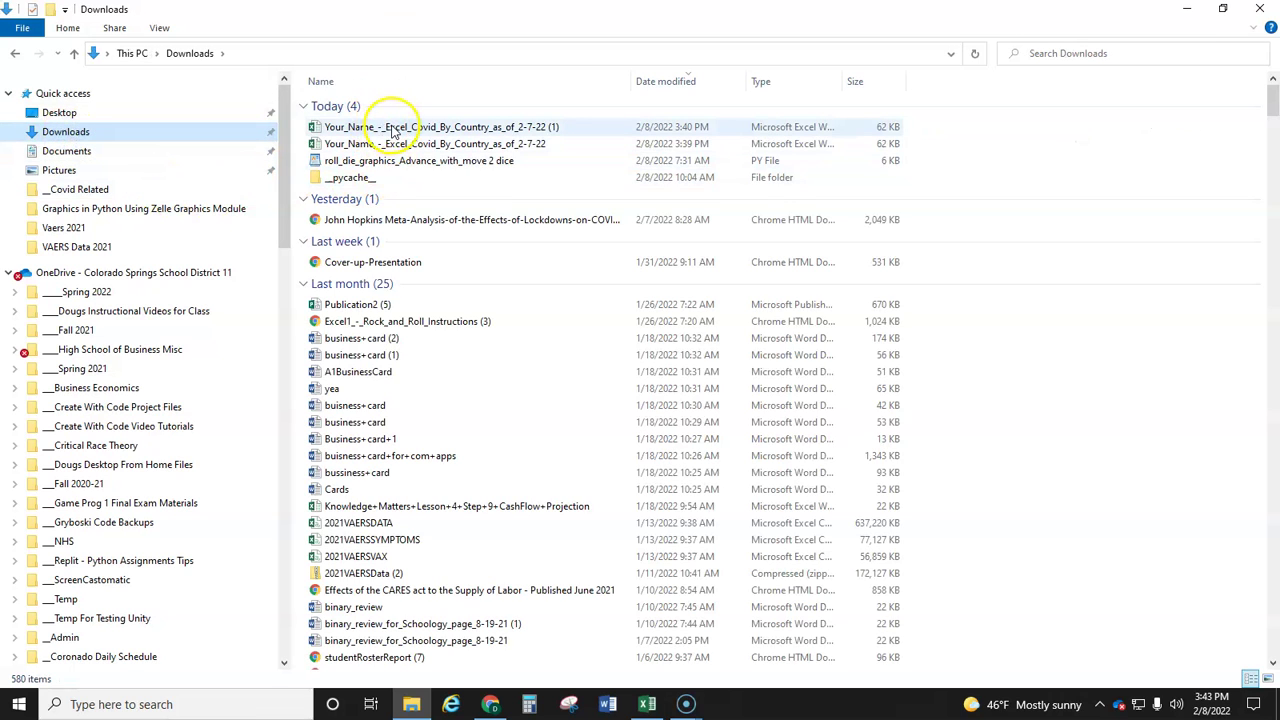
# Close the Downloads folder and examine the country data in the Excel workbook from the header to the last filled row.
pyautogui.click(1262, 10)
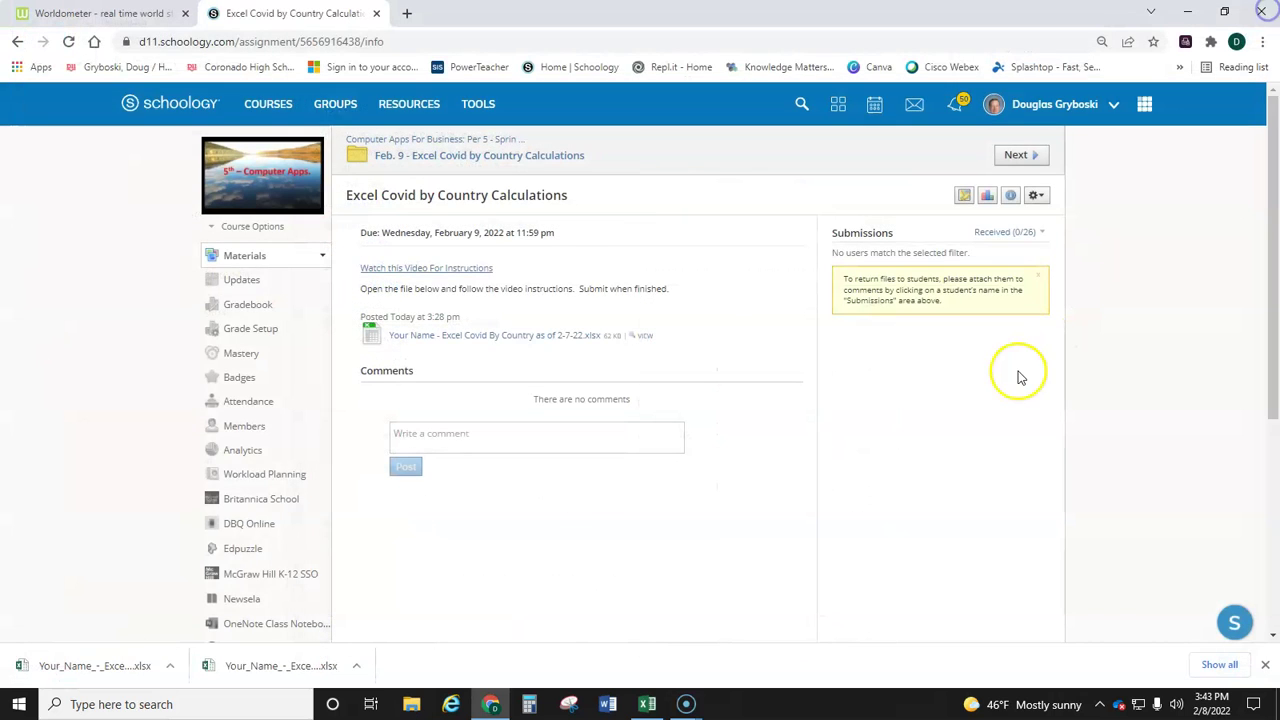
pyautogui.click(647, 704)
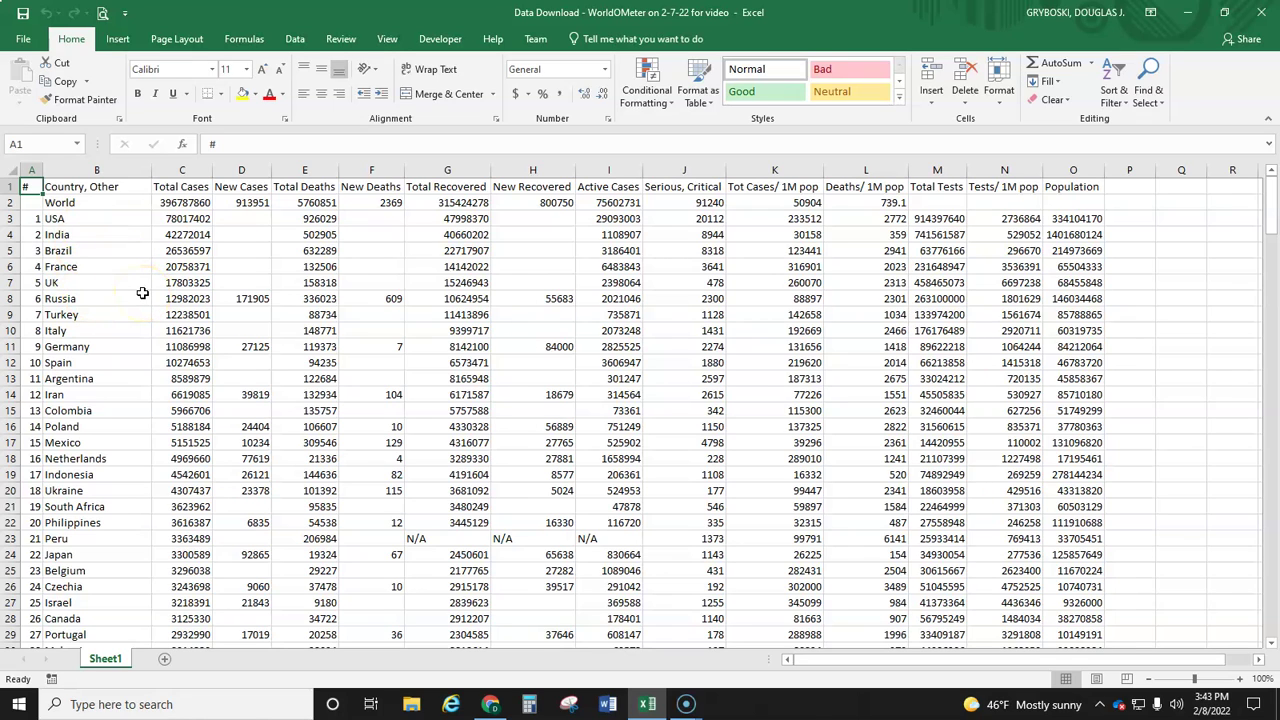
pyautogui.press('Down')
pyautogui.press('Down')
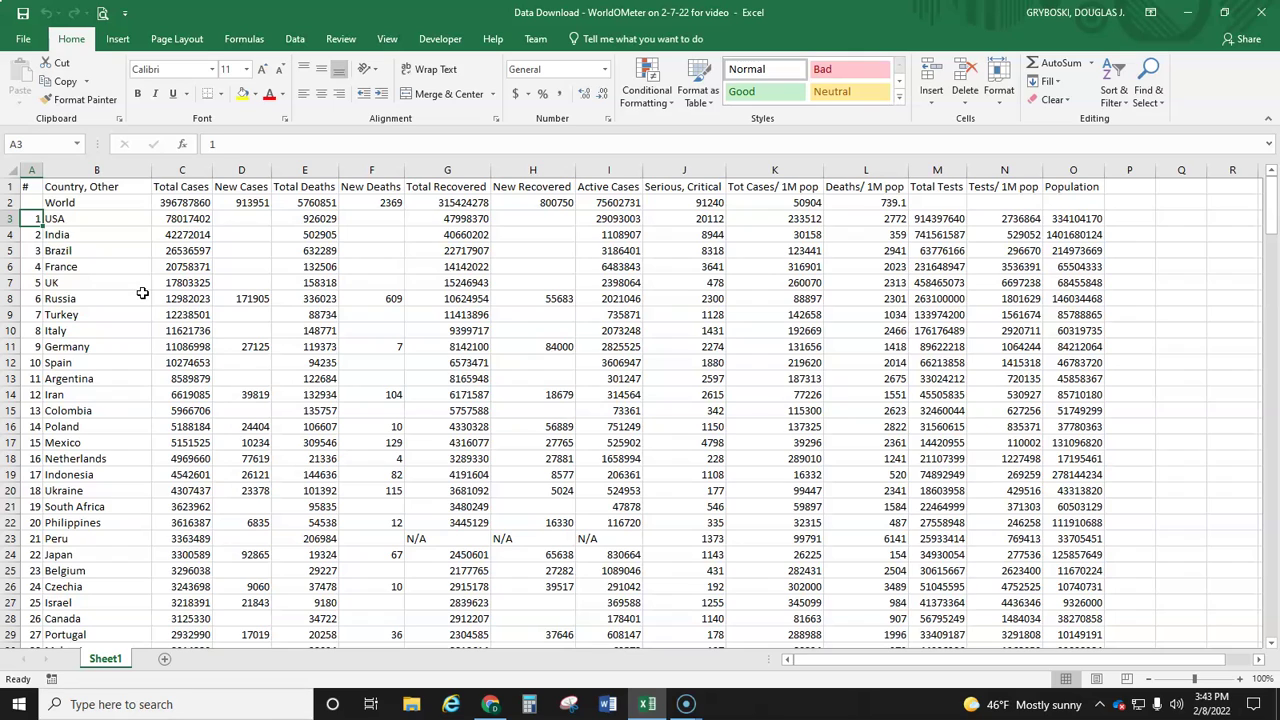
pyautogui.hotkey('ctrl', 'Down')
pyautogui.scroll(-3, 146, 320)
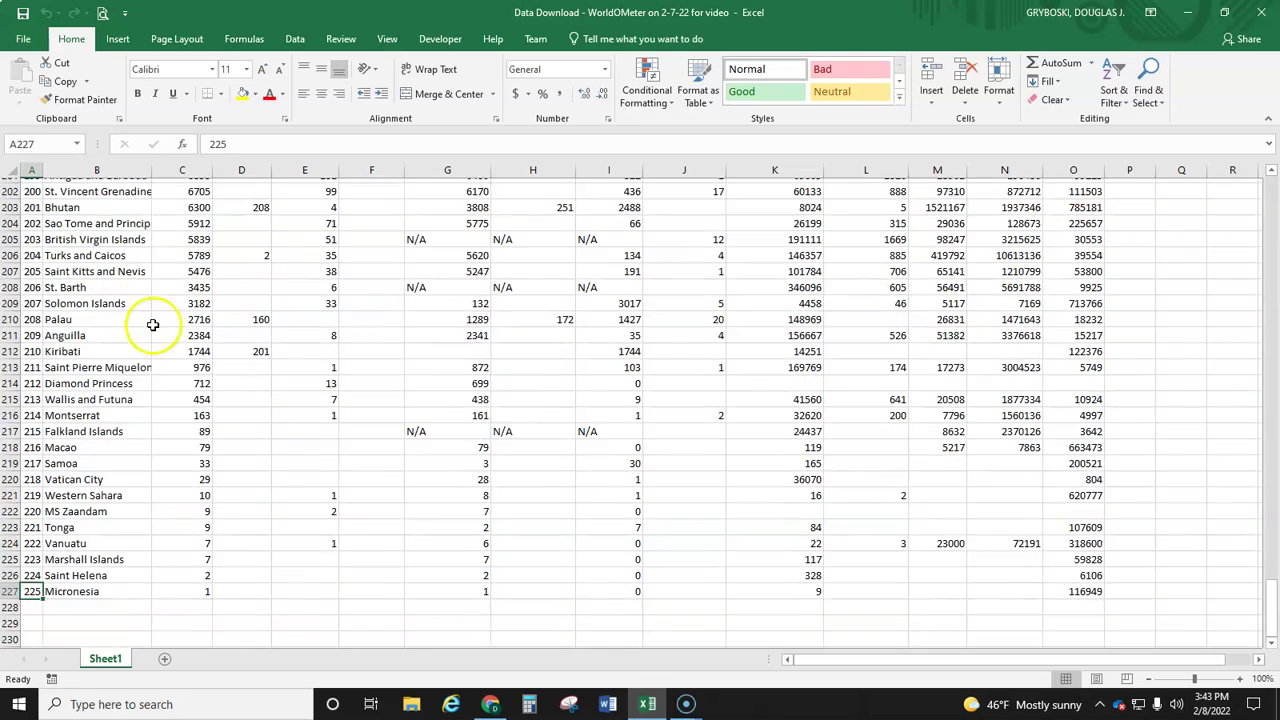
pyautogui.scroll(-1, 86, 464)
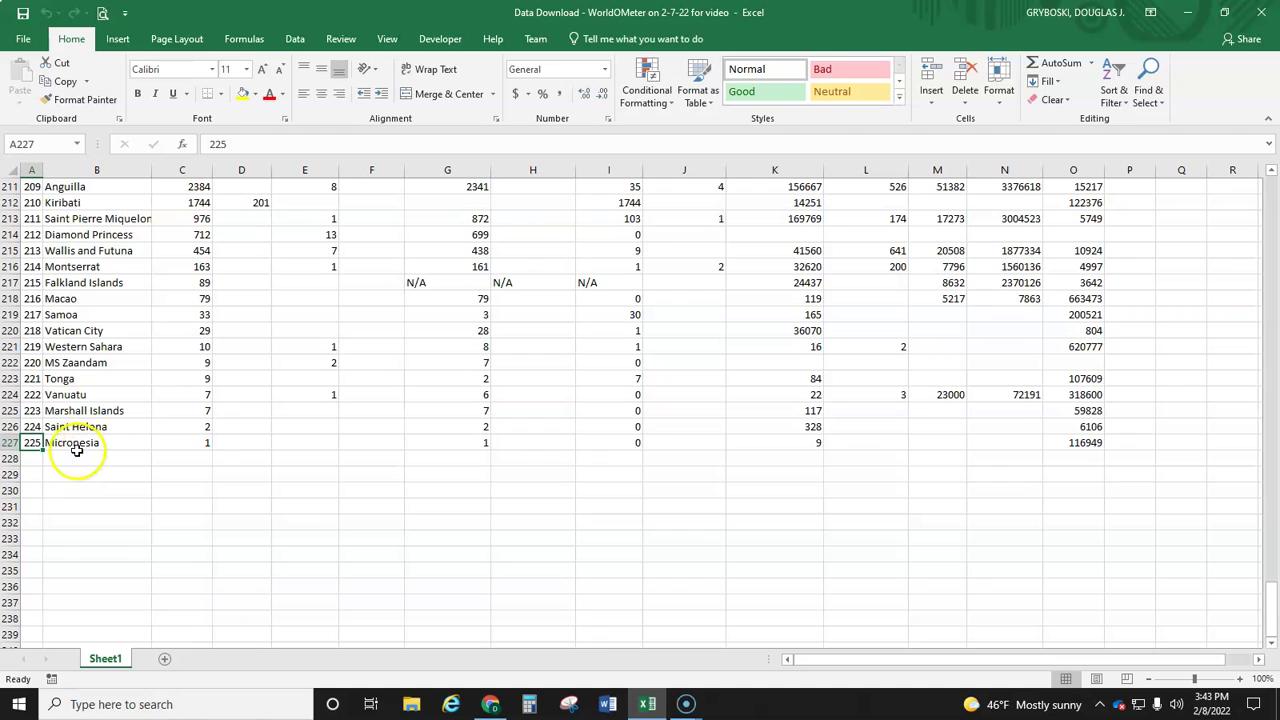
pyautogui.click(7, 443)
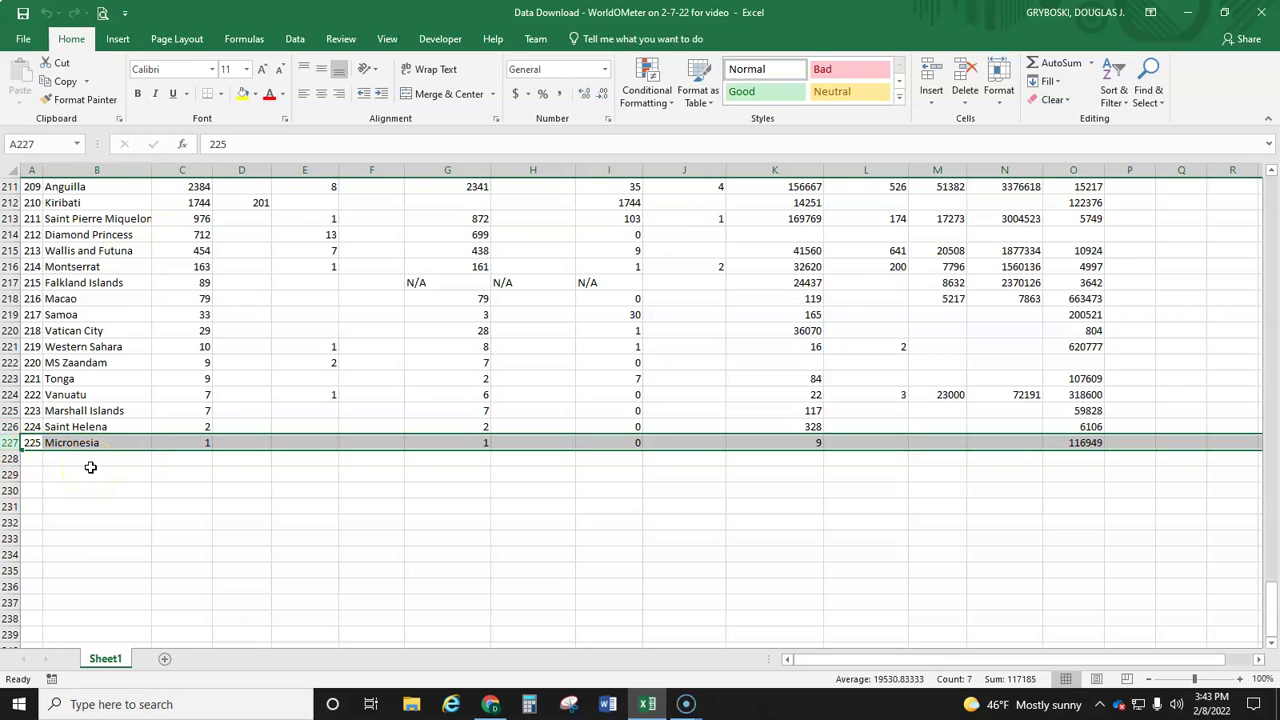
pyautogui.scroll(8, 90, 467)
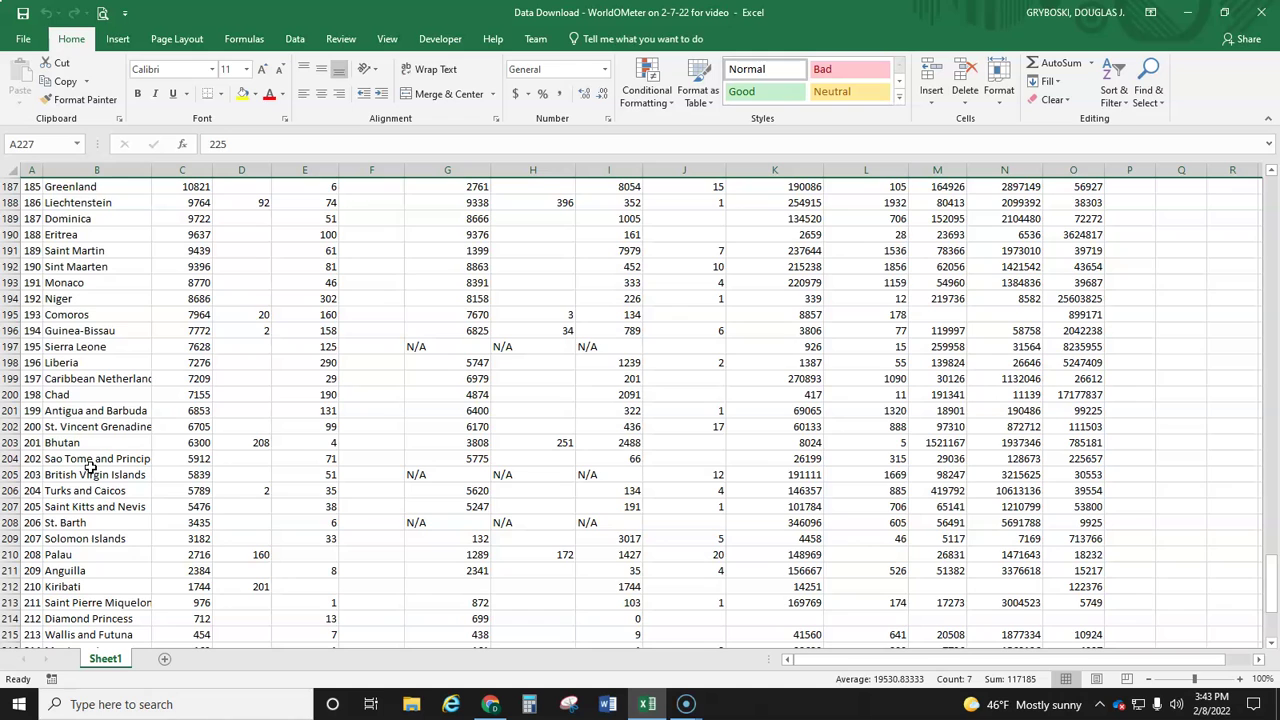
pyautogui.hotkey('ctrl', 'Home')
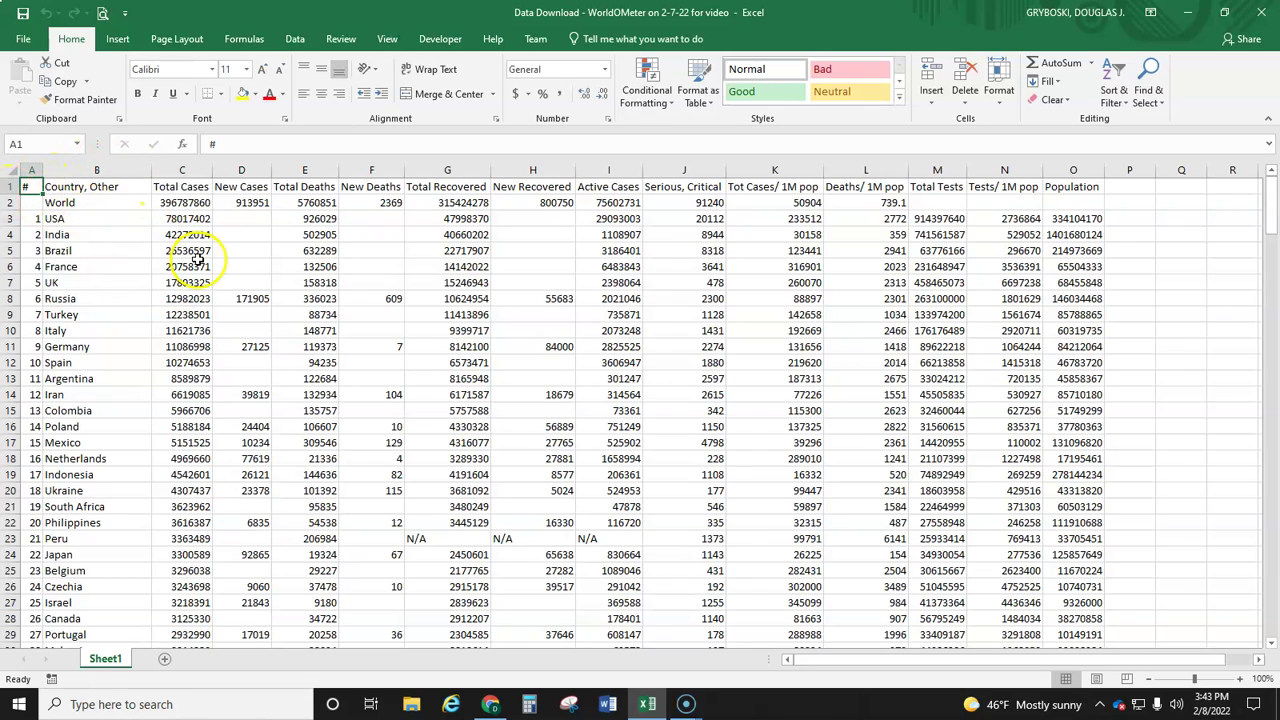
# Switch to Chrome and examine the by-country table on Worldometer's Coronavirus page.
pyautogui.click(488, 706)
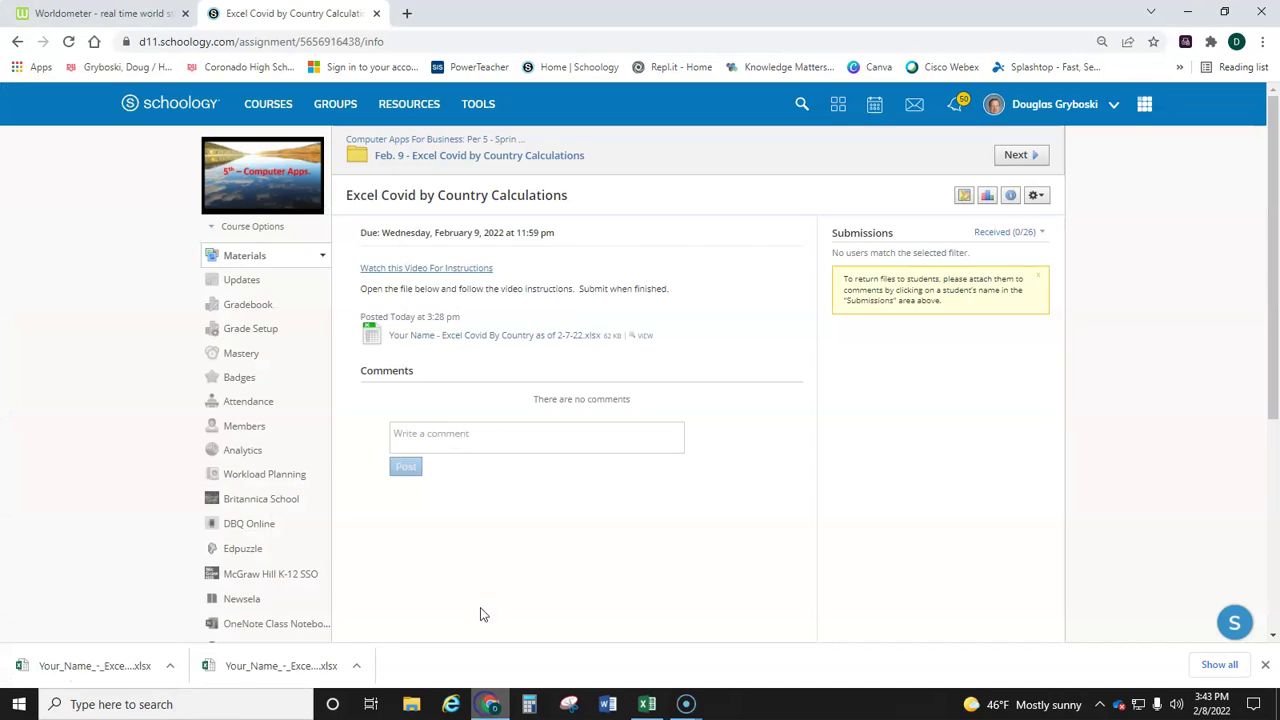
pyautogui.click(62, 14)
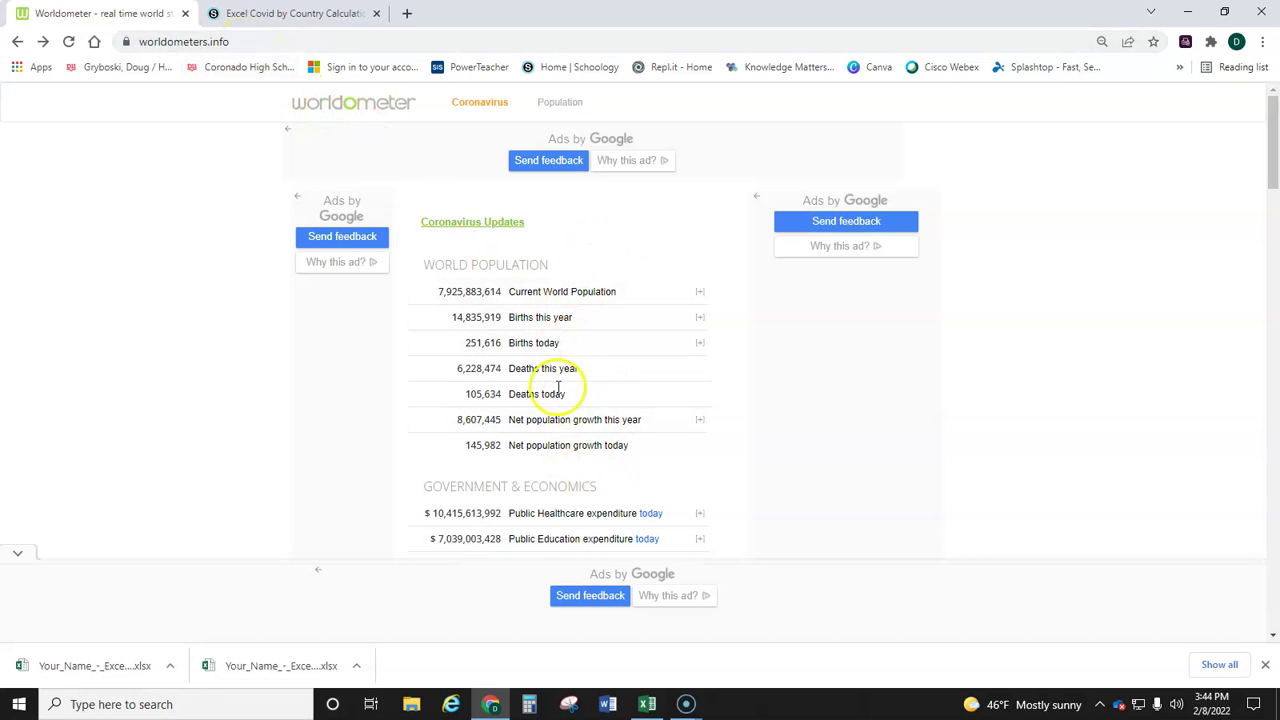
pyautogui.click(482, 108)
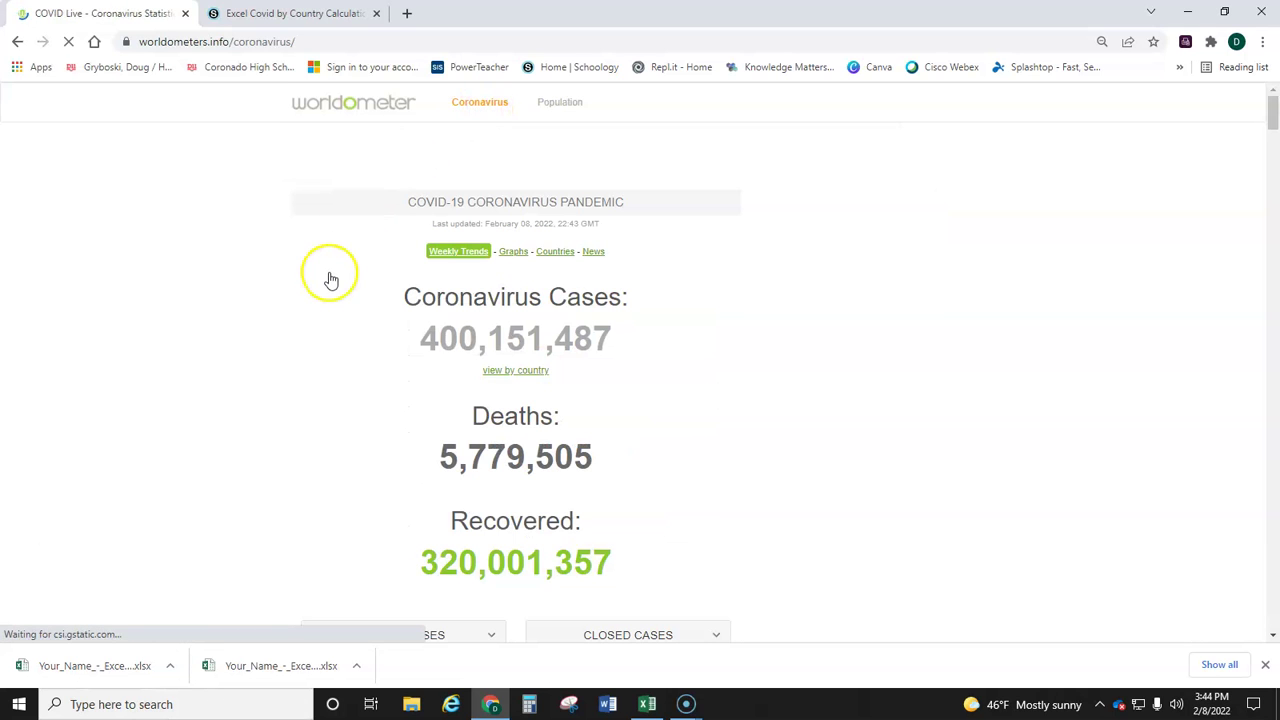
pyautogui.scroll(-1, 333, 282)
pyautogui.scroll(-10, 333, 282)
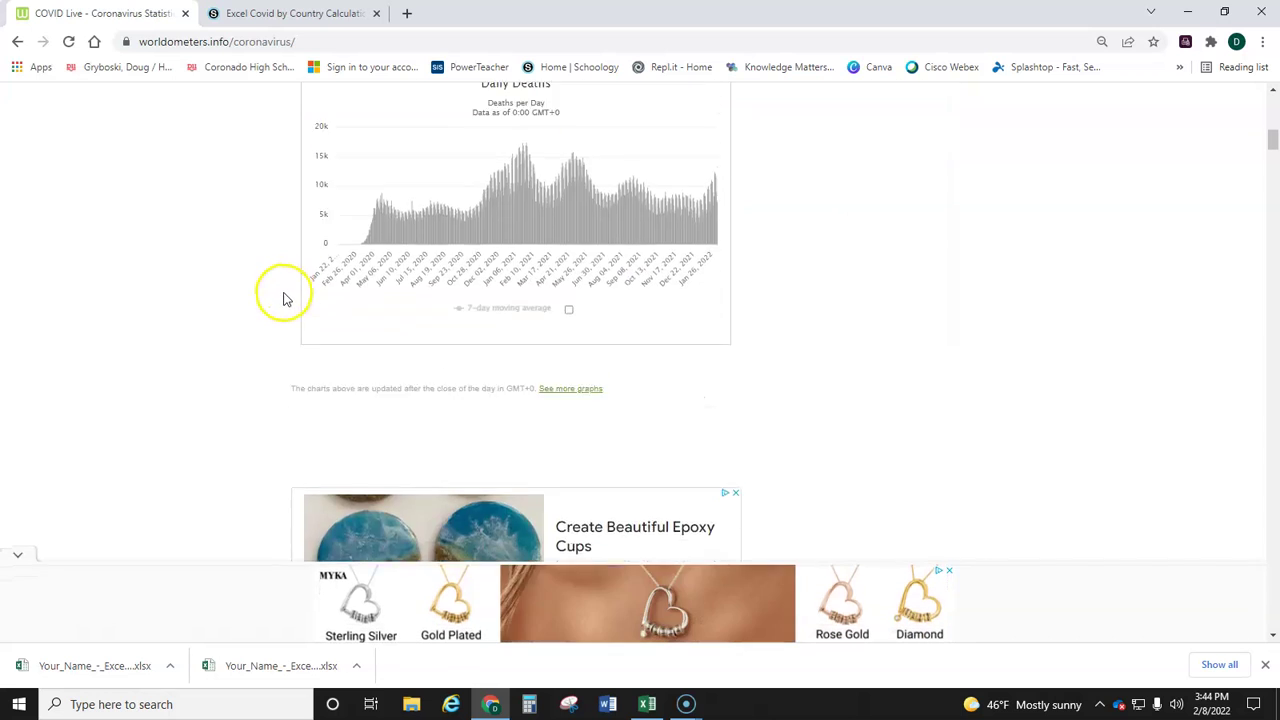
pyautogui.scroll(-4, 275, 295)
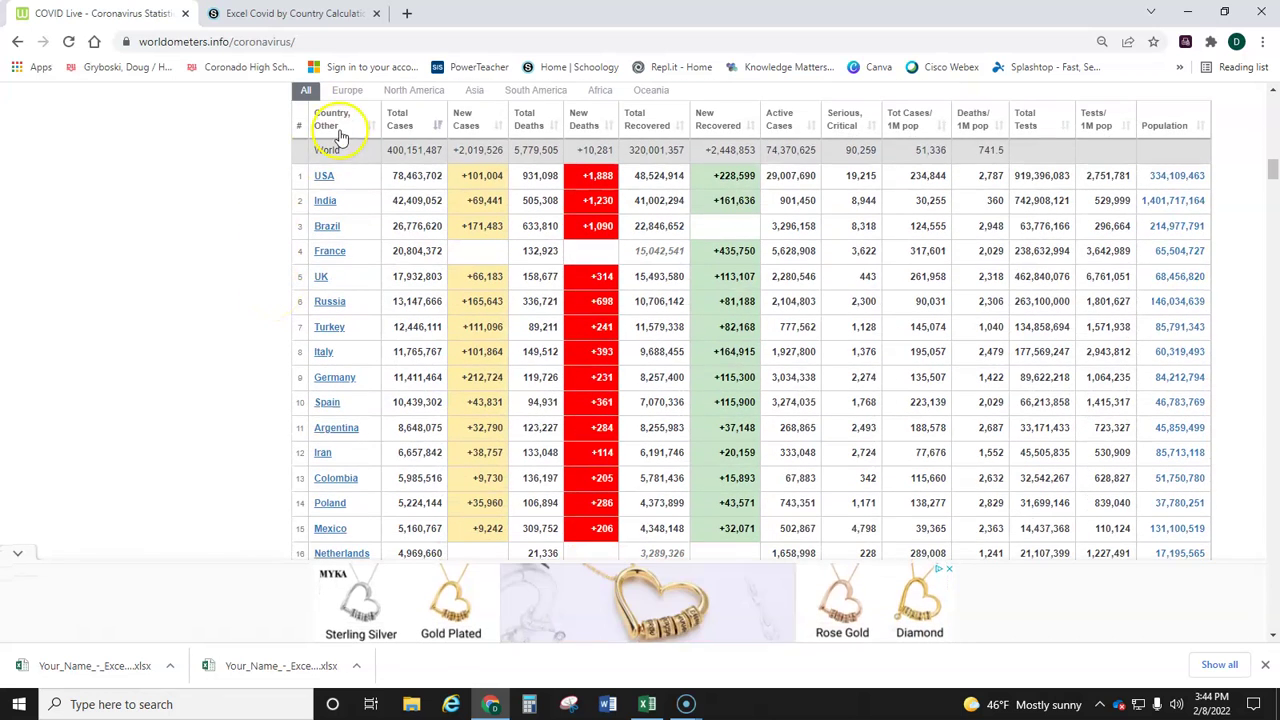
pyautogui.moveTo(303, 124); pyautogui.dragTo(820, 427)
pyautogui.click(376, 285)
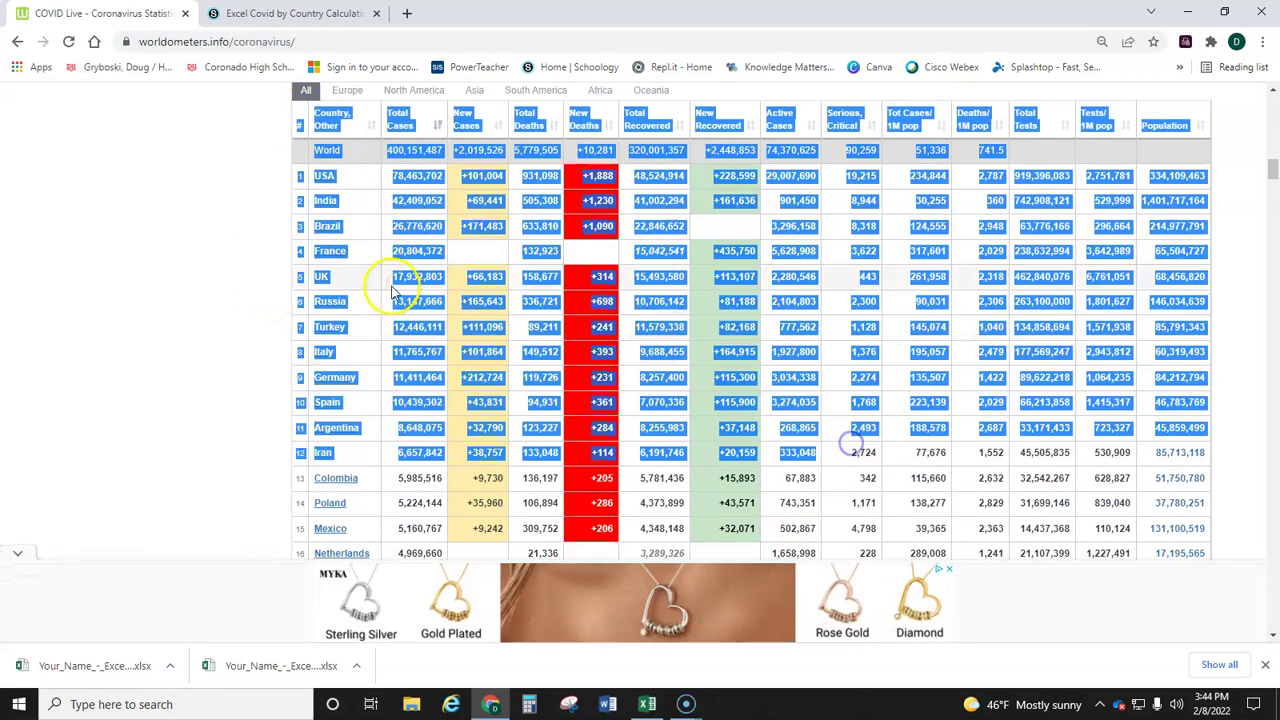
pyautogui.scroll(1, 231, 276)
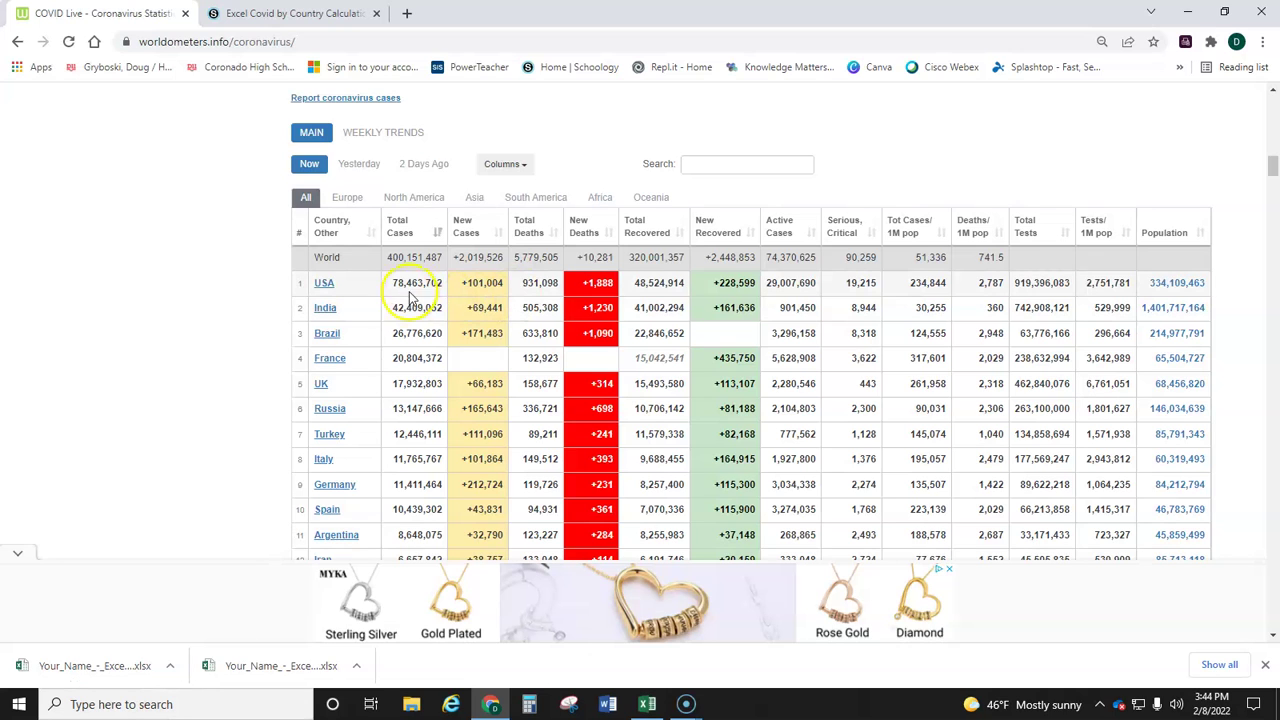
# Sort the Worldometer country table successively by Total Deaths, New Deaths, Total Recovered, New Recovered and Active Cases.
pyautogui.click(534, 226)
pyautogui.click(600, 231)
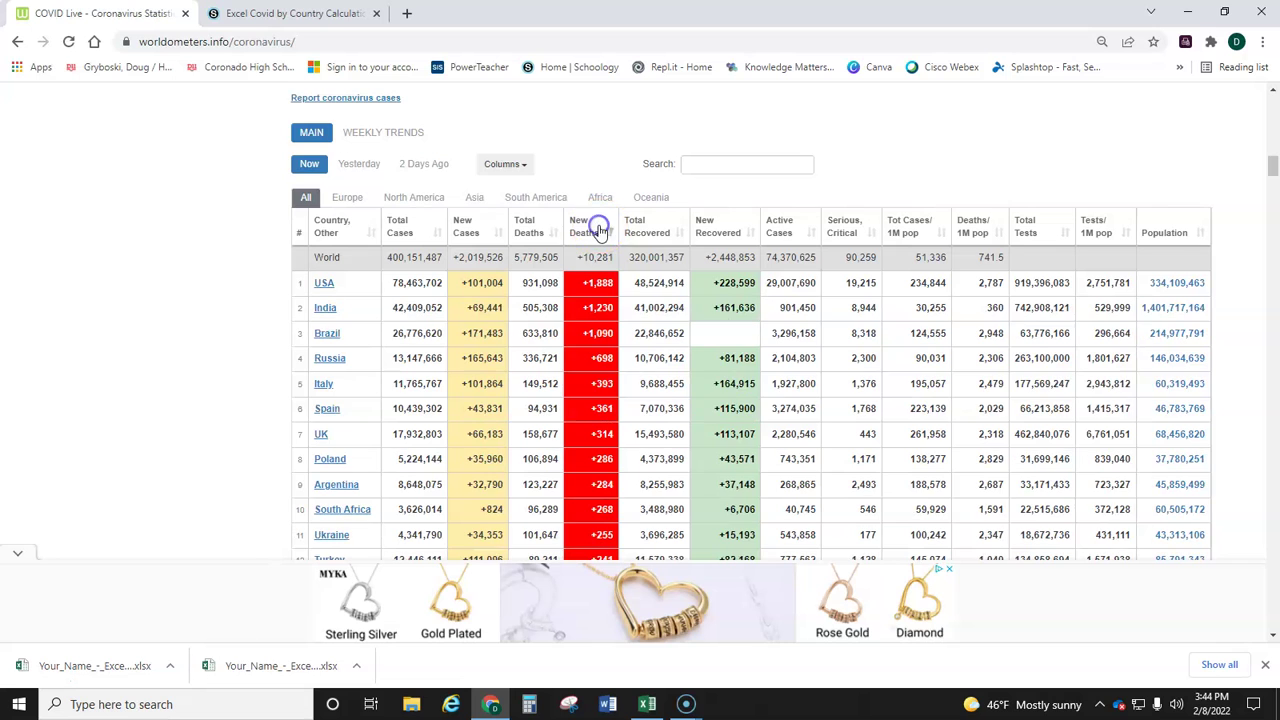
pyautogui.click(655, 229)
pyautogui.click(733, 232)
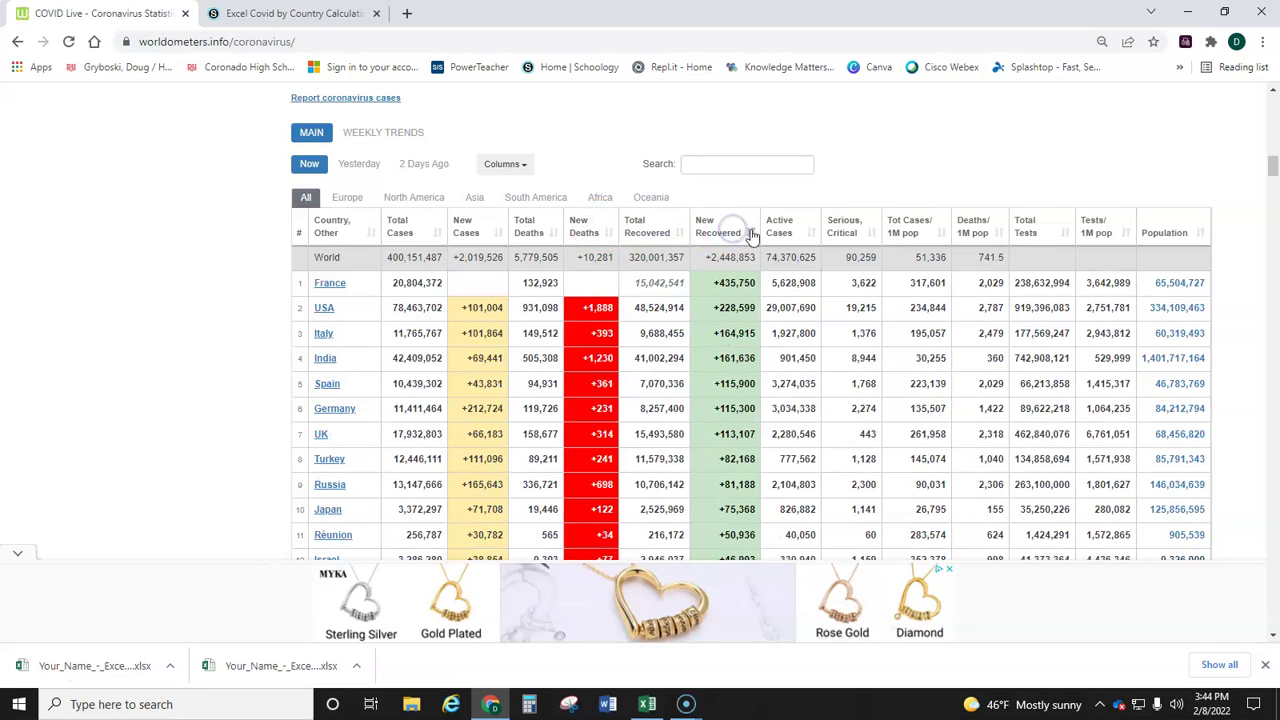
pyautogui.click(778, 231)
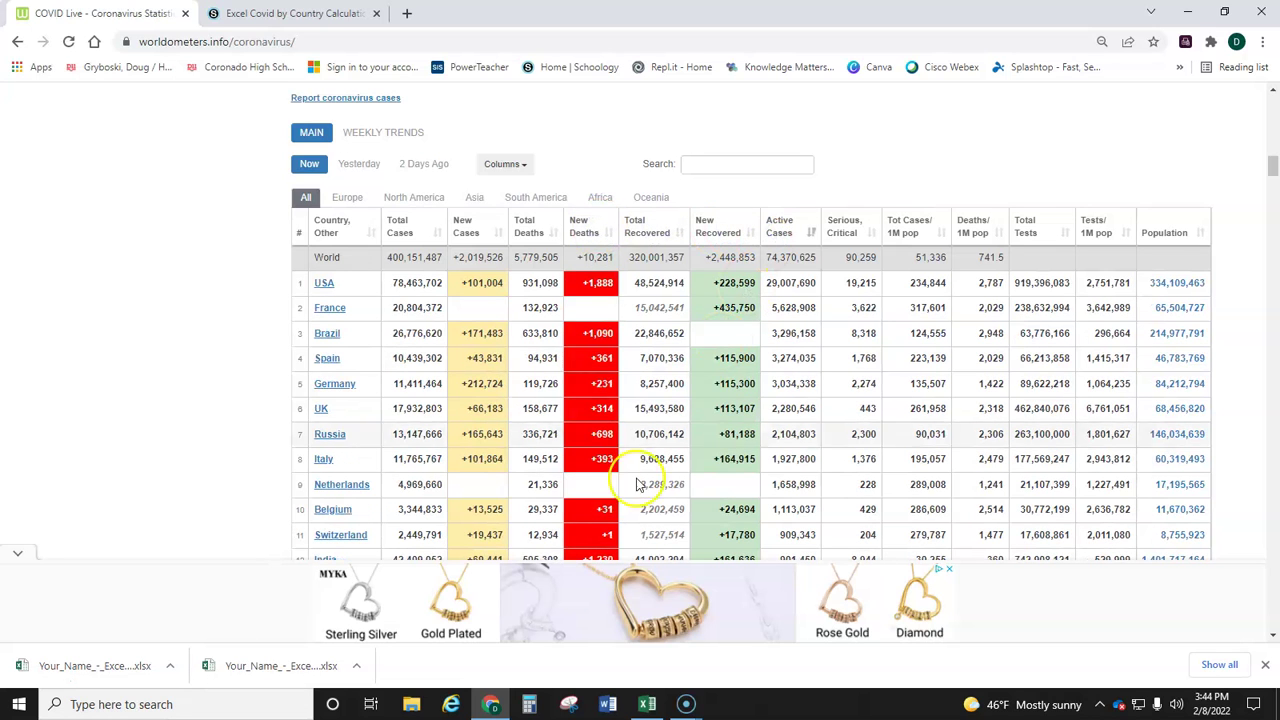
# Switch back to Excel and delete the "#" ranking column from Sheet1.
pyautogui.click(645, 704)
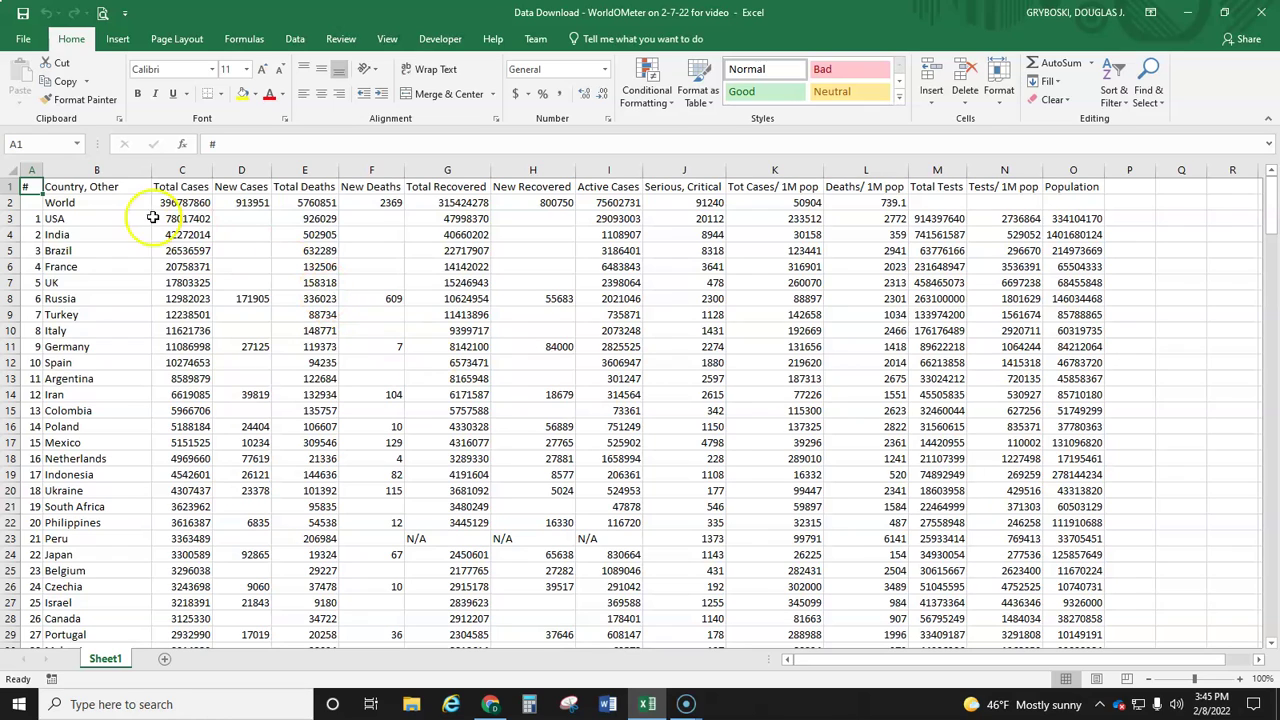
pyautogui.click(30, 171)
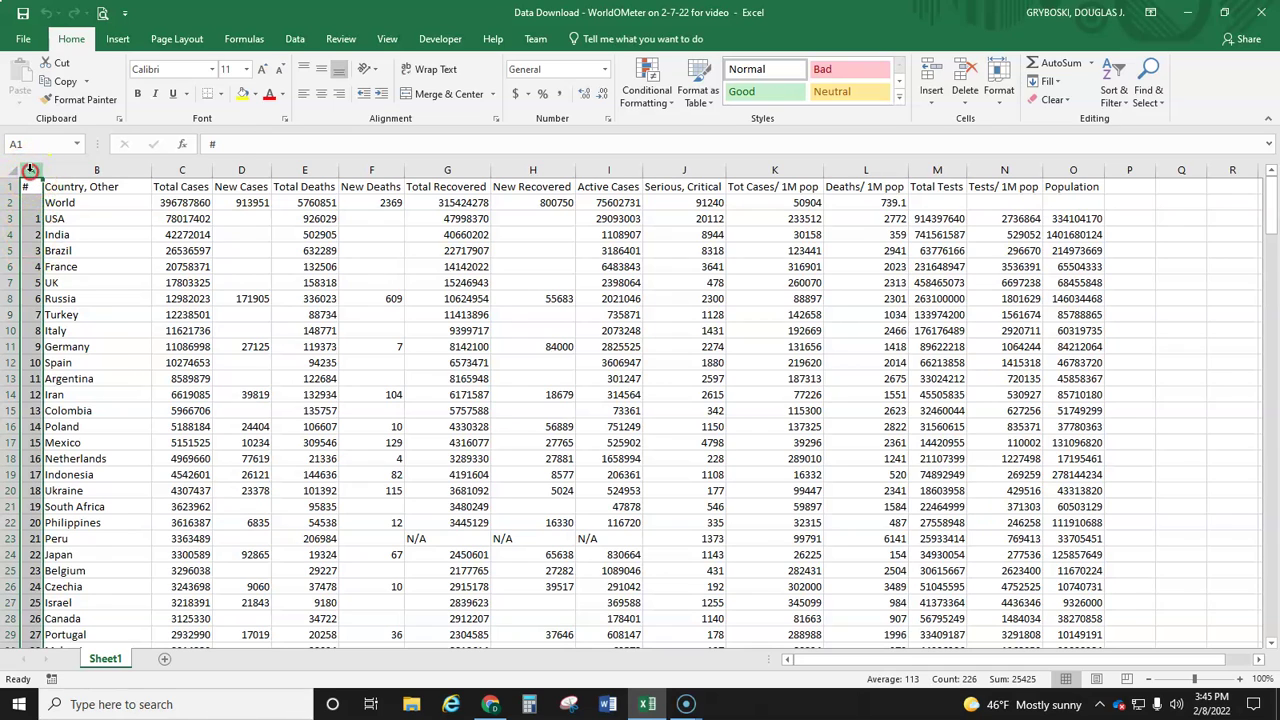
pyautogui.rightClick(32, 172)
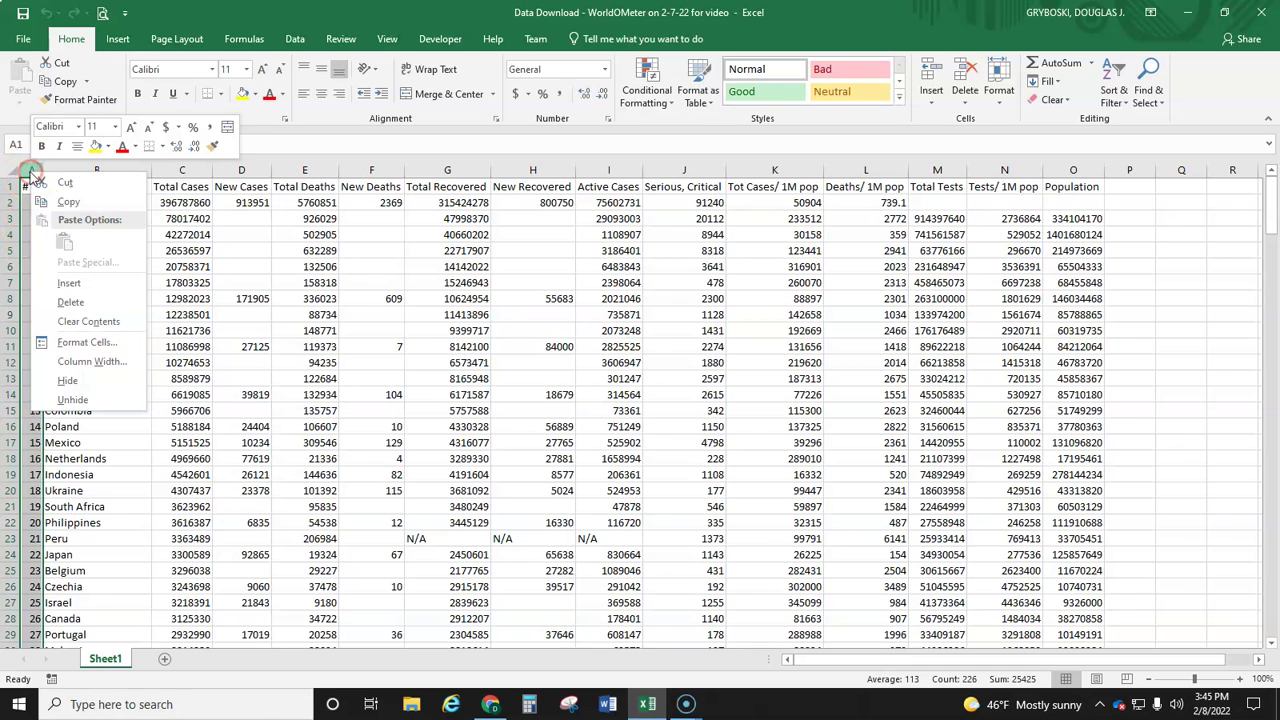
pyautogui.click(80, 303)
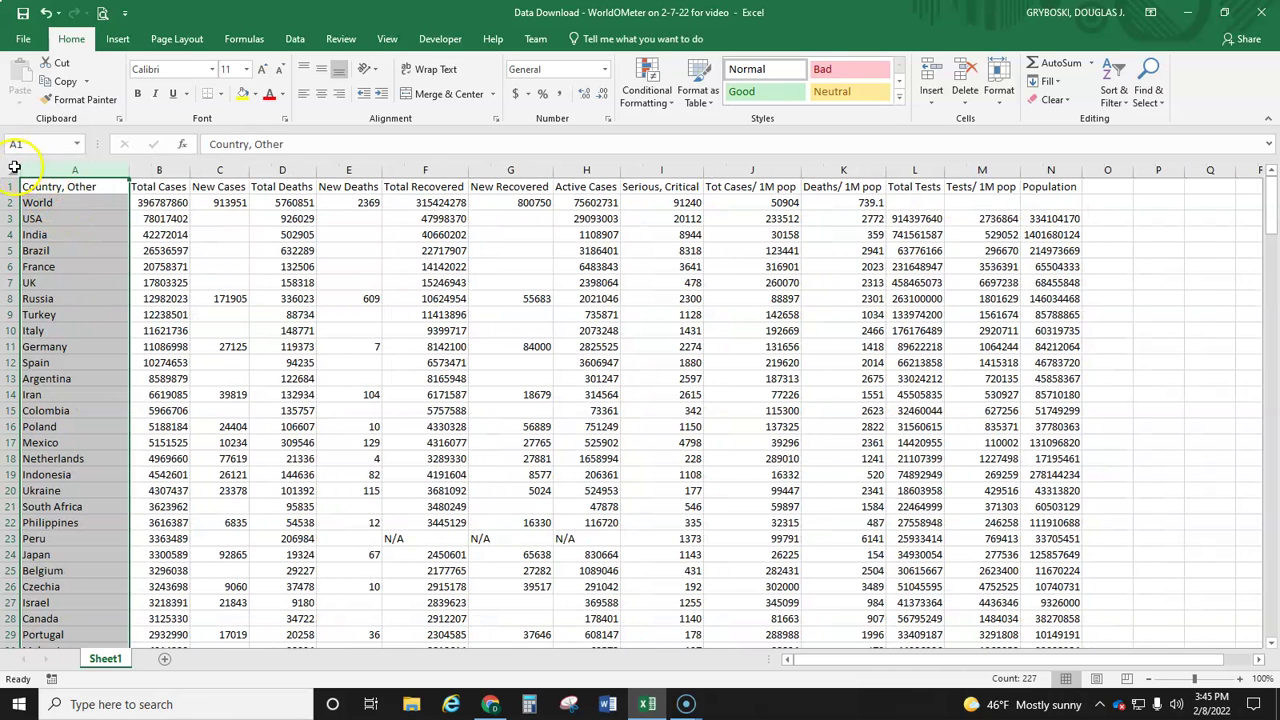
# Move the entire Total Cases column from column B to directly after the Population column.
pyautogui.click(156, 171)
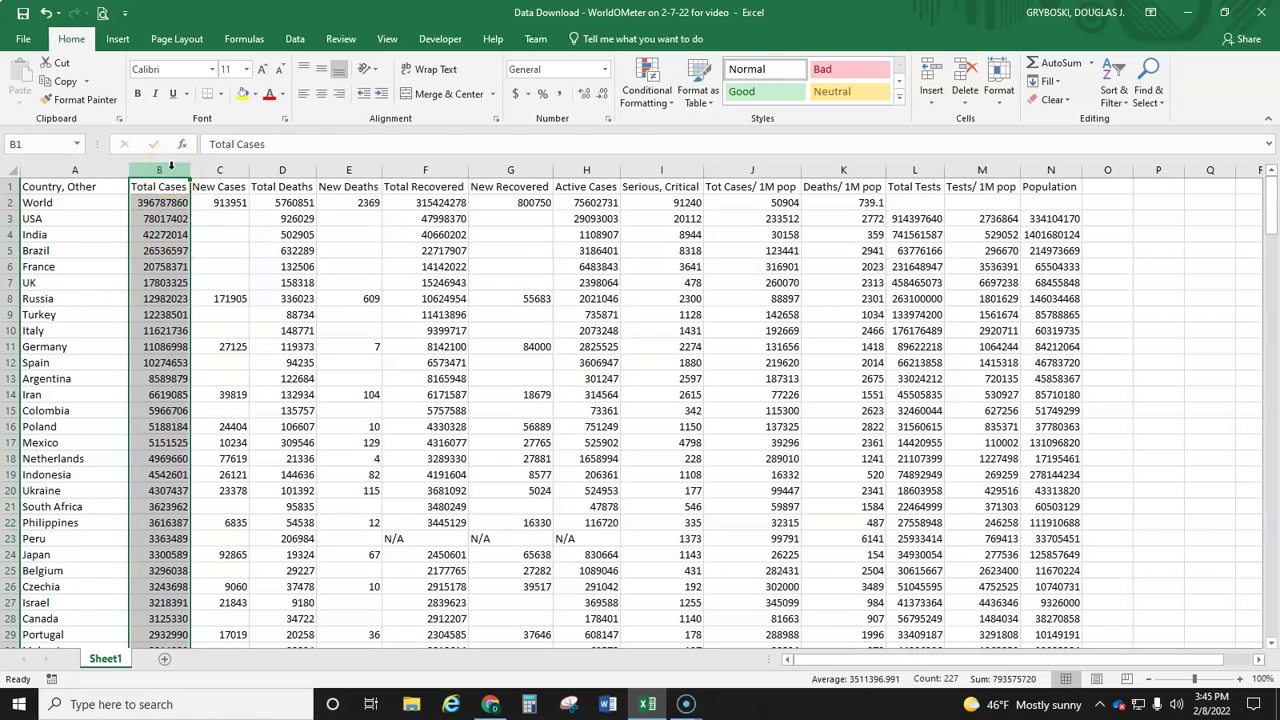
pyautogui.rightClick(172, 170)
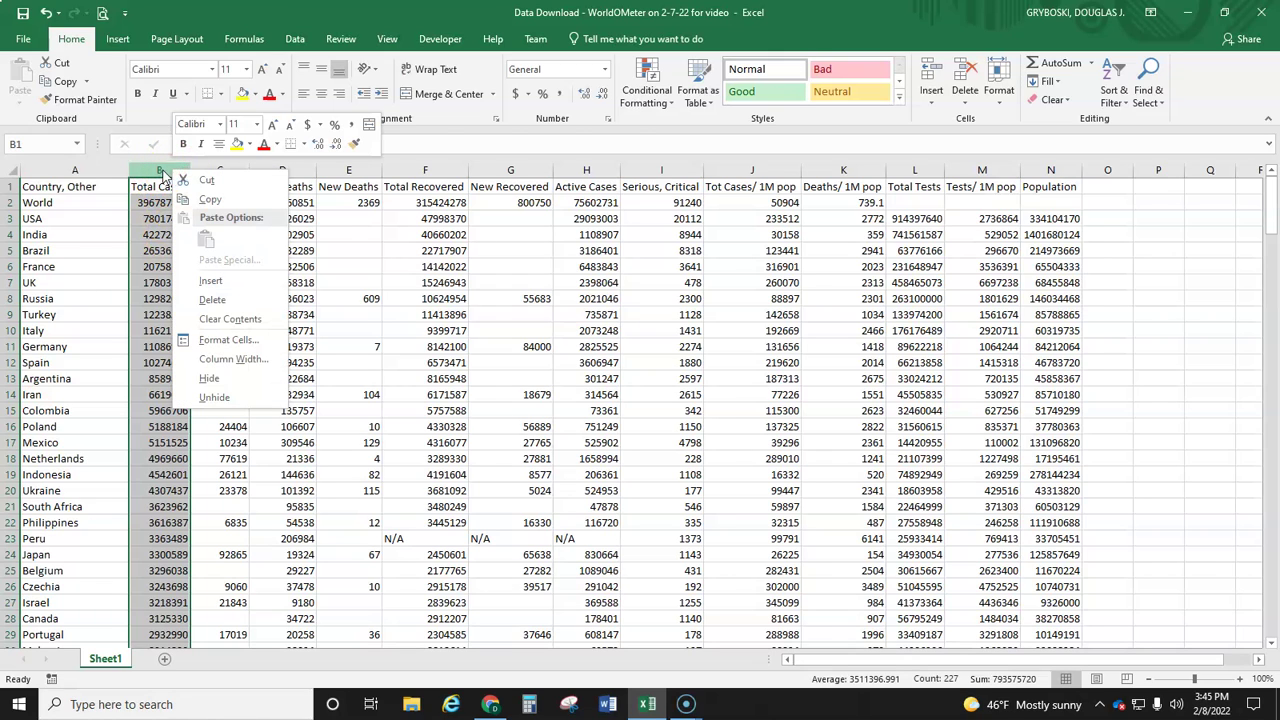
pyautogui.click(161, 167)
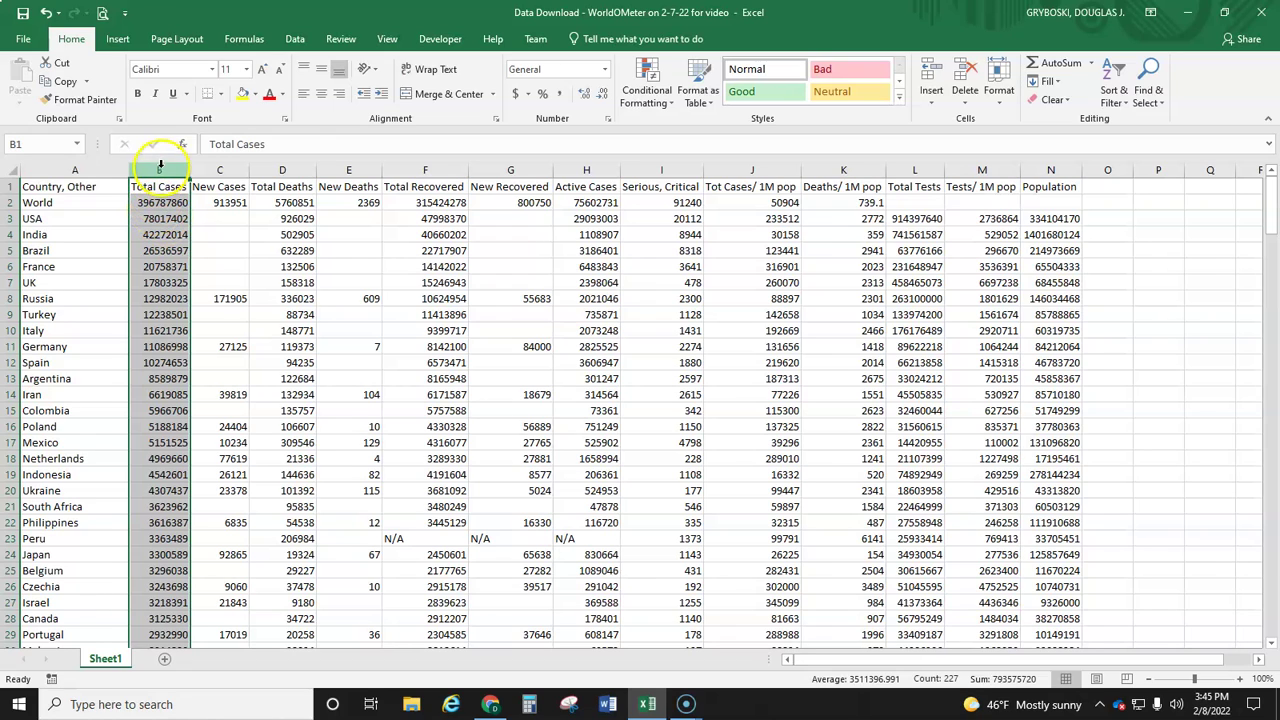
pyautogui.rightClick(160, 169)
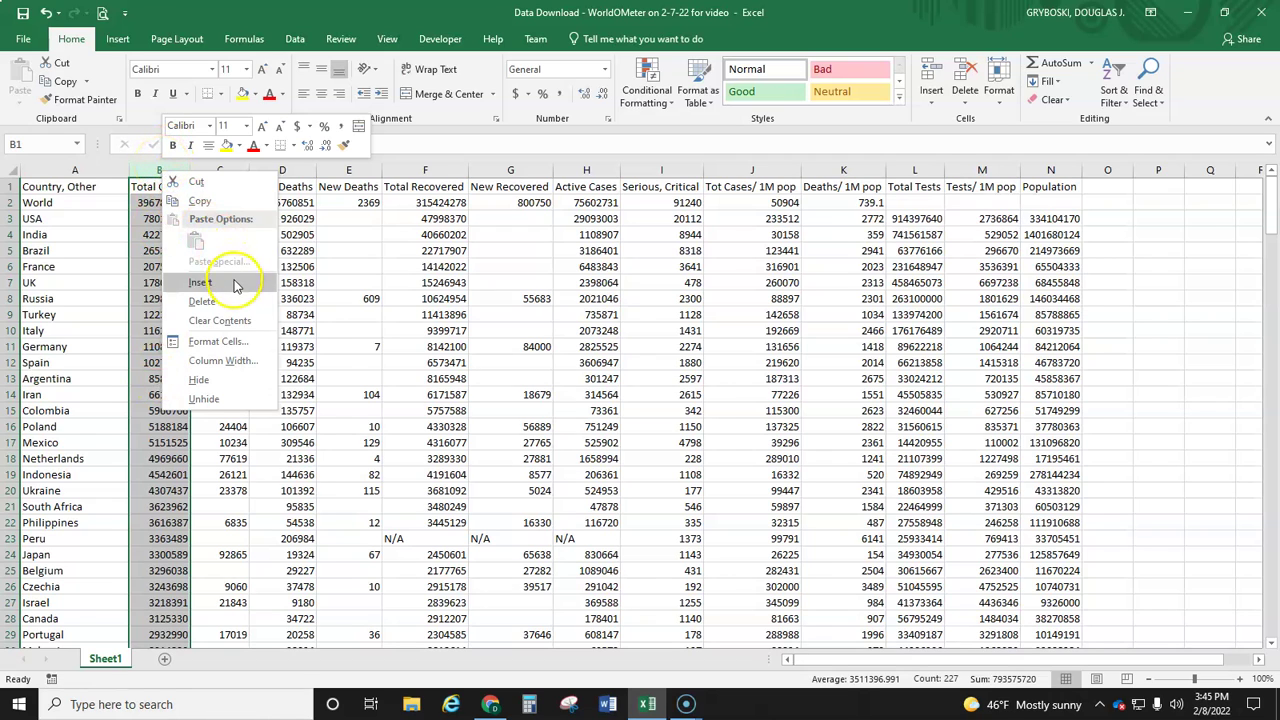
pyautogui.click(198, 183)
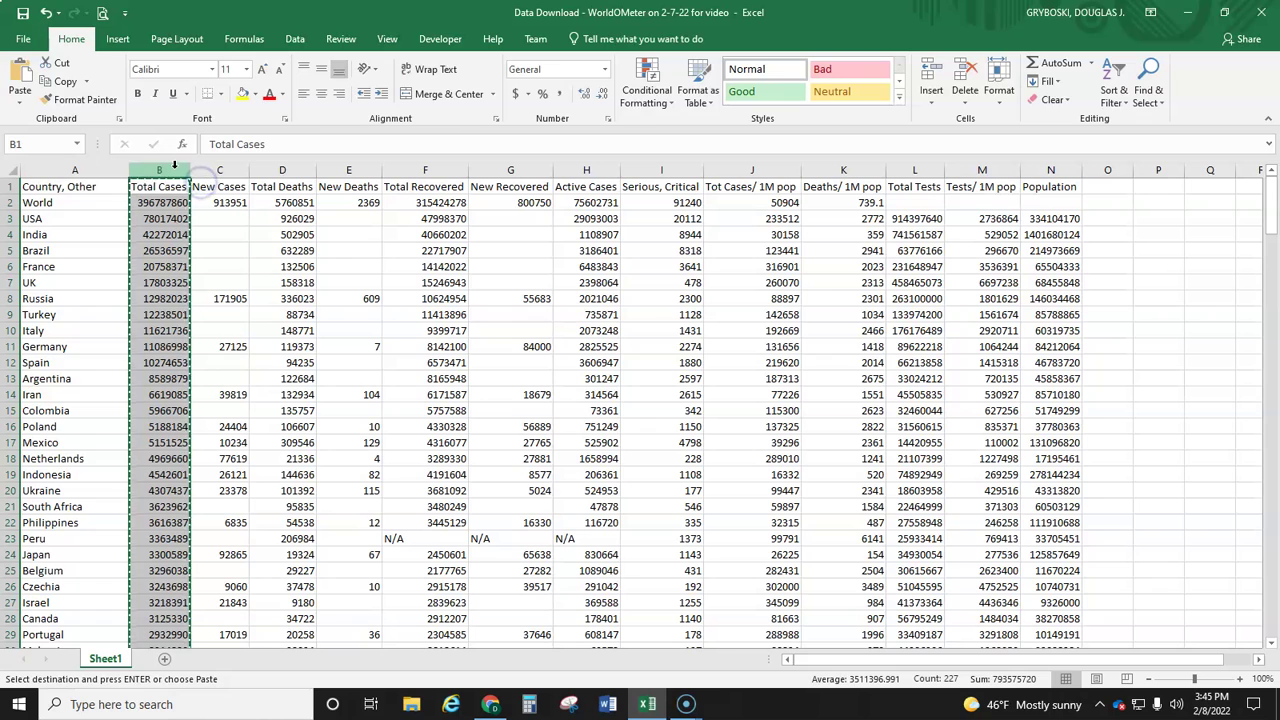
pyautogui.rightClick(1107, 170)
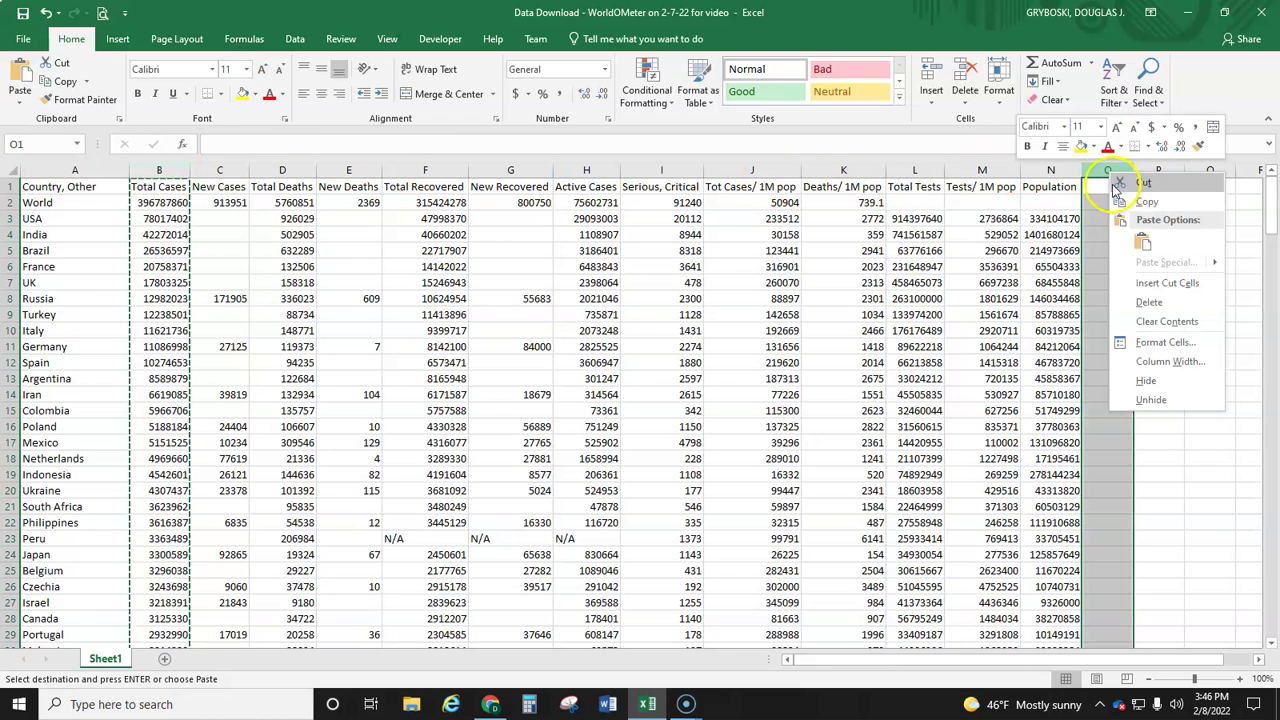
pyautogui.click(1163, 285)
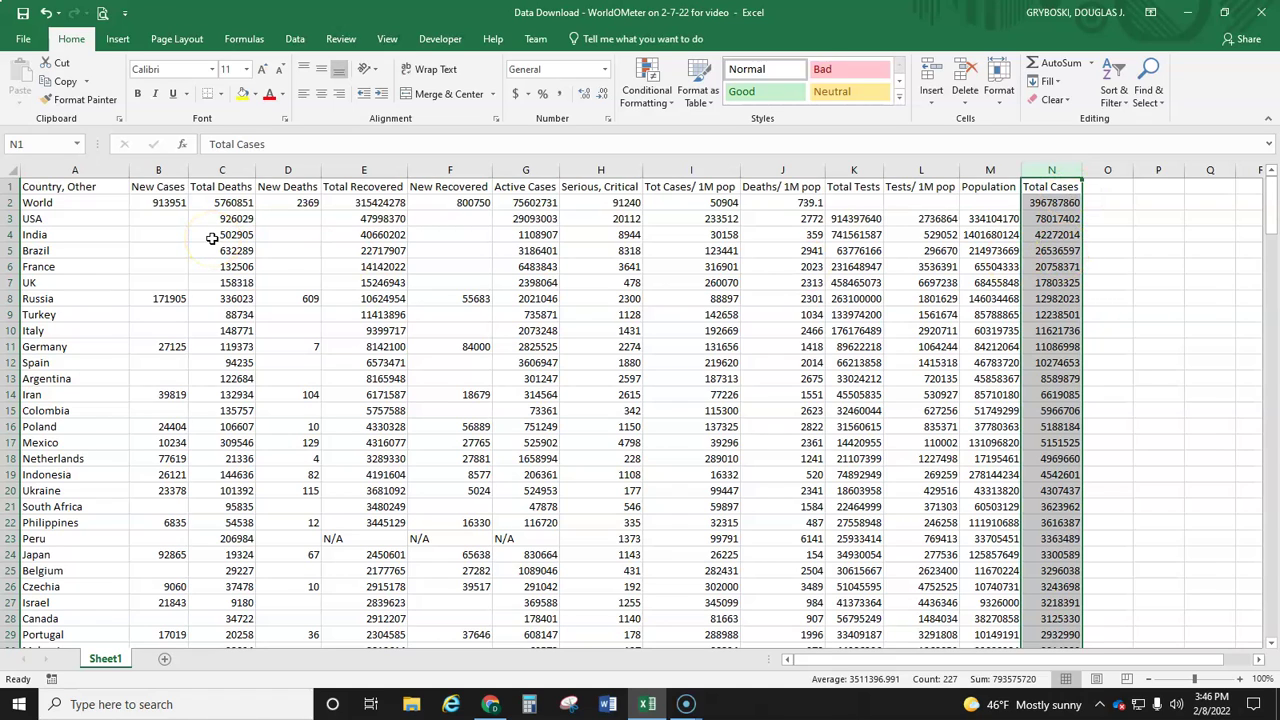
# Delete the New Cases column from the sheet.
pyautogui.click(158, 171)
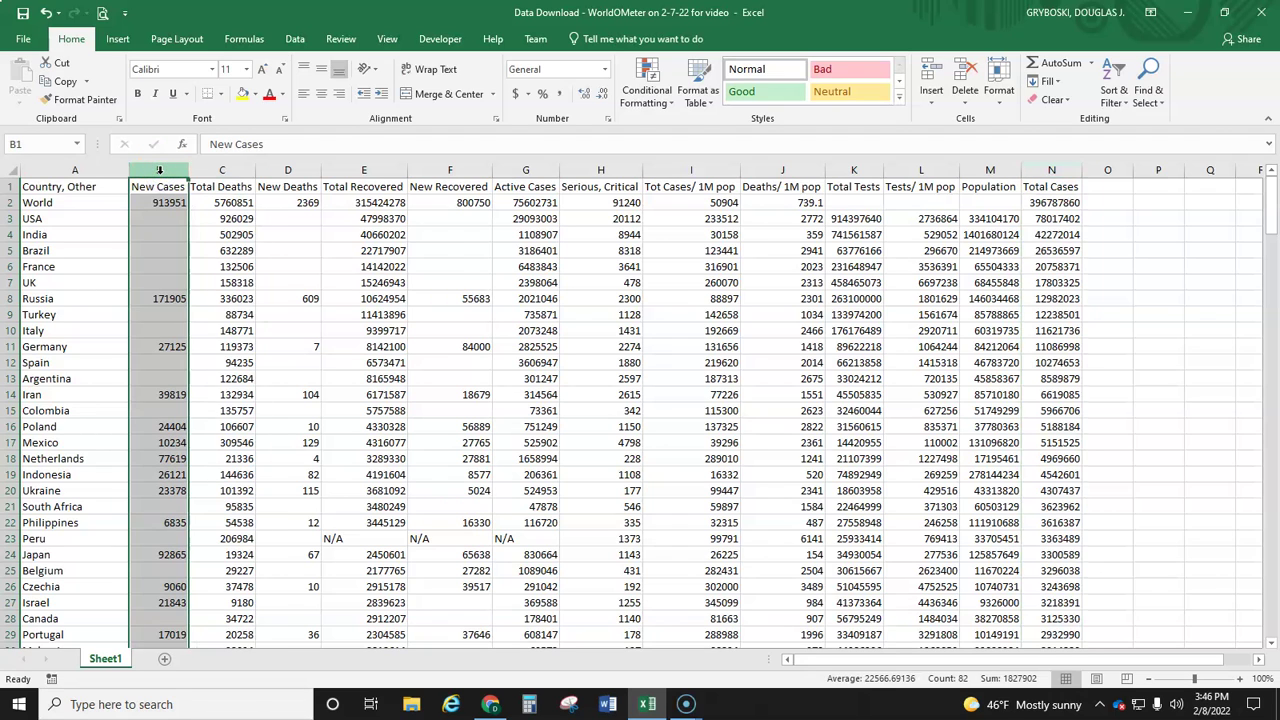
pyautogui.rightClick(158, 171)
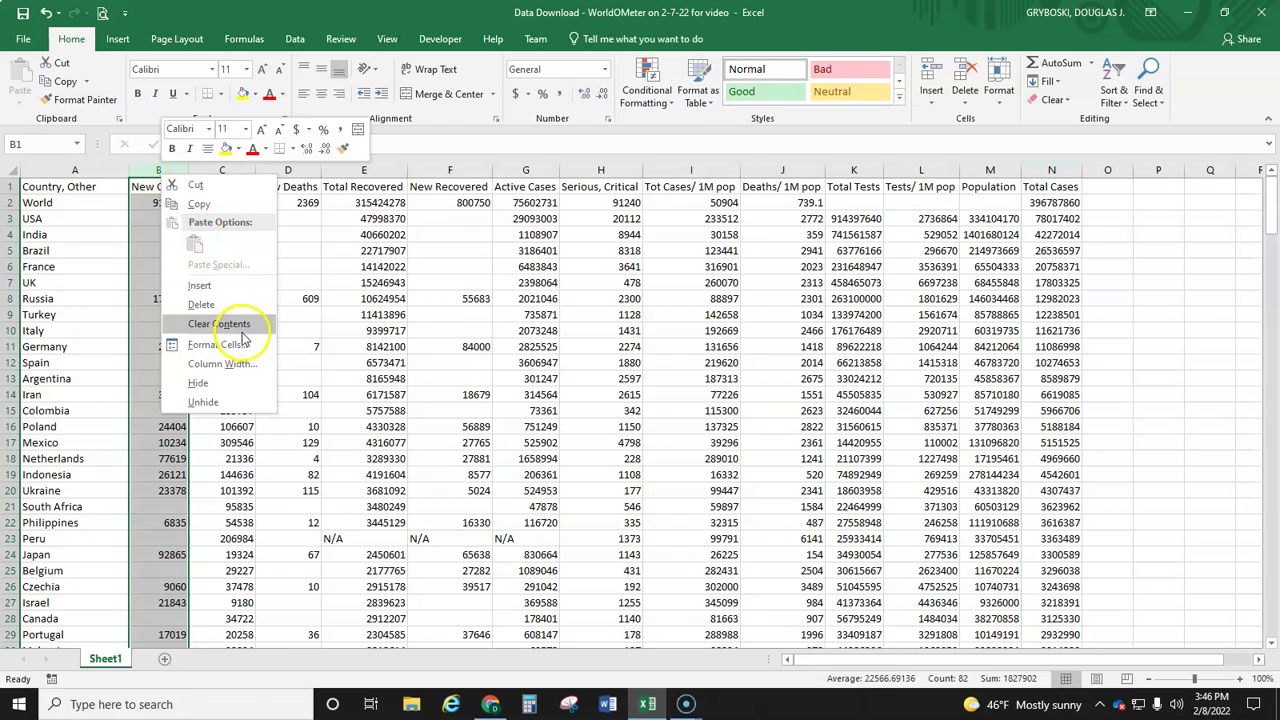
pyautogui.click(203, 305)
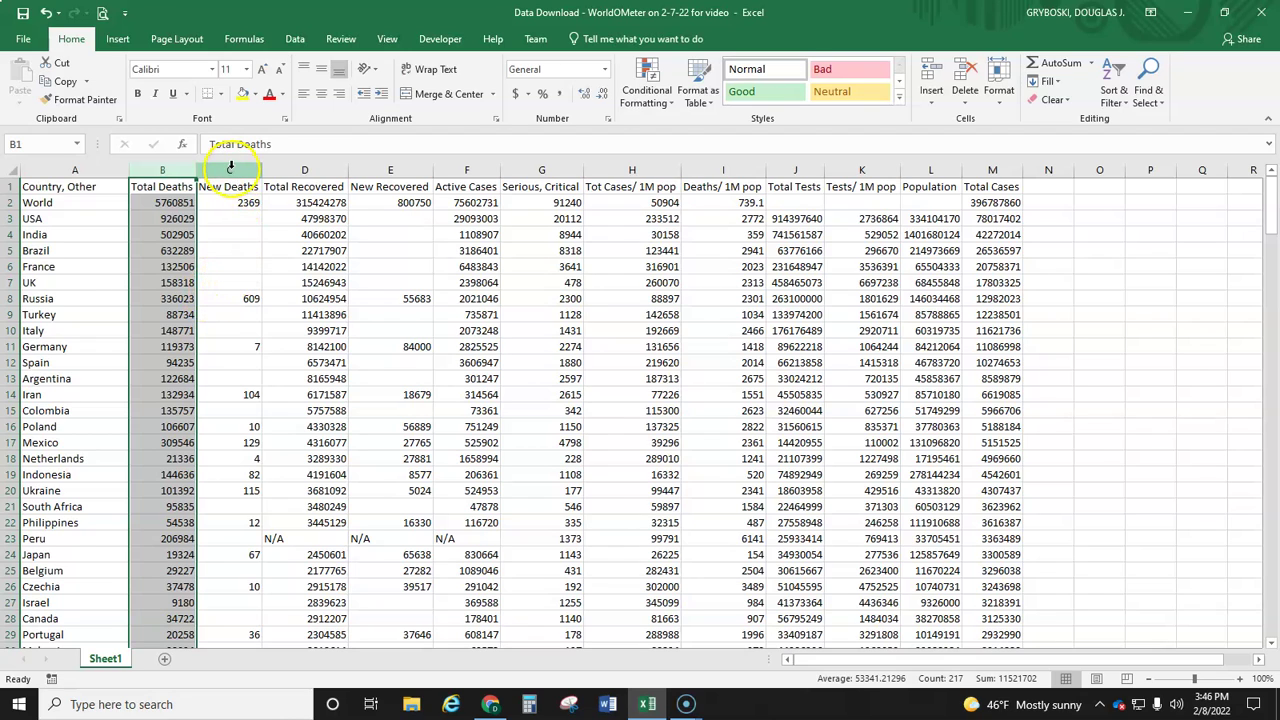
# Delete the block of columns from New Deaths through Deaths/ 1M pop.
pyautogui.moveTo(230, 168); pyautogui.dragTo(745, 173)
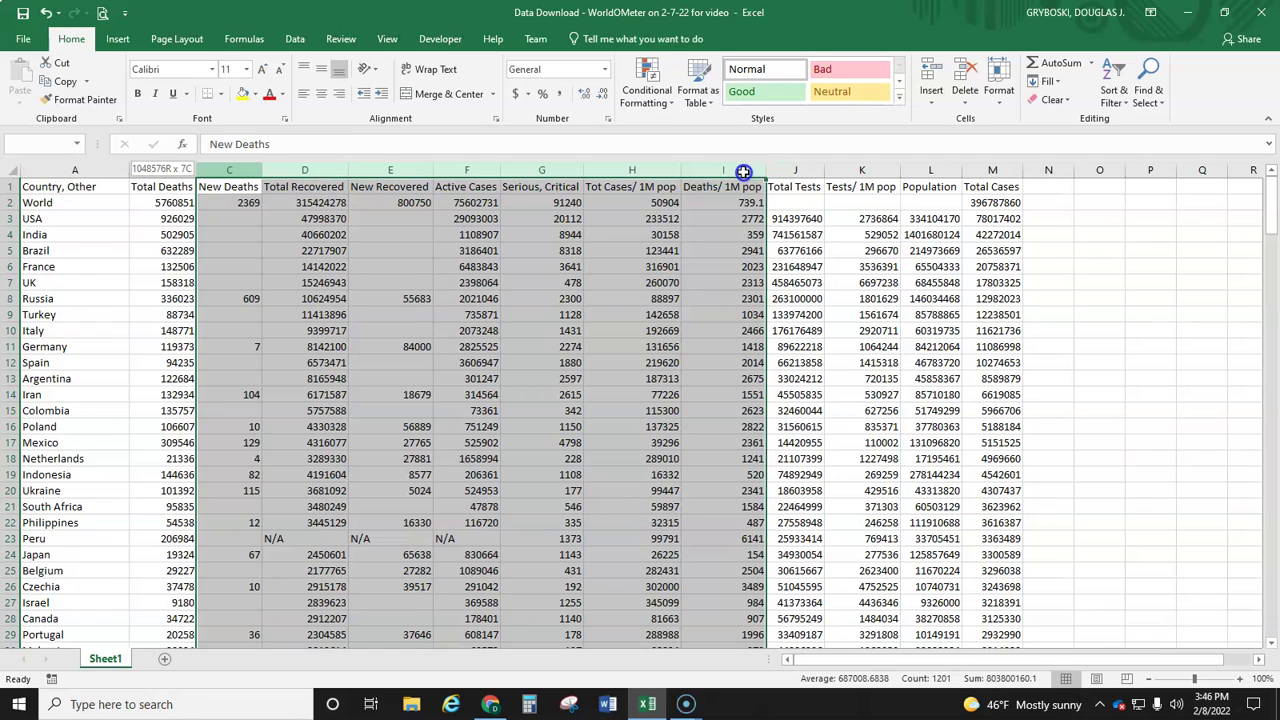
pyautogui.rightClick(735, 178)
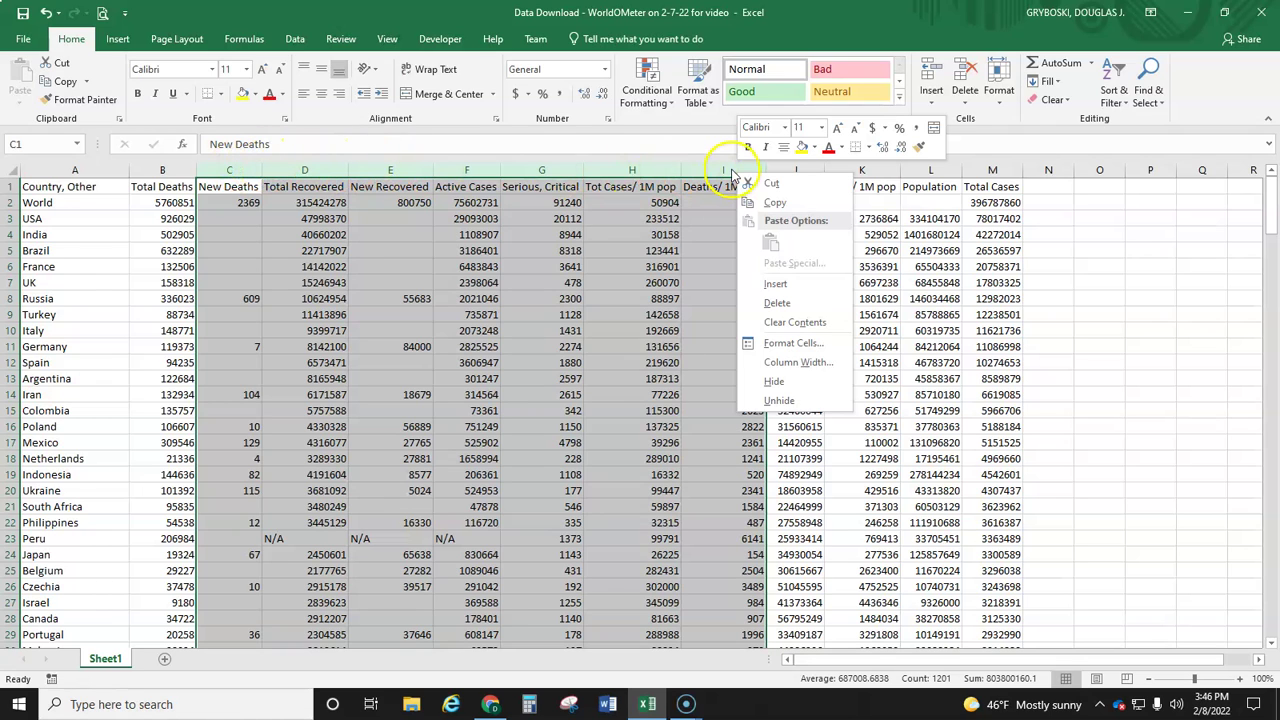
pyautogui.click(236, 171)
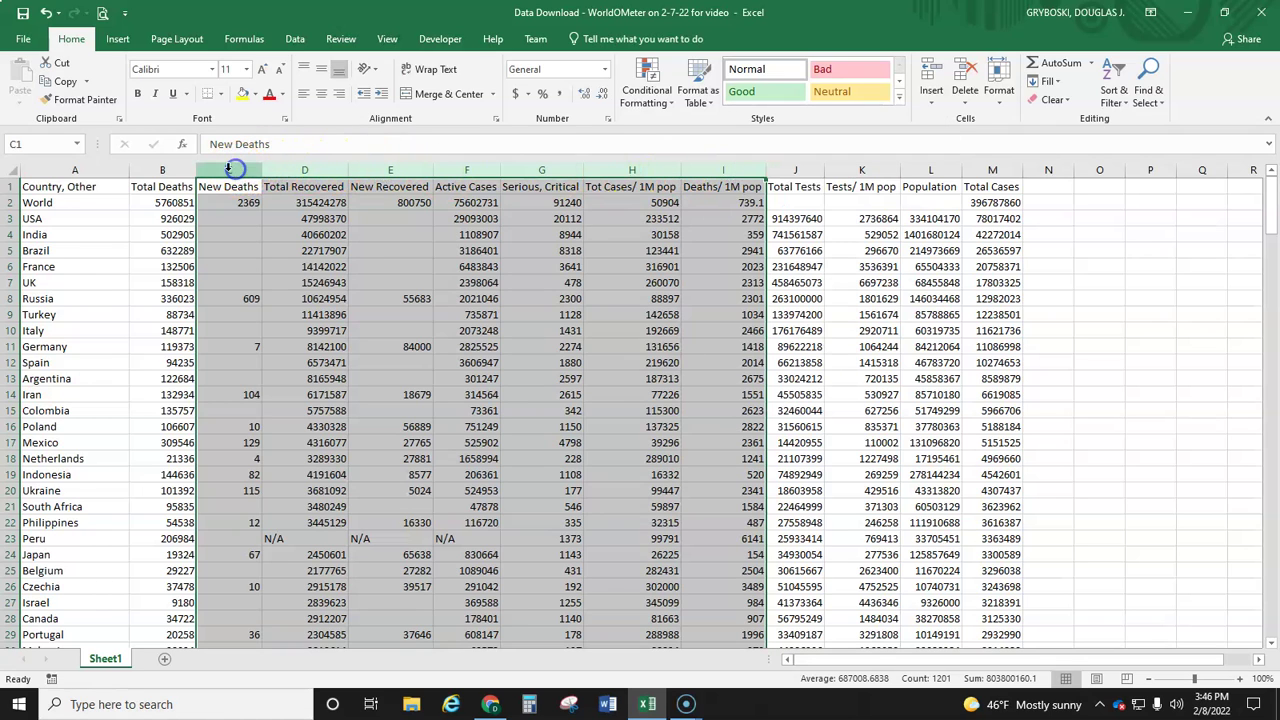
pyautogui.click(228, 171)
pyautogui.moveTo(228, 171); pyautogui.dragTo(733, 164)
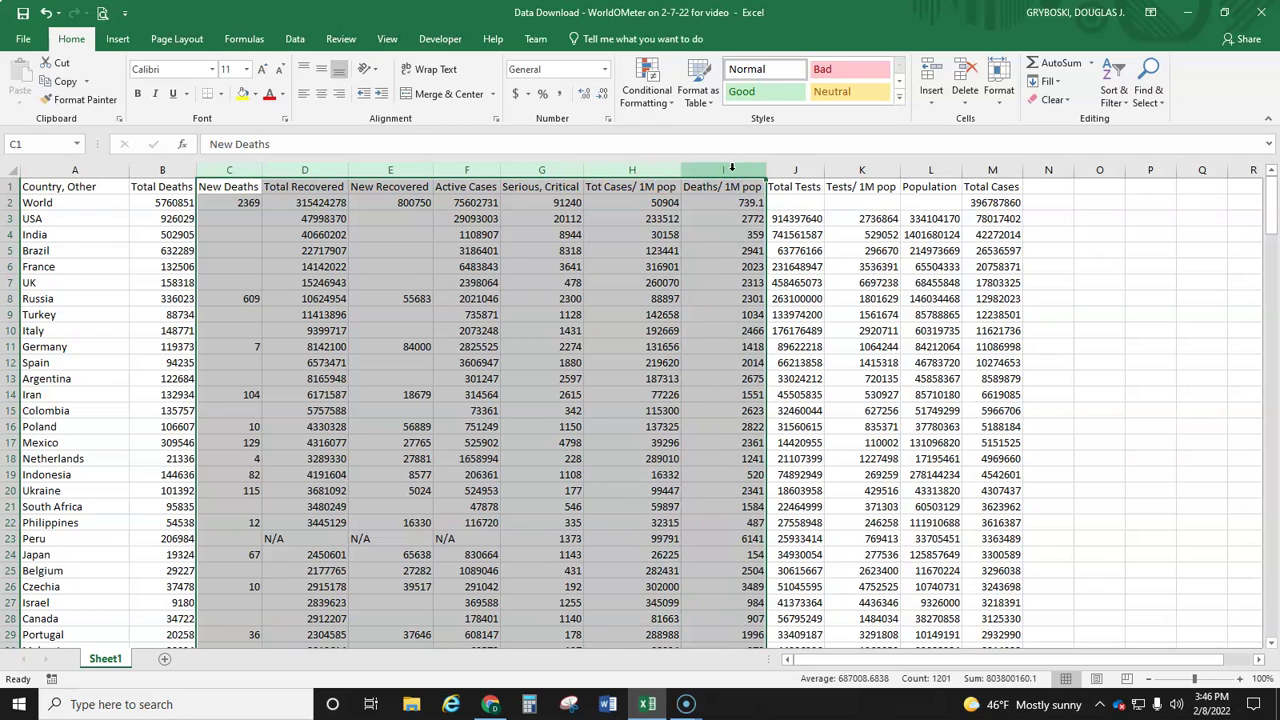
pyautogui.rightClick(732, 167)
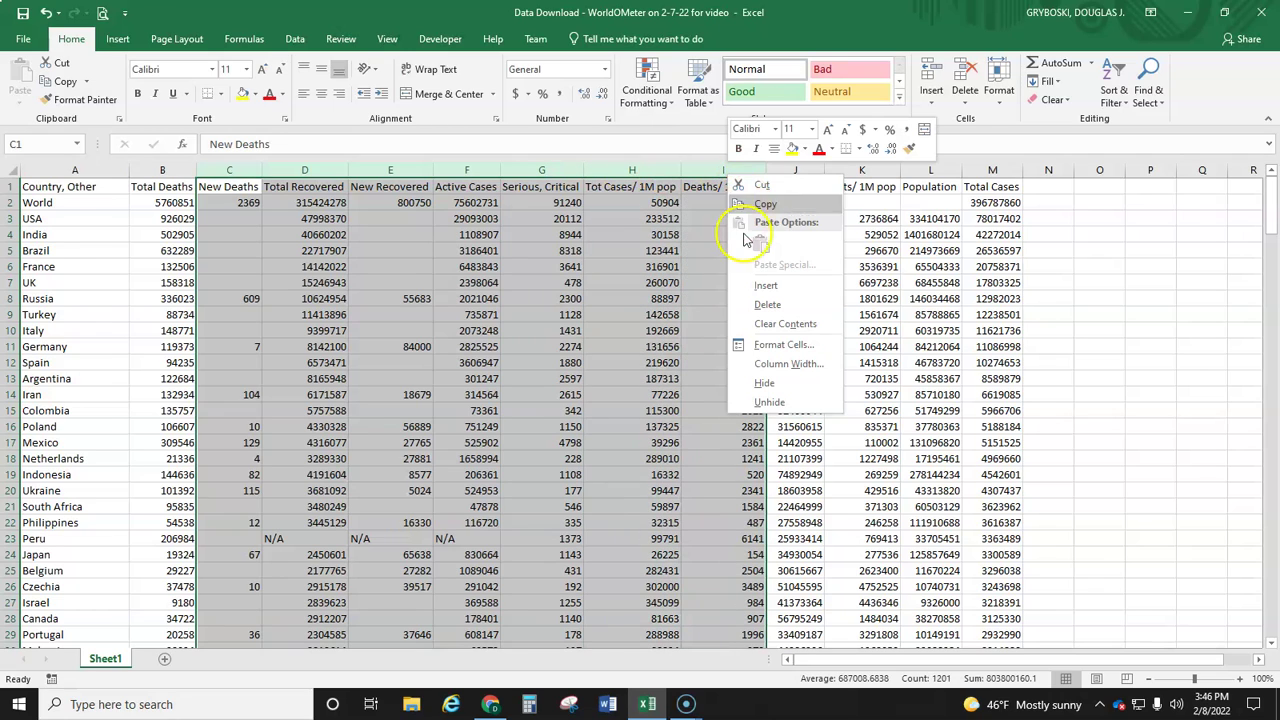
pyautogui.click(767, 305)
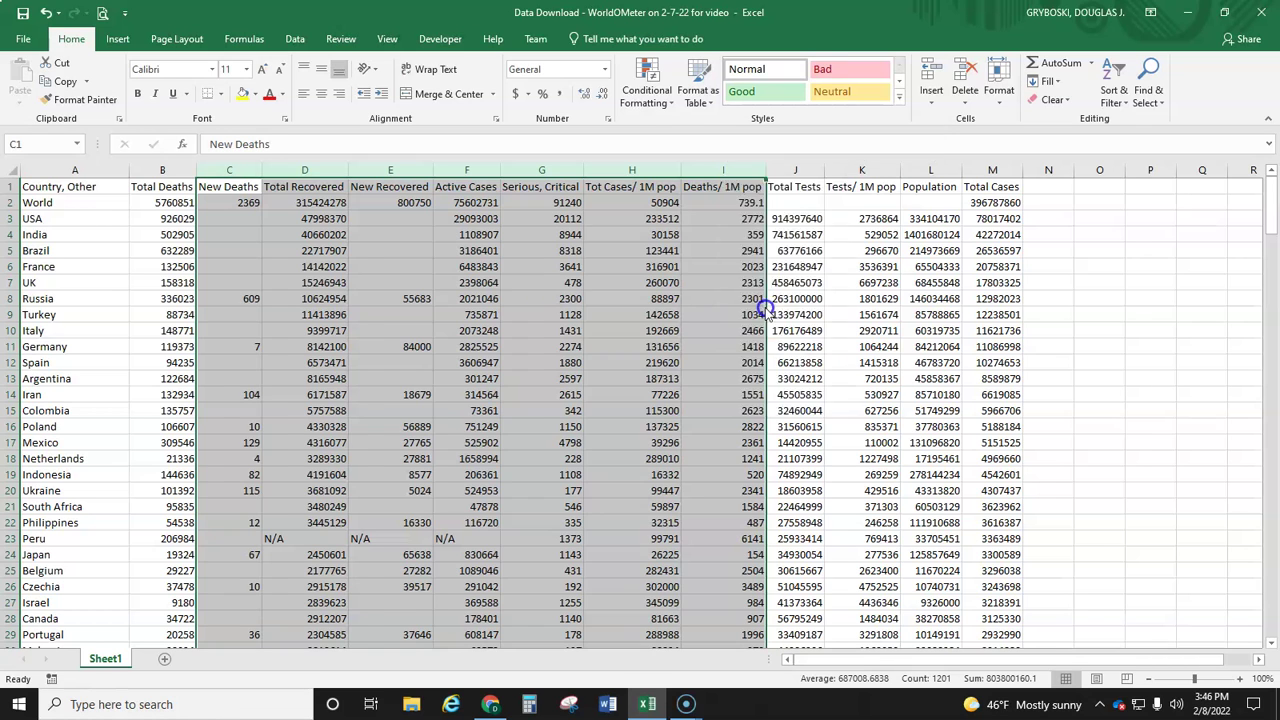
# Move the Total Tests and Tests/ 1M pop columns to directly after the Total Cases column.
pyautogui.click(222, 170)
pyautogui.moveTo(224, 171); pyautogui.dragTo(292, 170)
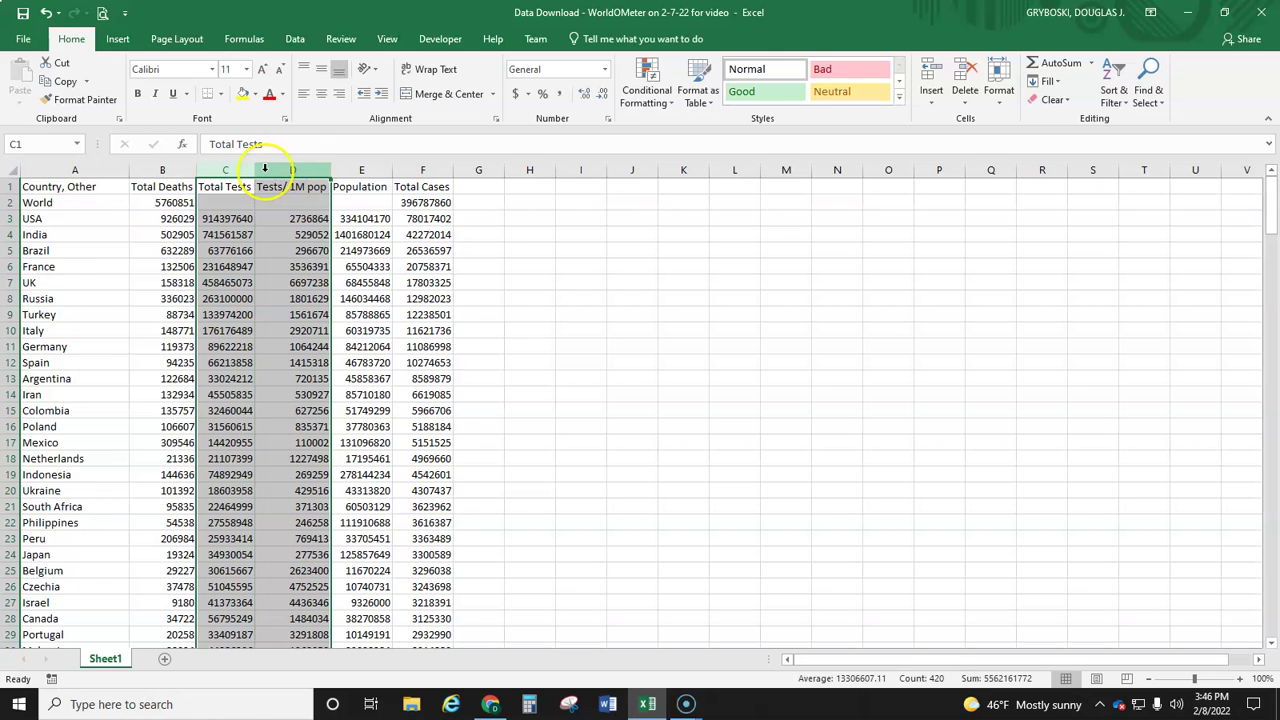
pyautogui.rightClick(265, 170)
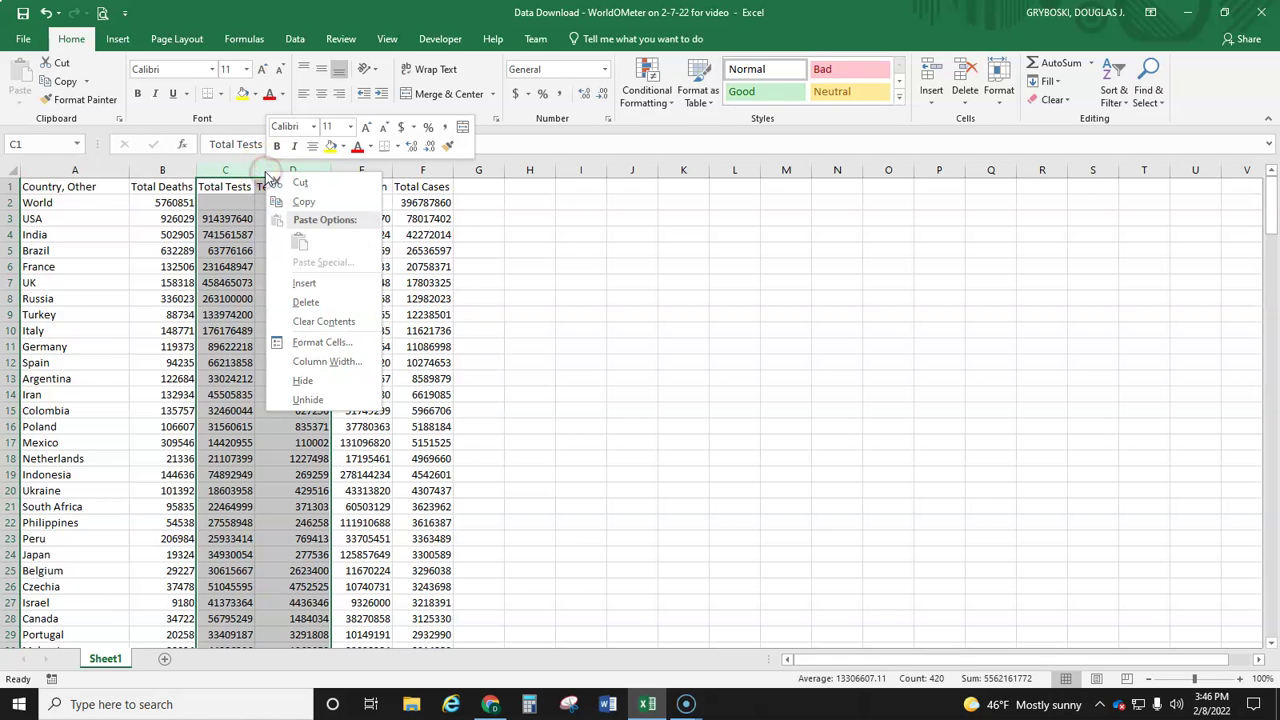
pyautogui.click(290, 182)
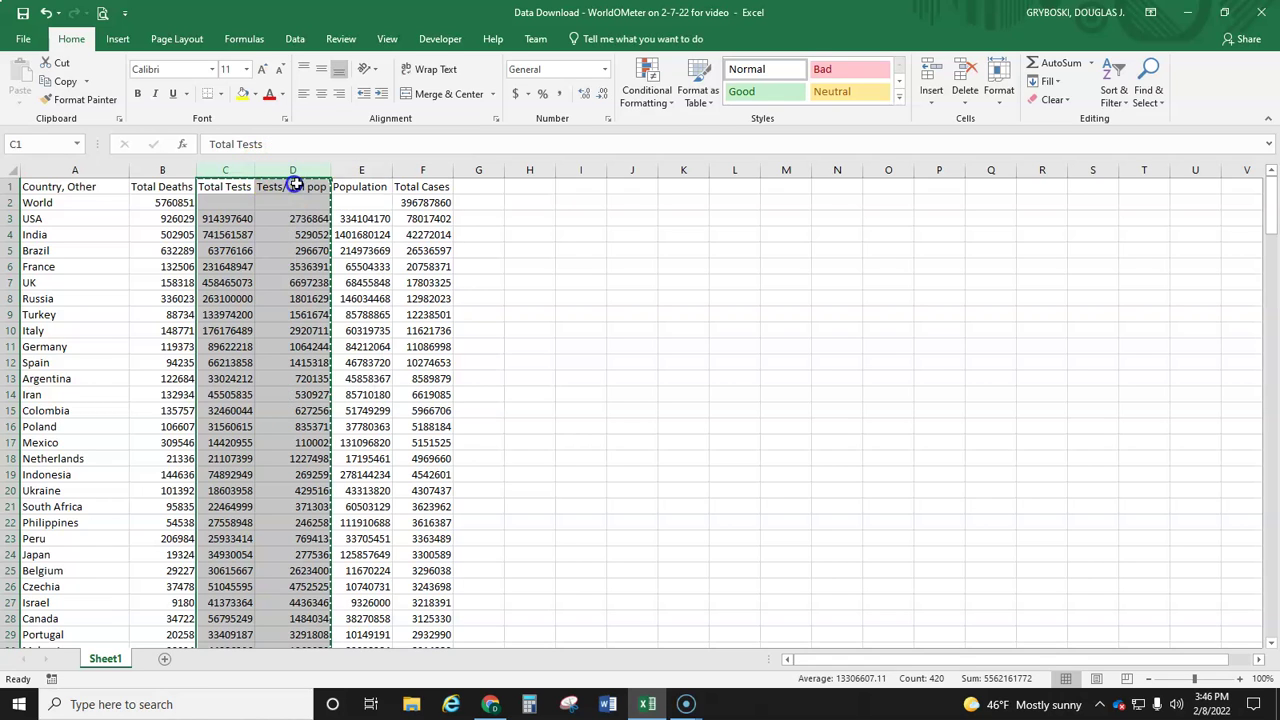
pyautogui.click(480, 172)
pyautogui.rightClick(480, 174)
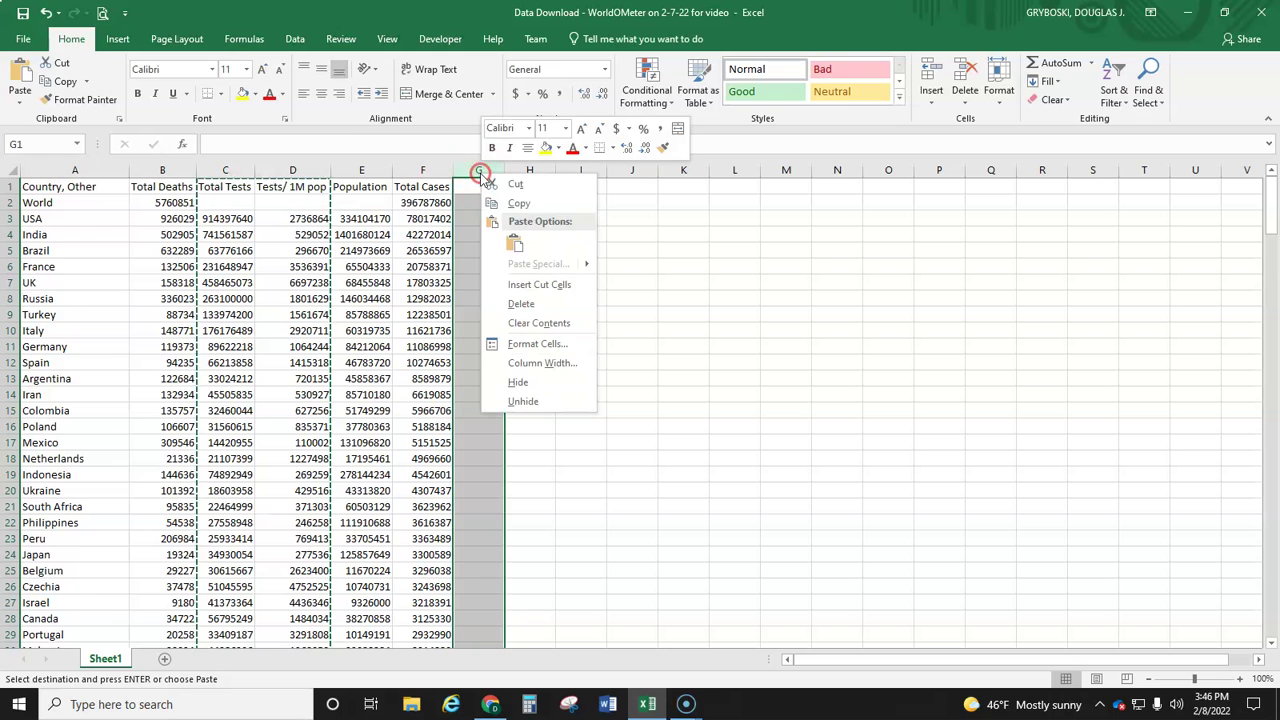
pyautogui.click(525, 284)
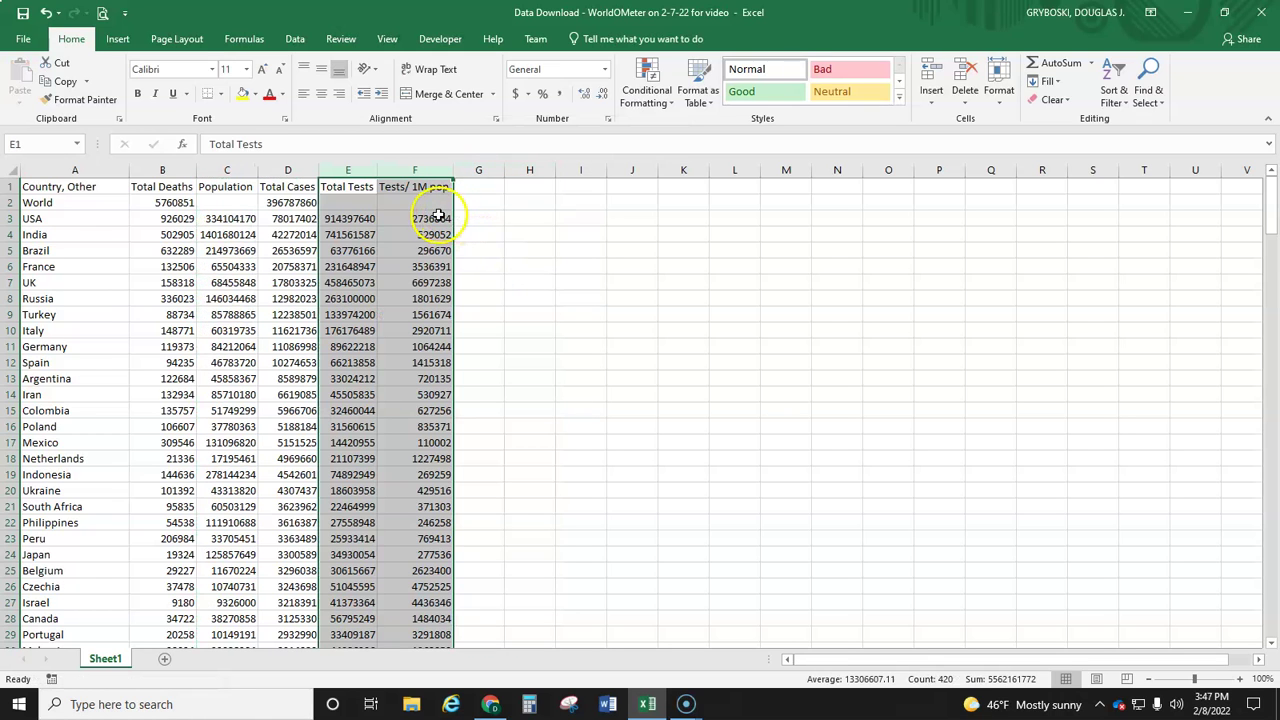
pyautogui.rightClick(473, 171)
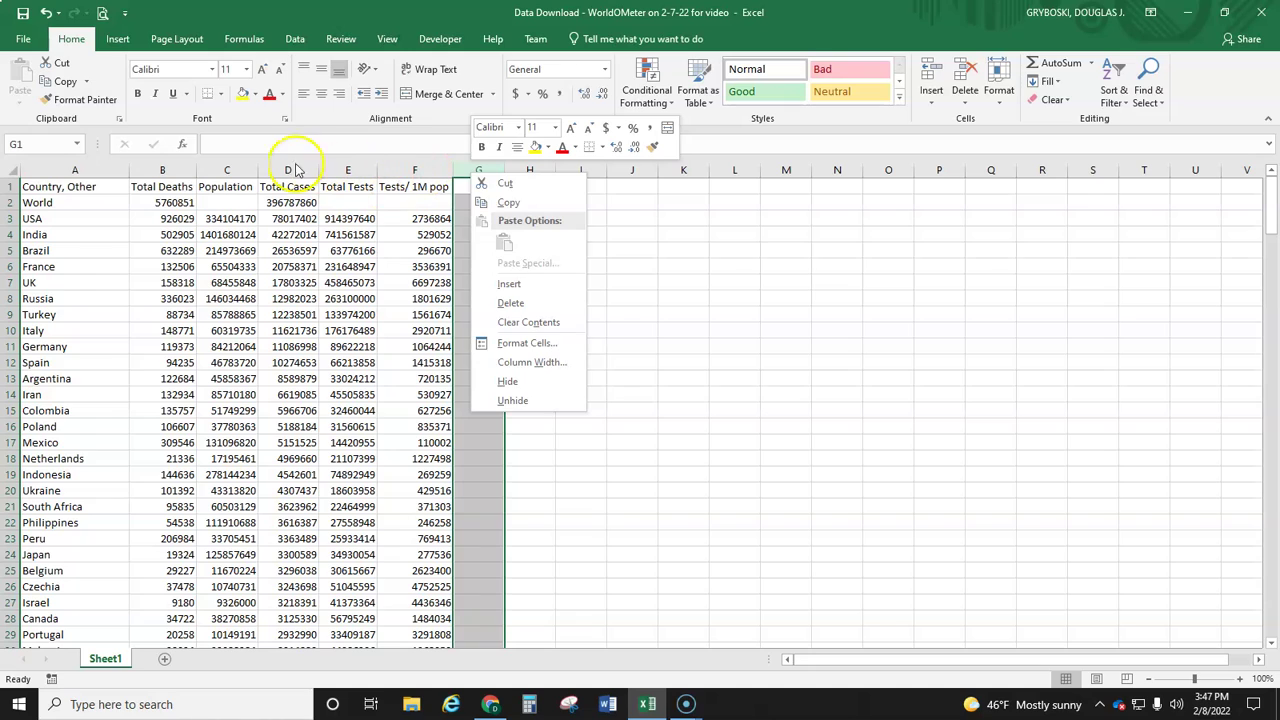
pyautogui.click(157, 187)
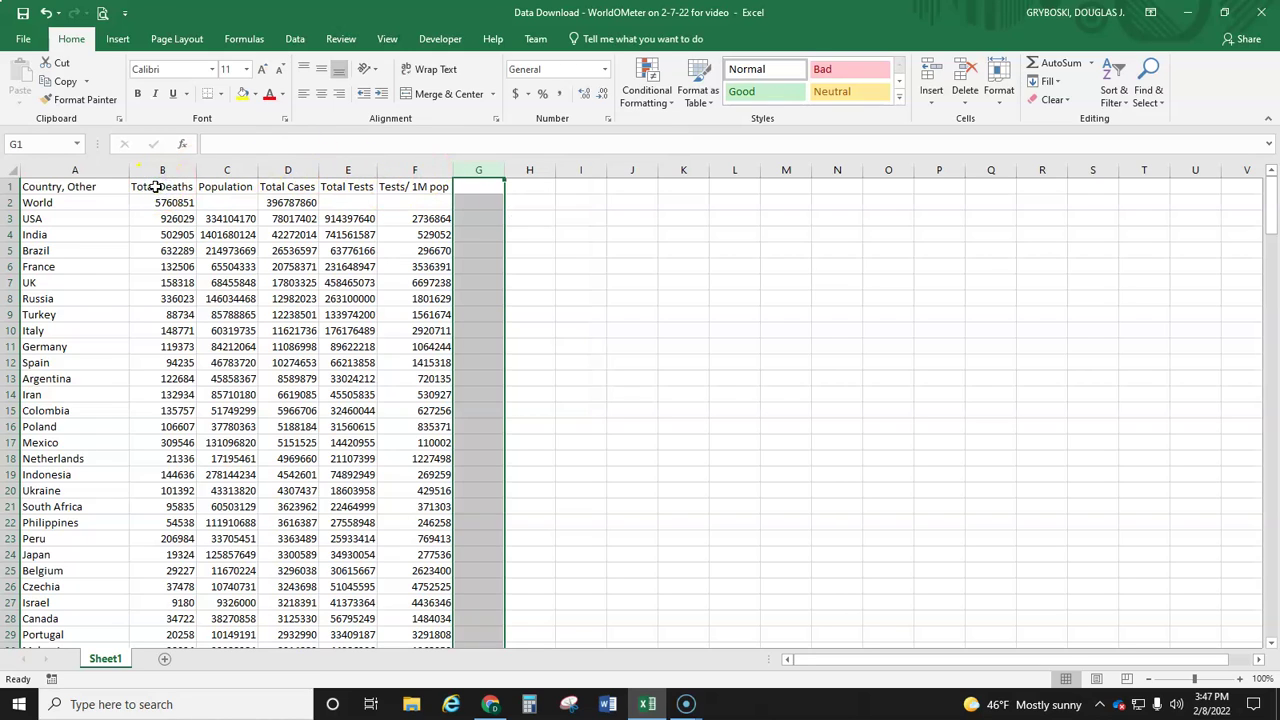
pyautogui.click(157, 187)
pyautogui.click(249, 186)
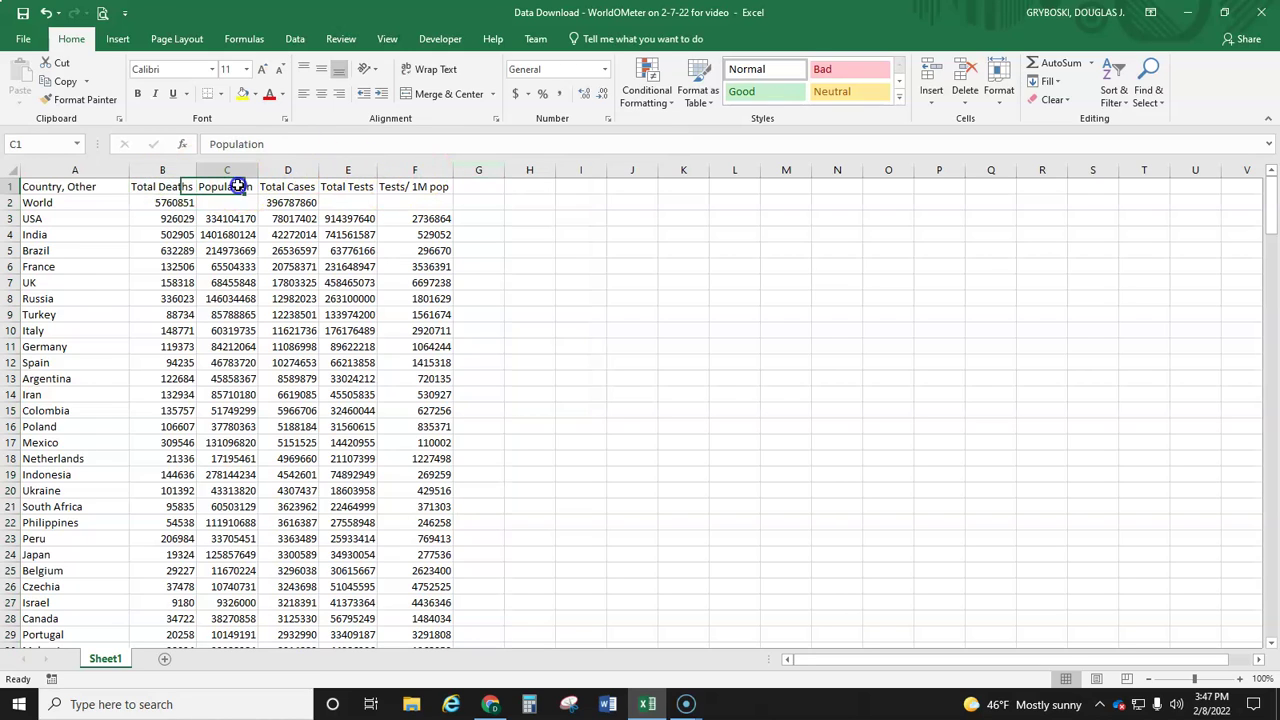
# Hide the World totals row, row 2, without deleting its data.
pyautogui.click(12, 202)
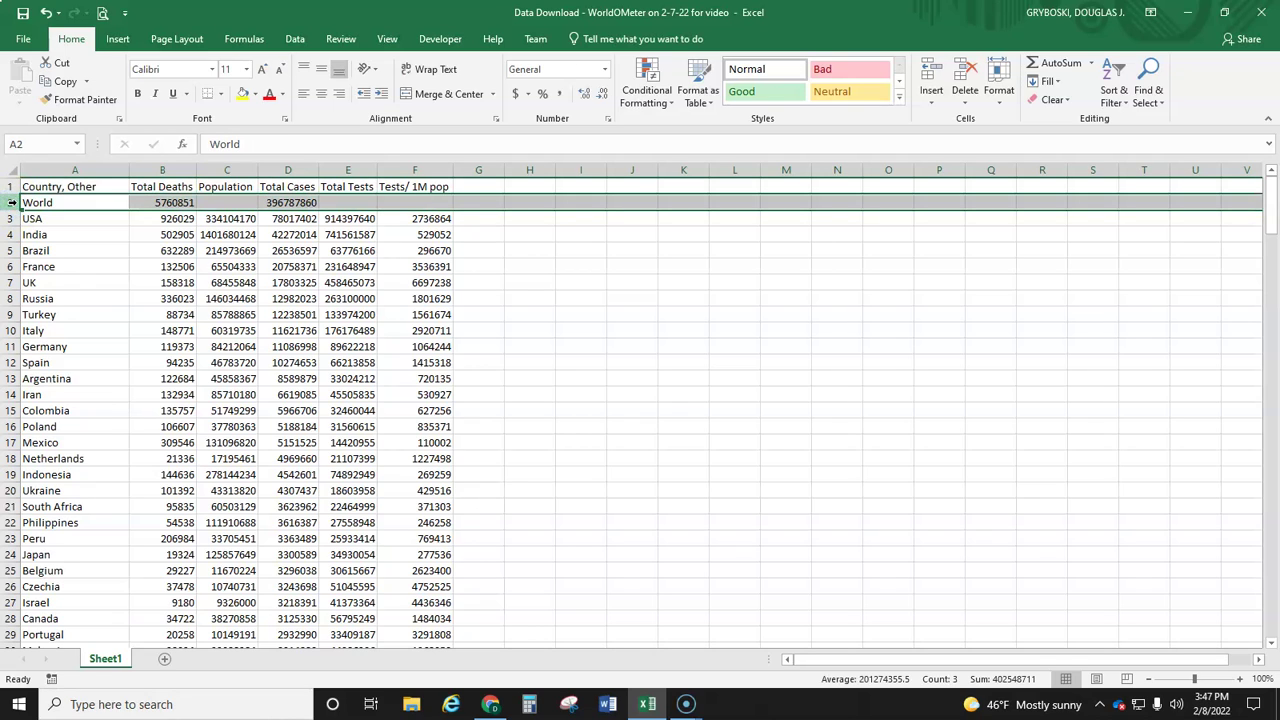
pyautogui.rightClick(12, 202)
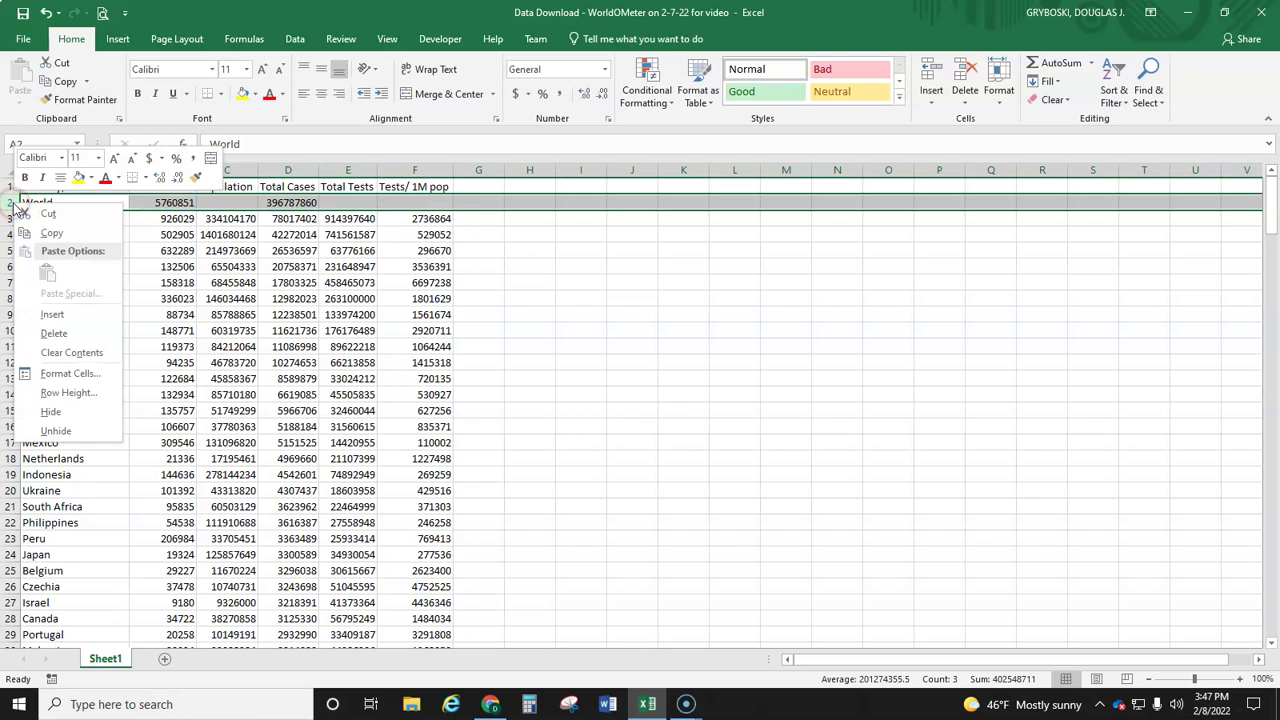
pyautogui.click(66, 412)
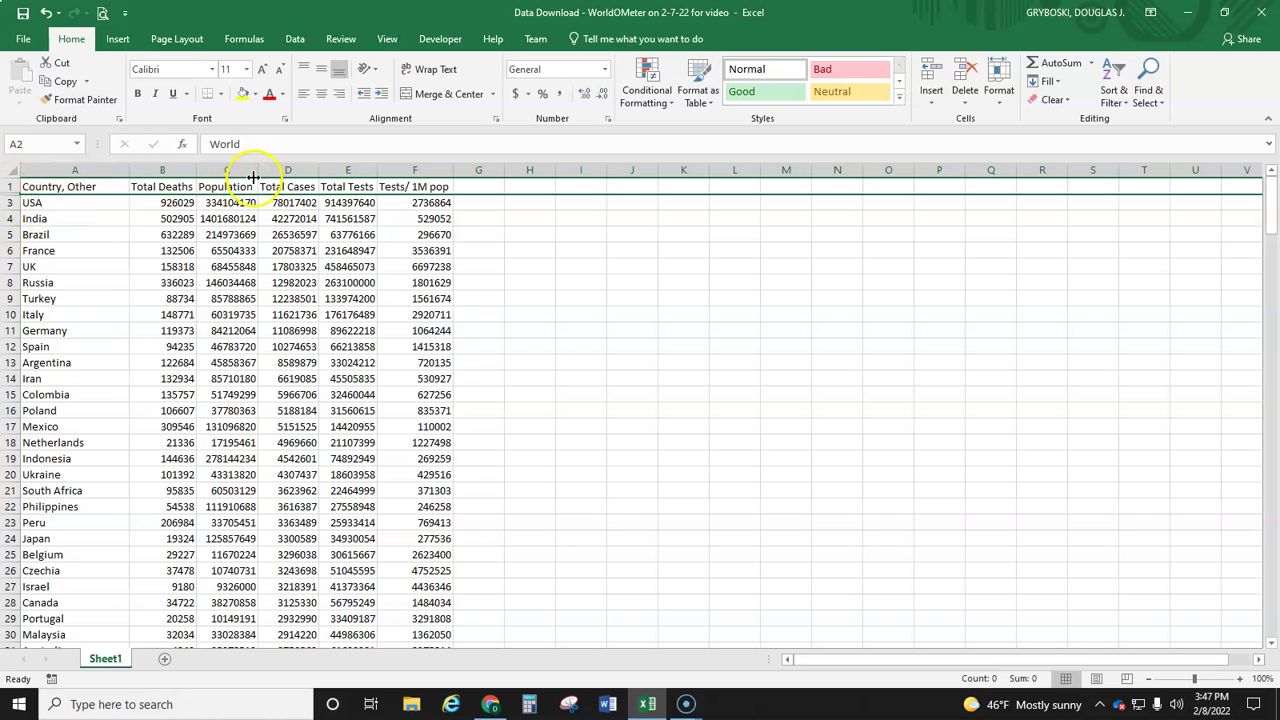
# Temporarily hide the Total Cases, Total Tests and Tests/ 1M pop columns, and unhide them again.
pyautogui.moveTo(298, 171); pyautogui.dragTo(416, 171)
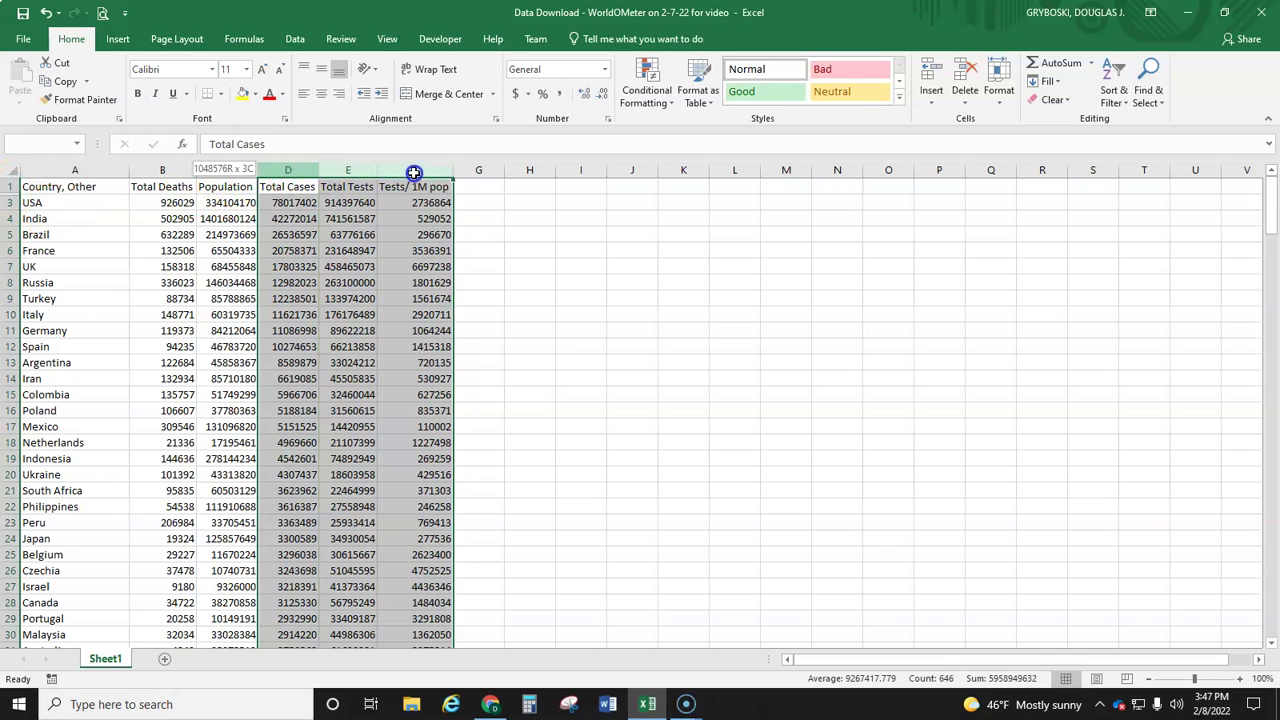
pyautogui.rightClick(416, 171)
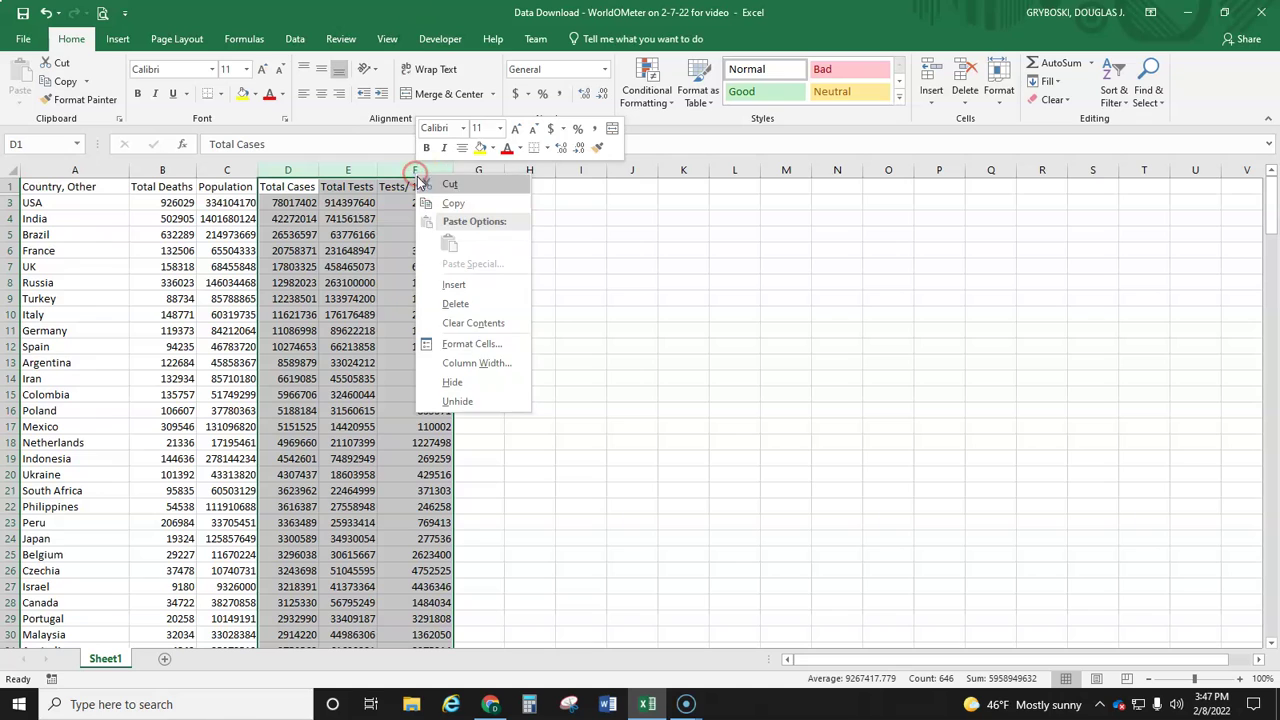
pyautogui.click(466, 383)
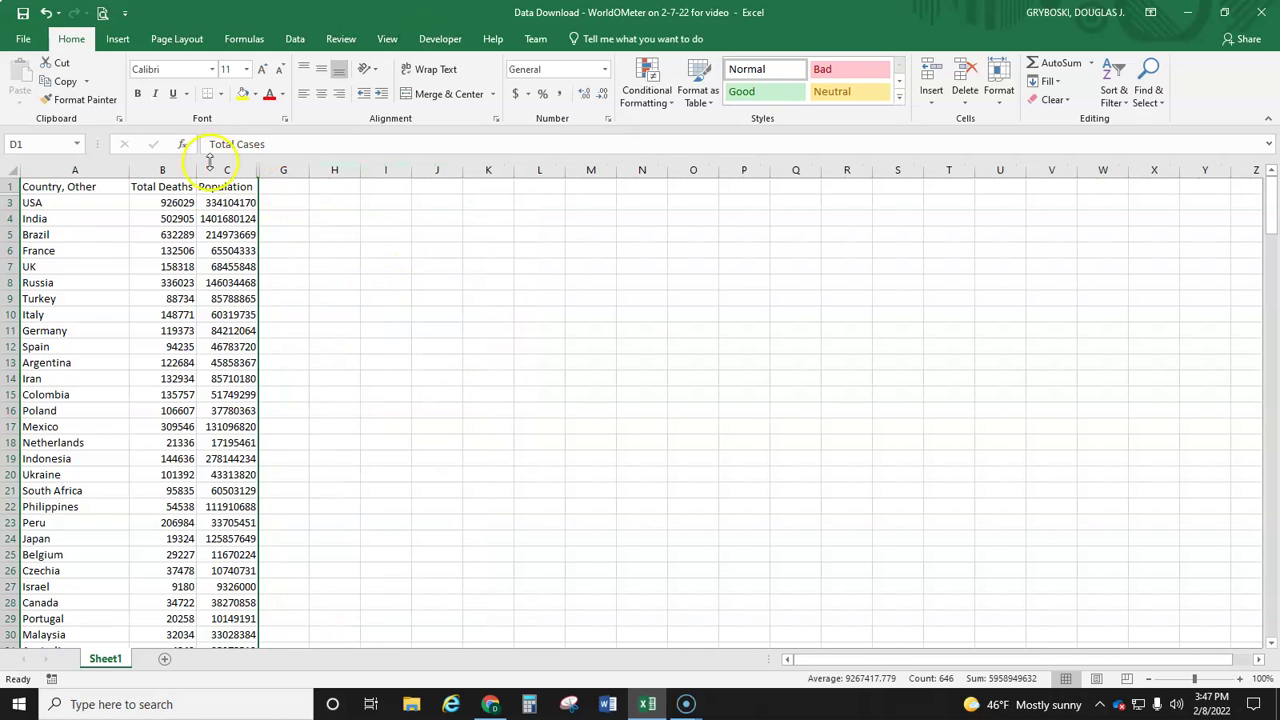
pyautogui.moveTo(224, 170); pyautogui.dragTo(291, 170)
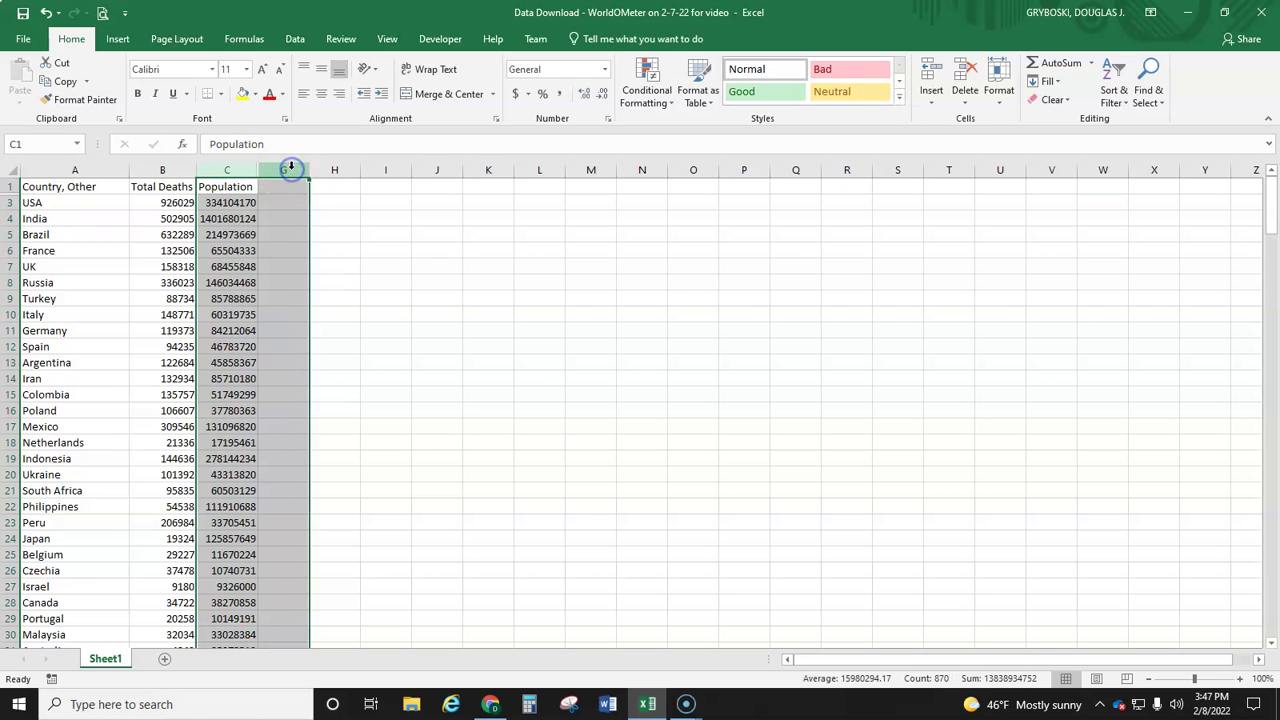
pyautogui.rightClick(291, 170)
pyautogui.click(352, 400)
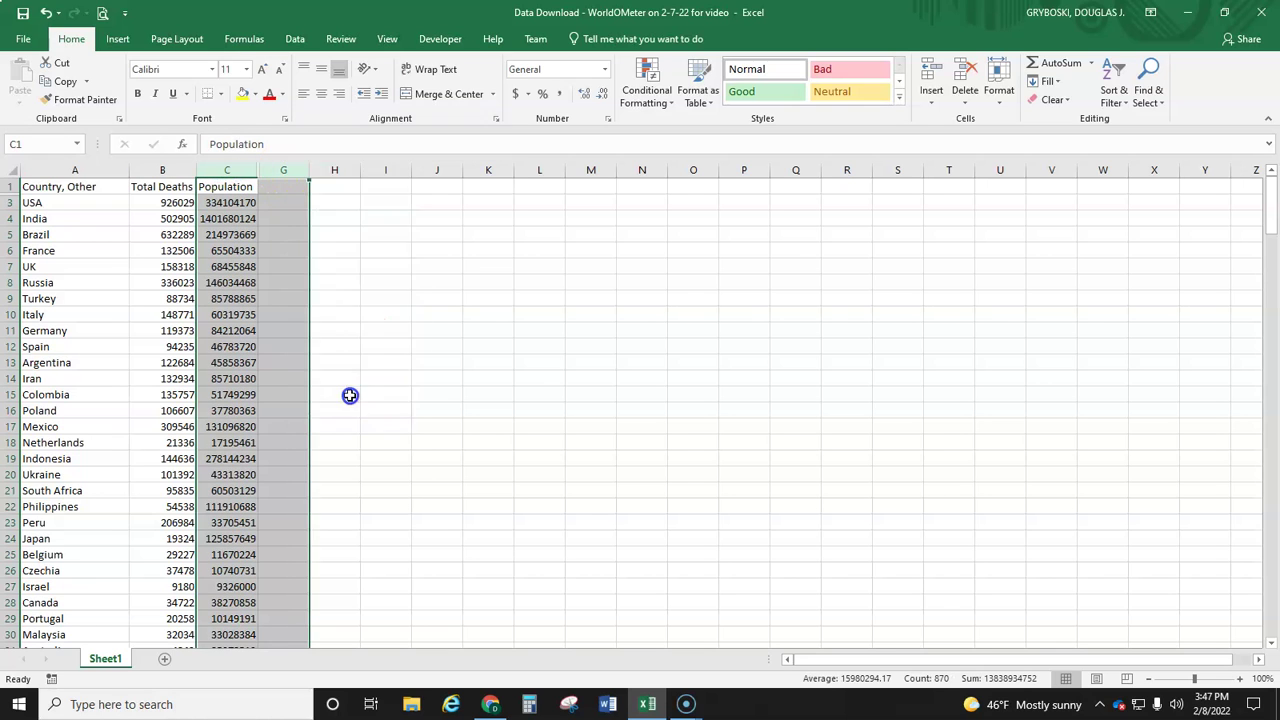
pyautogui.click(358, 190)
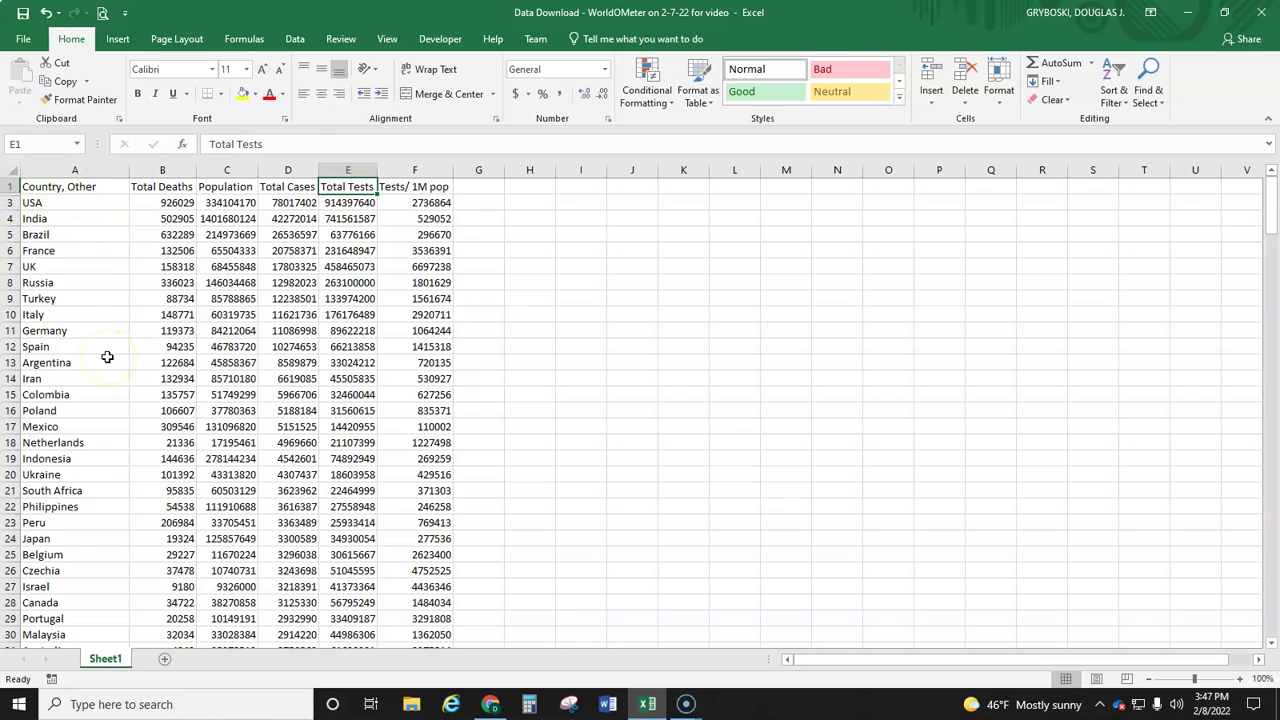
# Insert a blank column before Total Deaths and give it the header "Deaths Per Capita" in B1.
pyautogui.rightClick(155, 167)
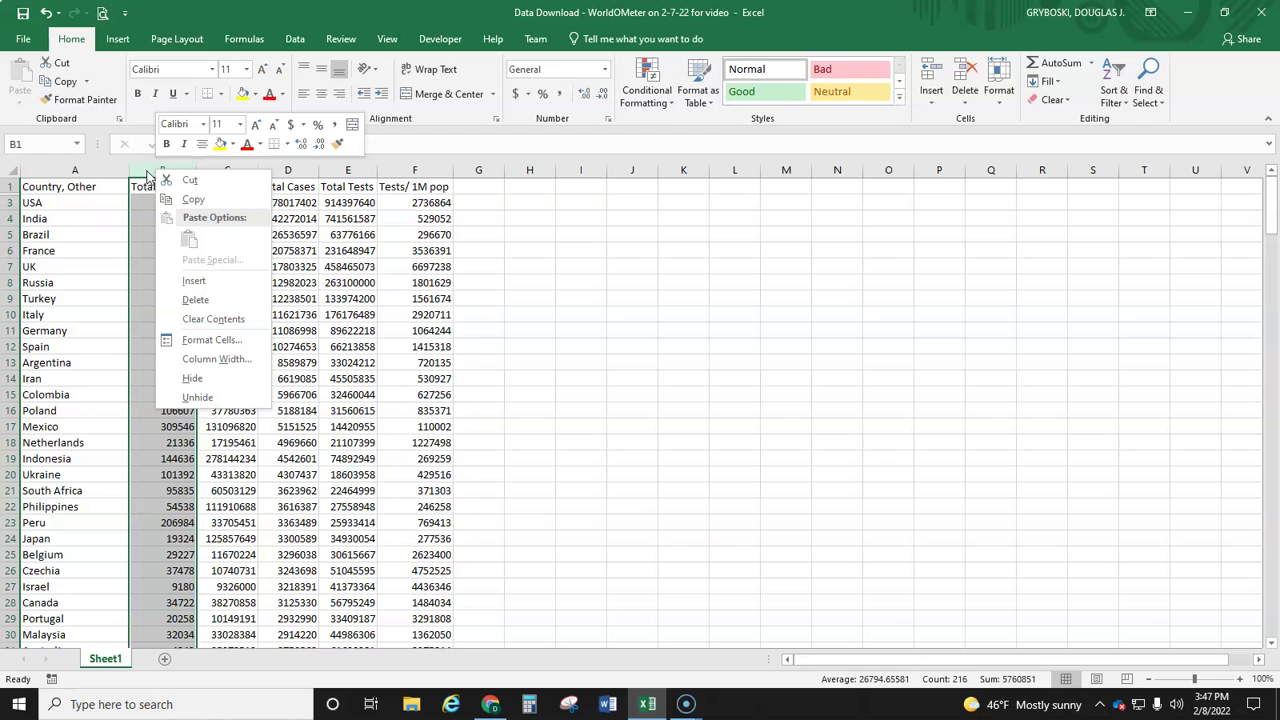
pyautogui.click(192, 281)
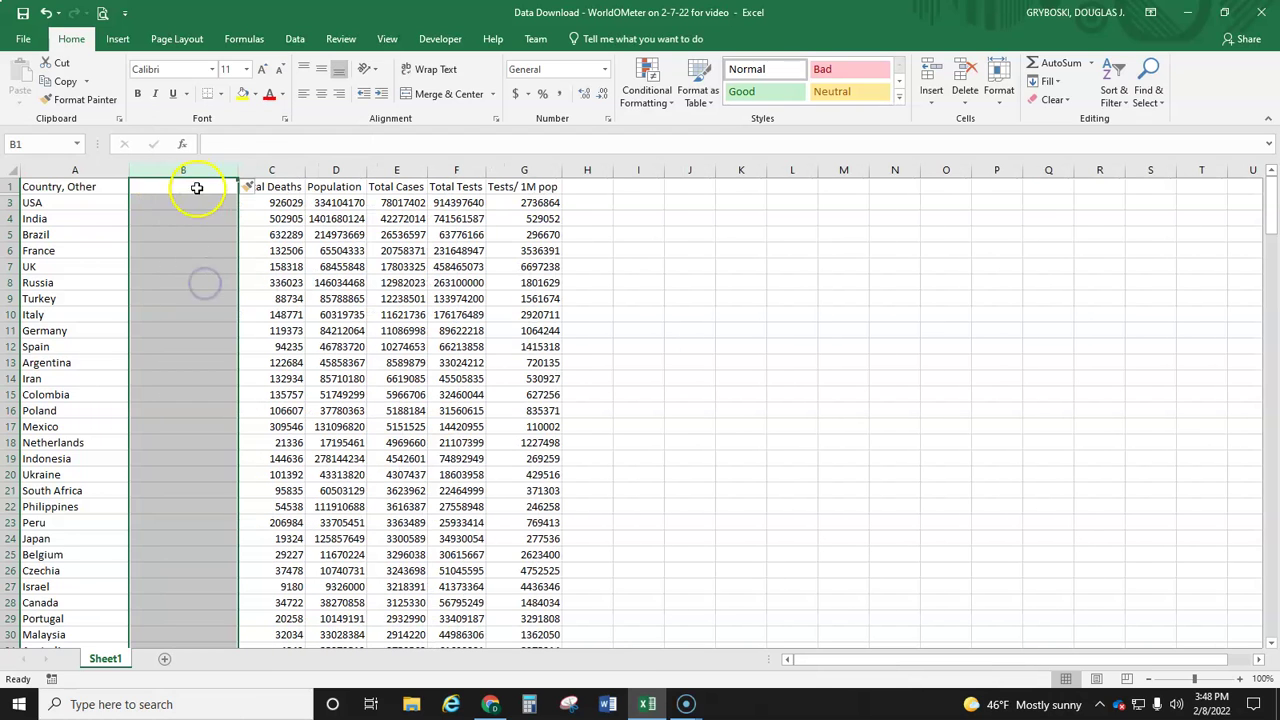
pyautogui.click(197, 188)
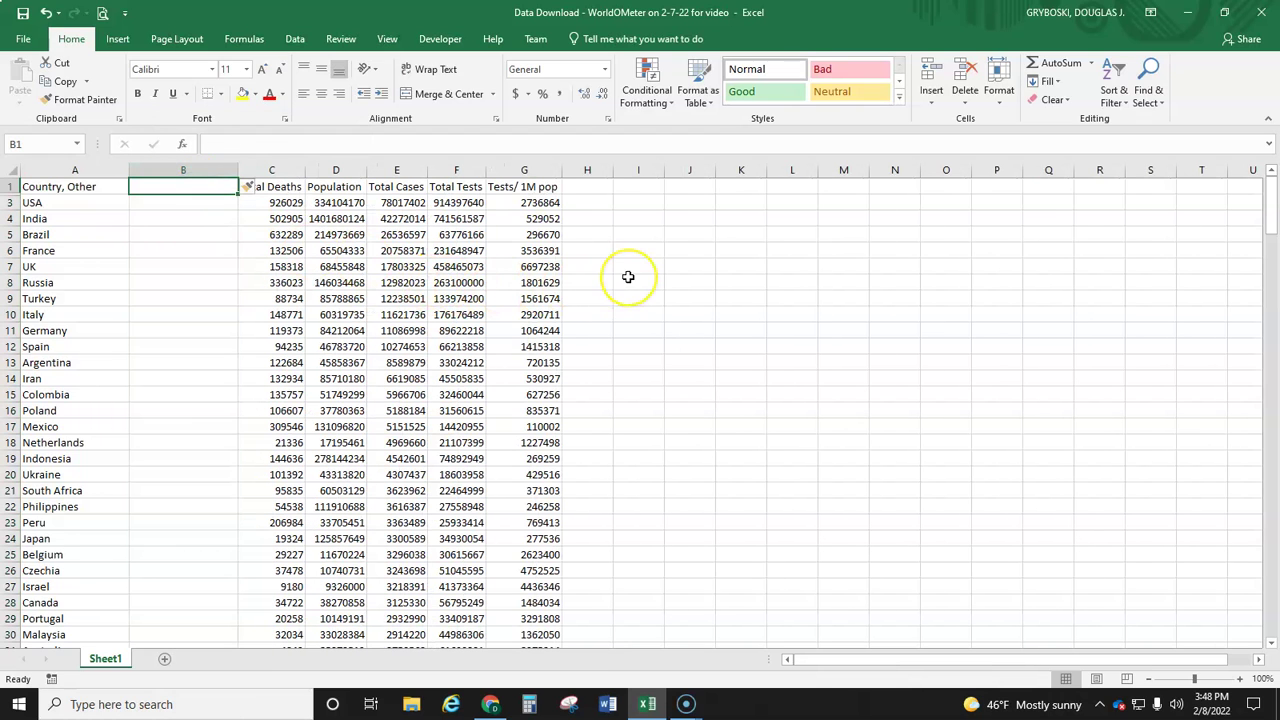
pyautogui.write('Deaths Per Capita')
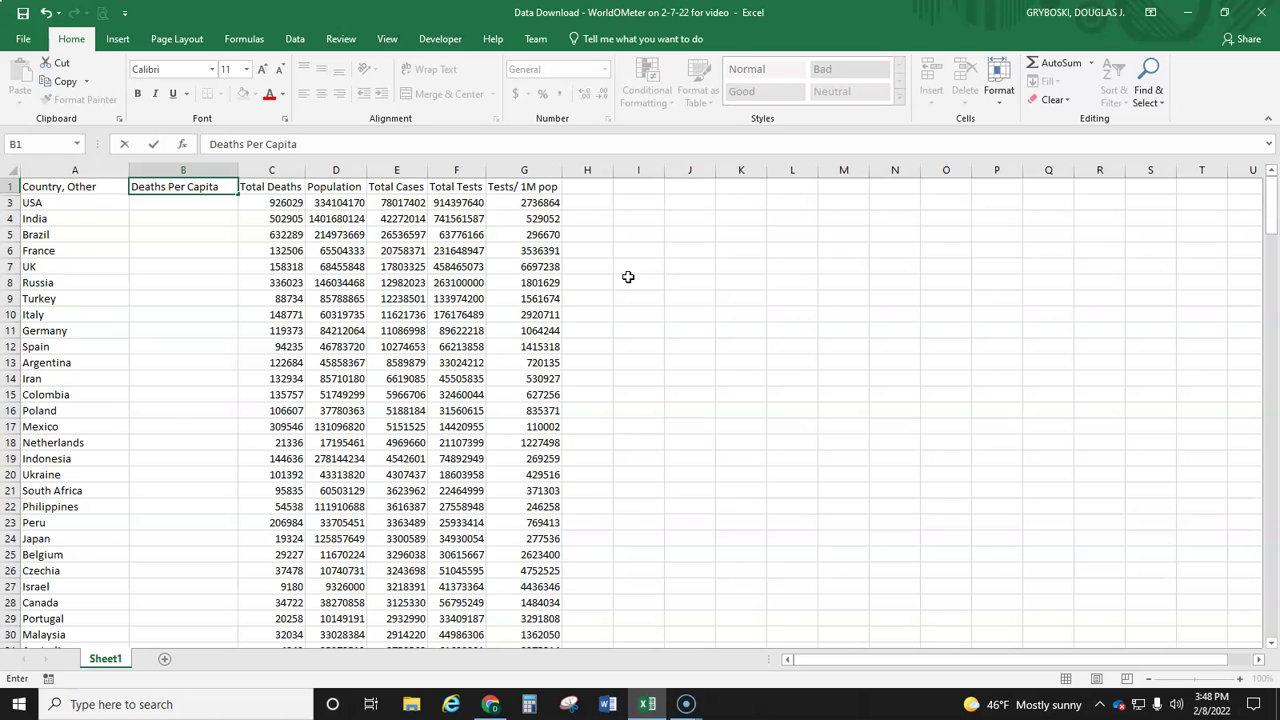
pyautogui.press('Return')
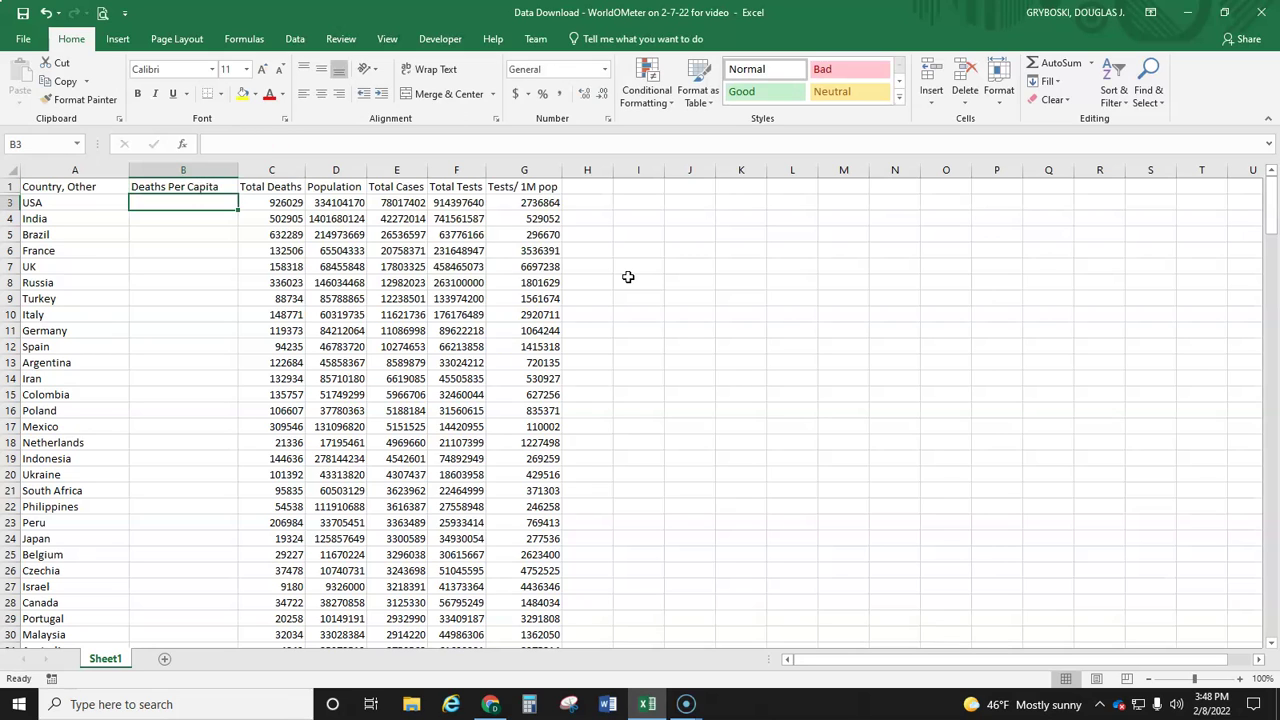
# Calculate the USA's deaths per capita in B3 with the formula =C3/D3, dividing Total Deaths by Population.
pyautogui.click(183, 188)
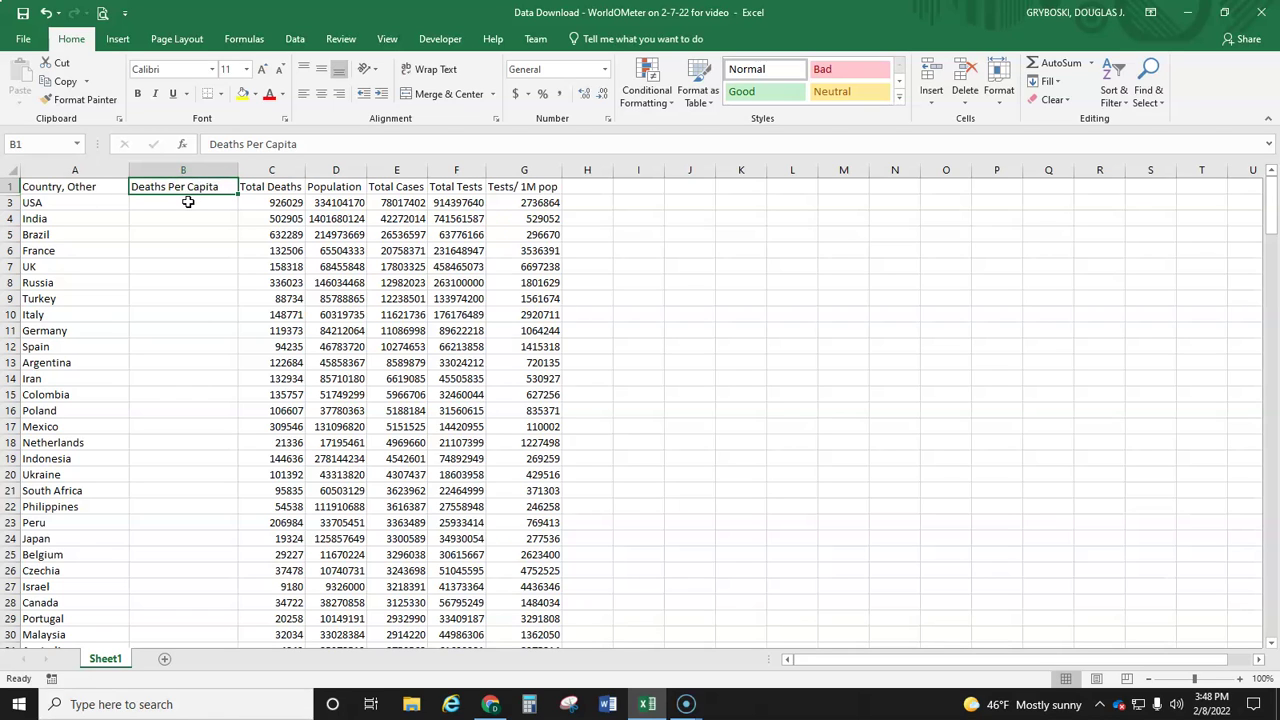
pyautogui.click(188, 202)
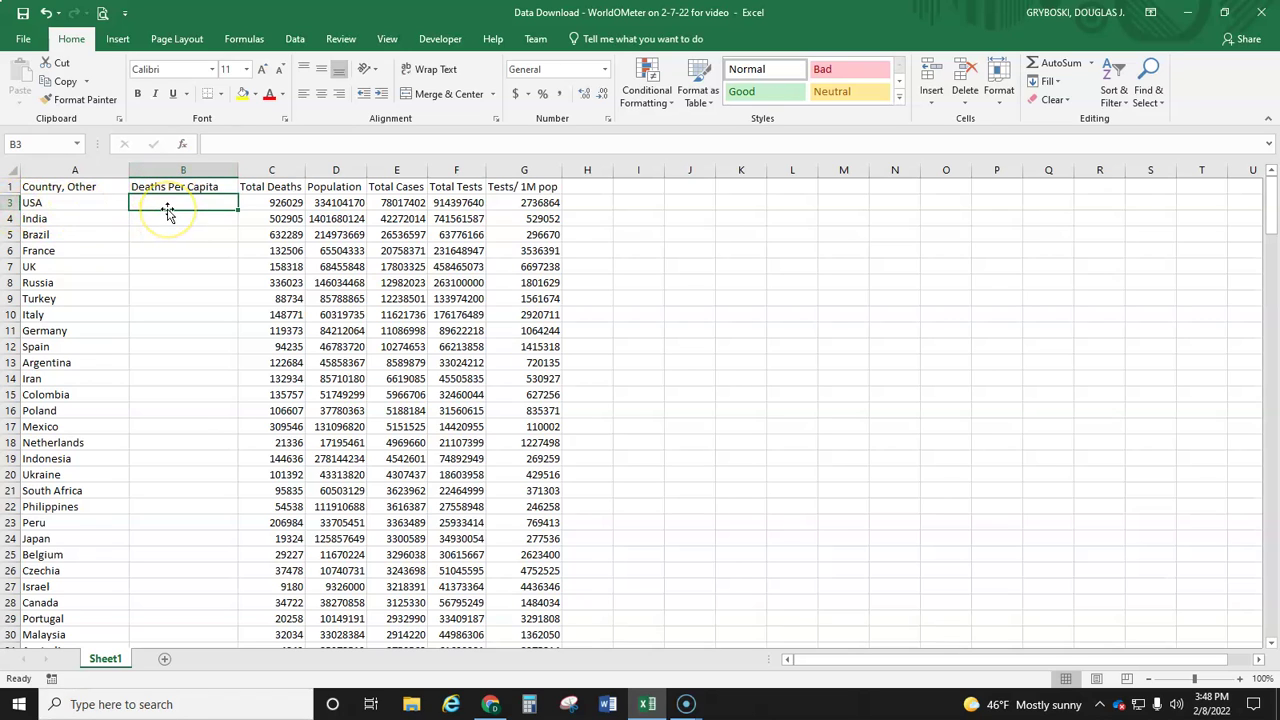
pyautogui.write('=')
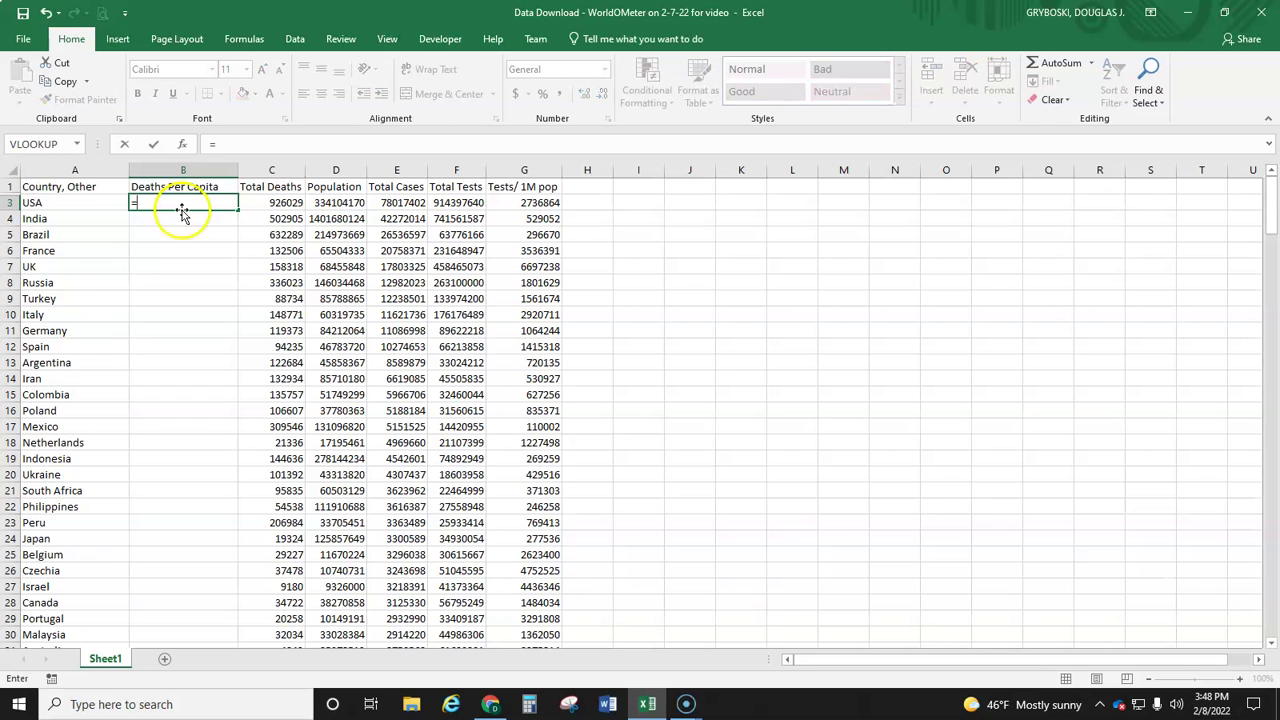
pyautogui.click(284, 203)
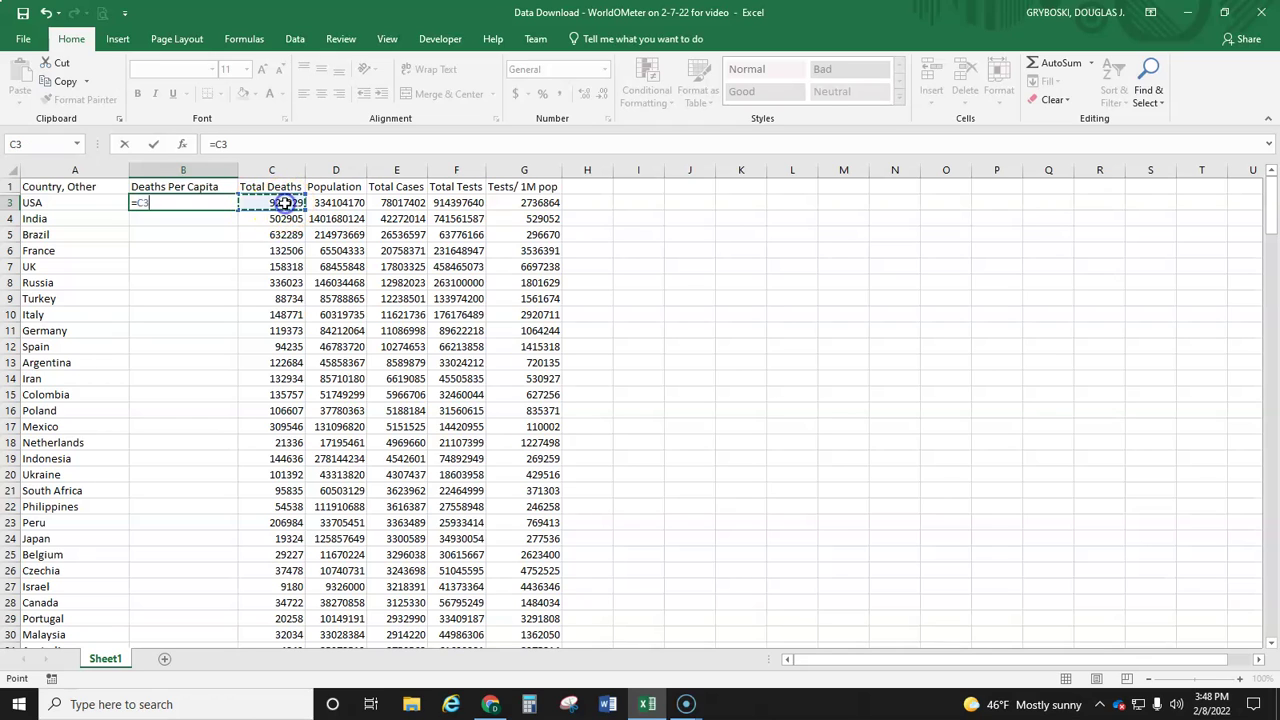
pyautogui.click(337, 202)
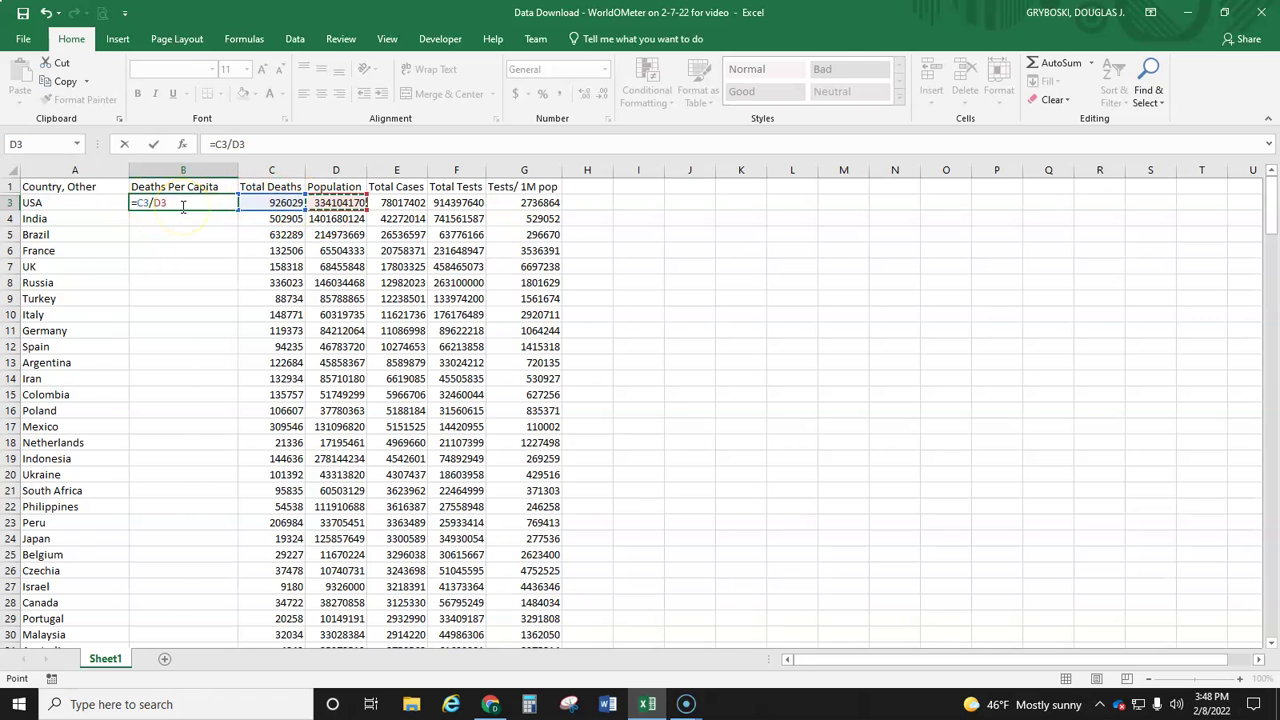
pyautogui.hotkey('ctrl', 'Return')
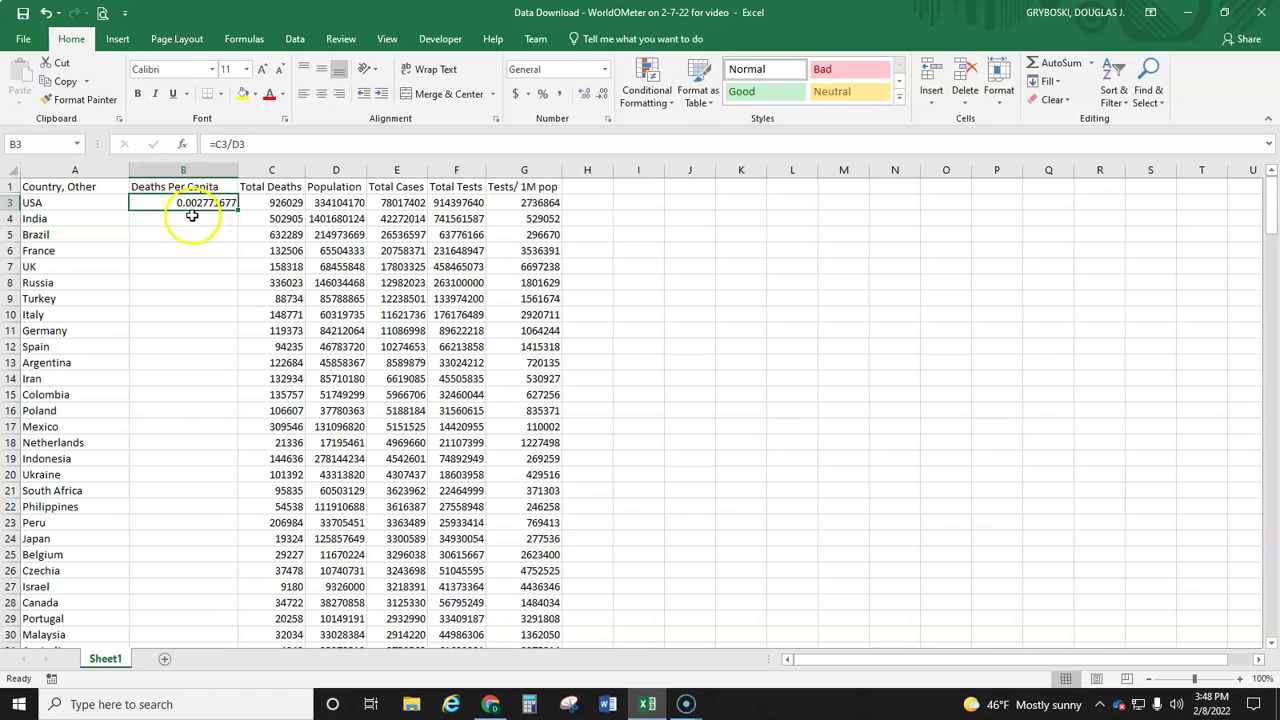
# Enter 1000 in I3 and calculate the USA's deaths per 1000 people in J3 with the formula =B3*I3.
pyautogui.click(643, 203)
pyautogui.write('1')
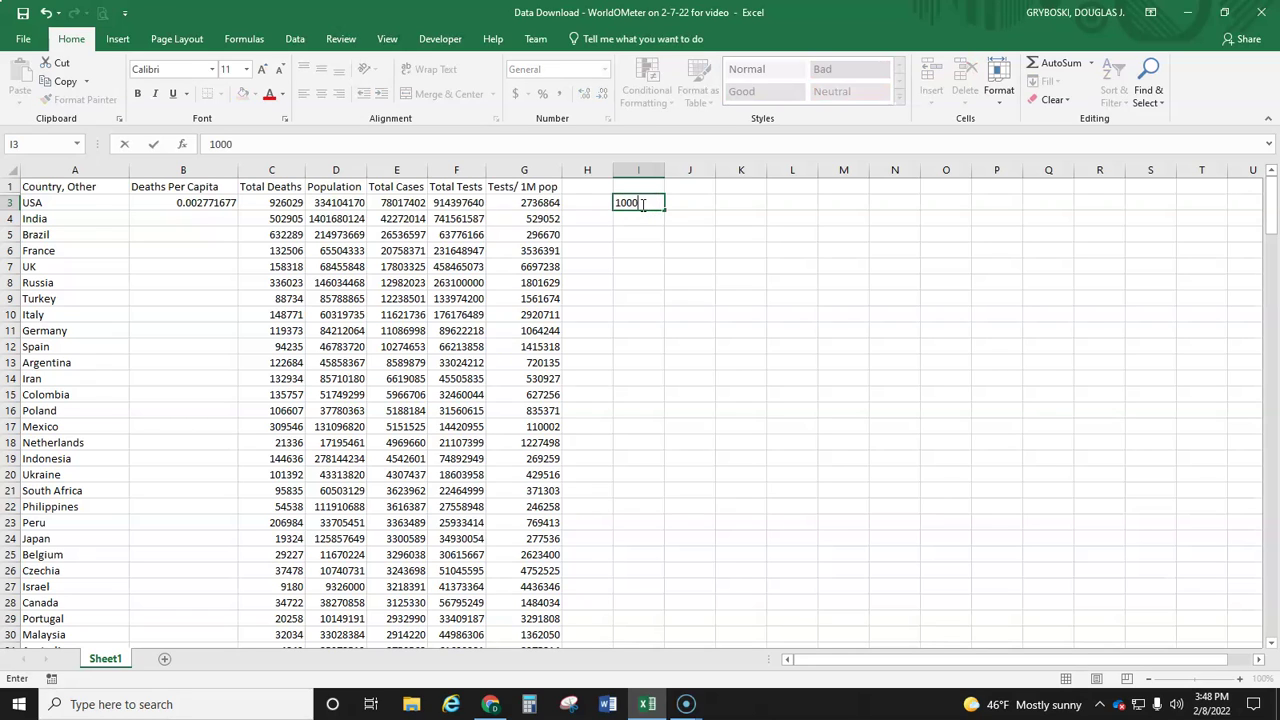
pyautogui.write('000')
pyautogui.press('Tab')
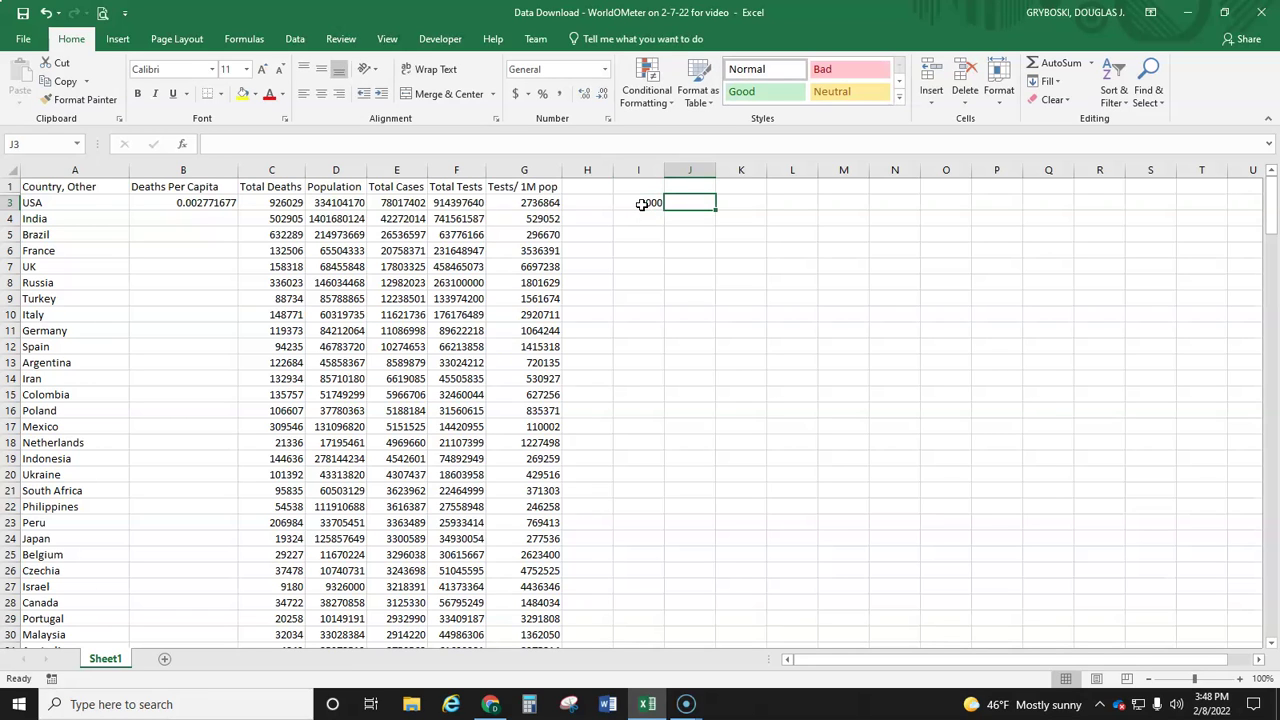
pyautogui.write('=')
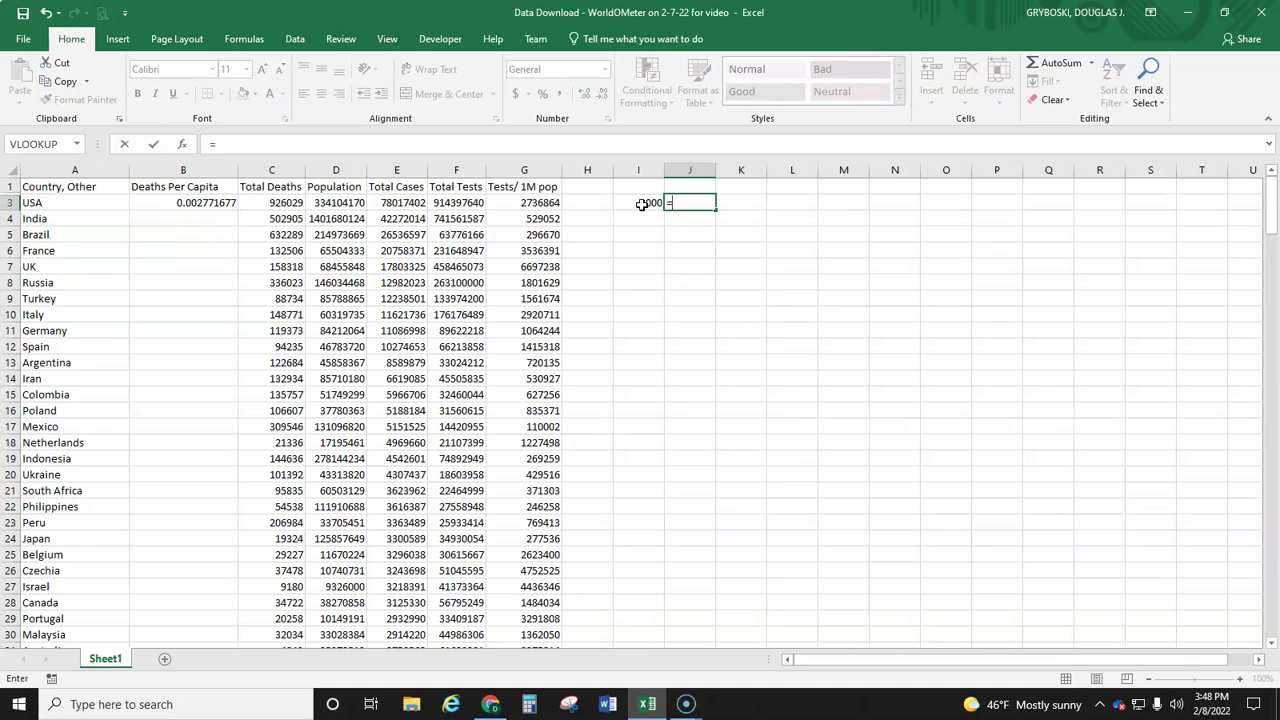
pyautogui.click(181, 203)
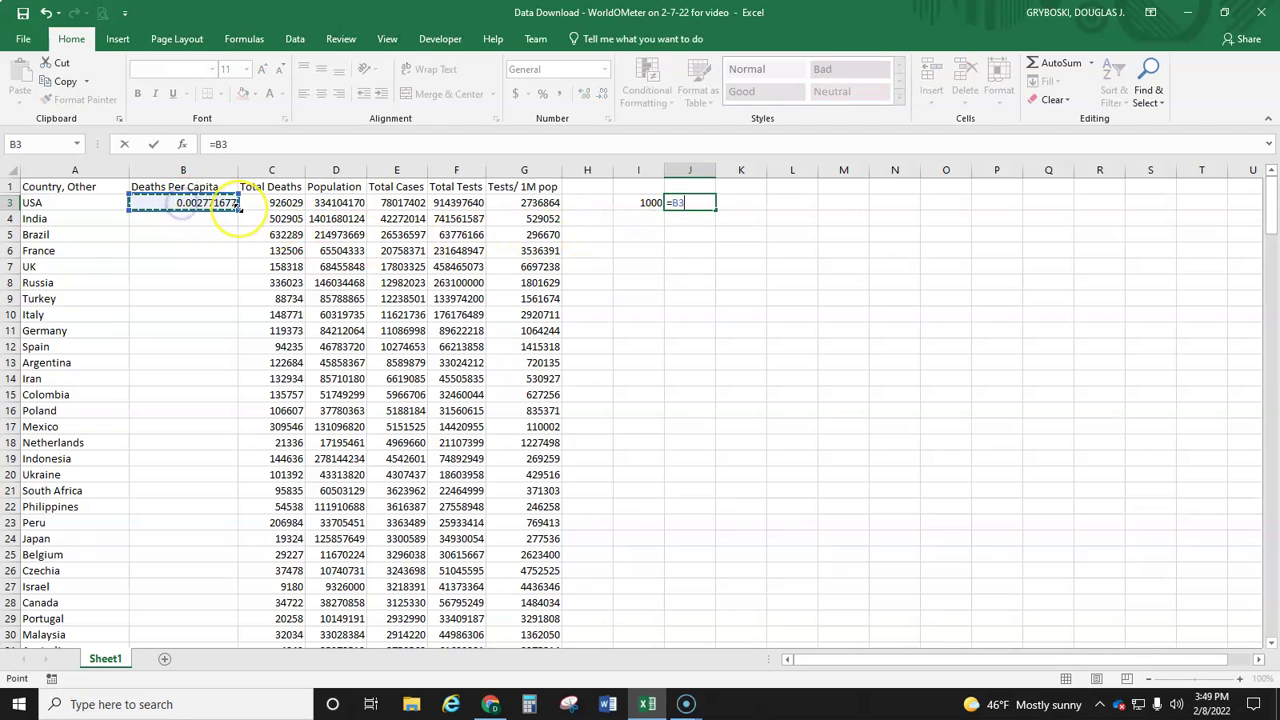
pyautogui.write('*')
pyautogui.click(649, 206)
pyautogui.hotkey('ctrl', 'Return')
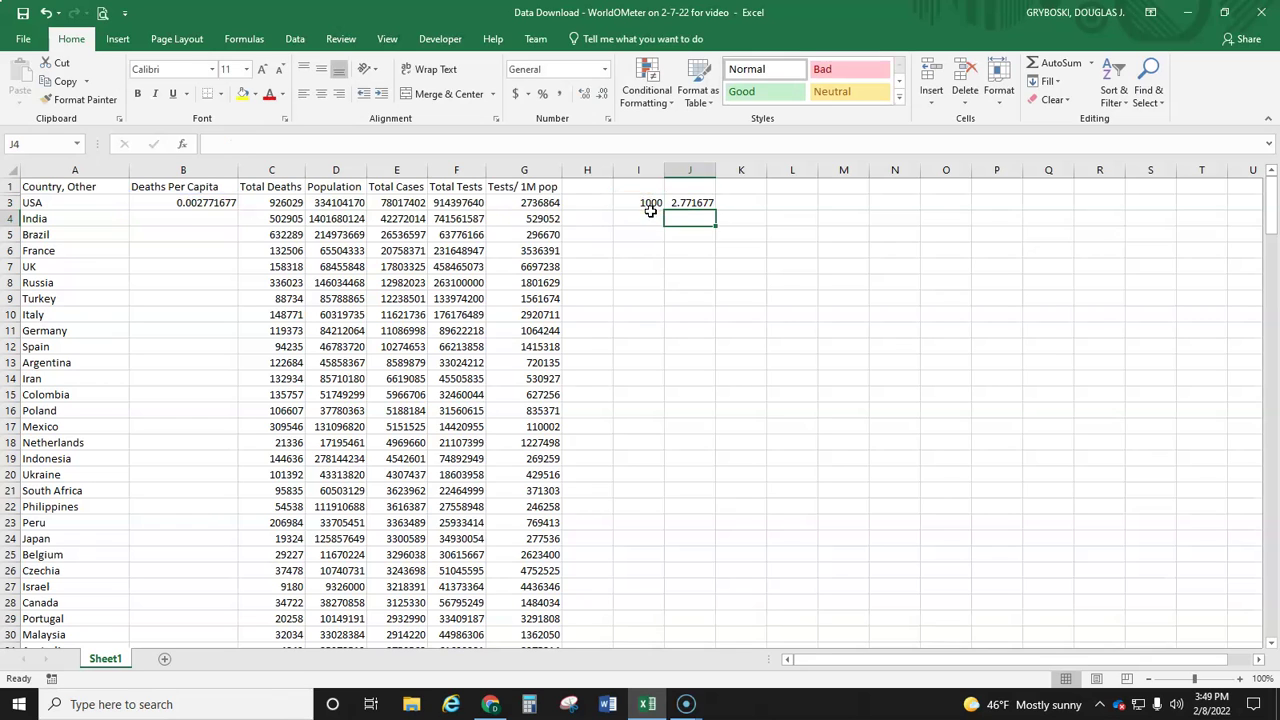
# Review the scratch calculation in I3:J3, and clear both cells.
pyautogui.click(655, 206)
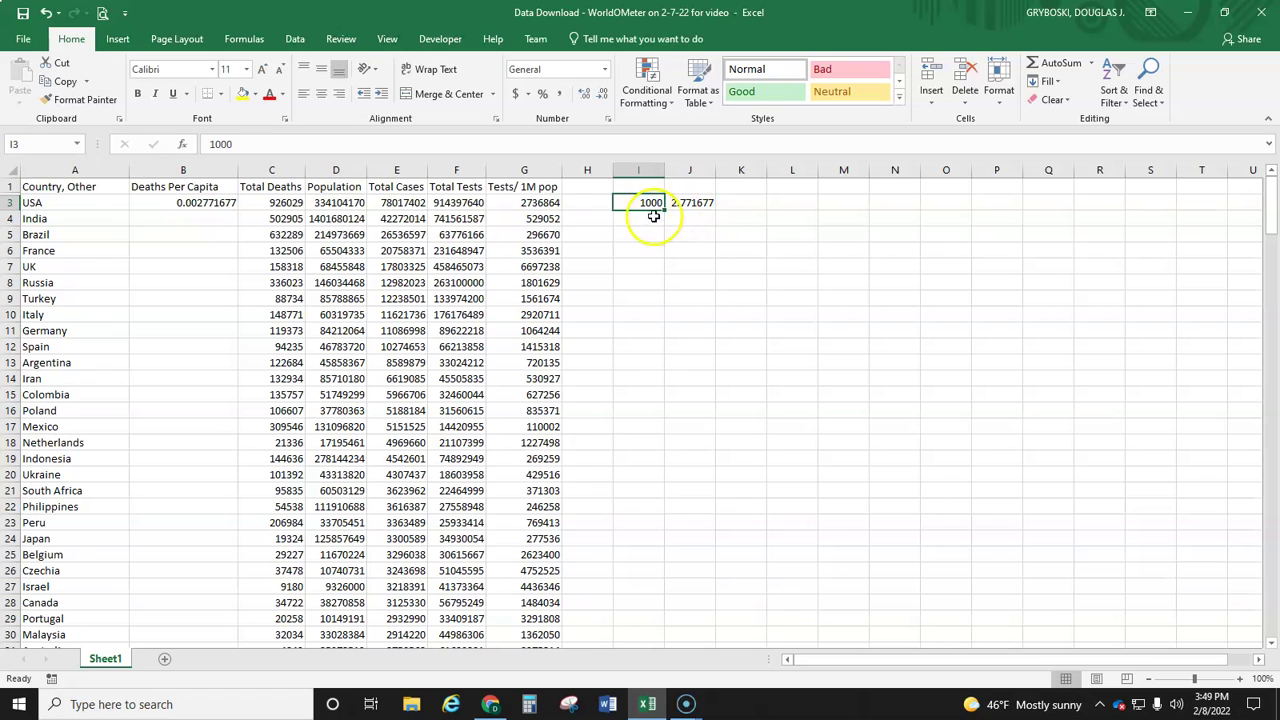
pyautogui.click(690, 204)
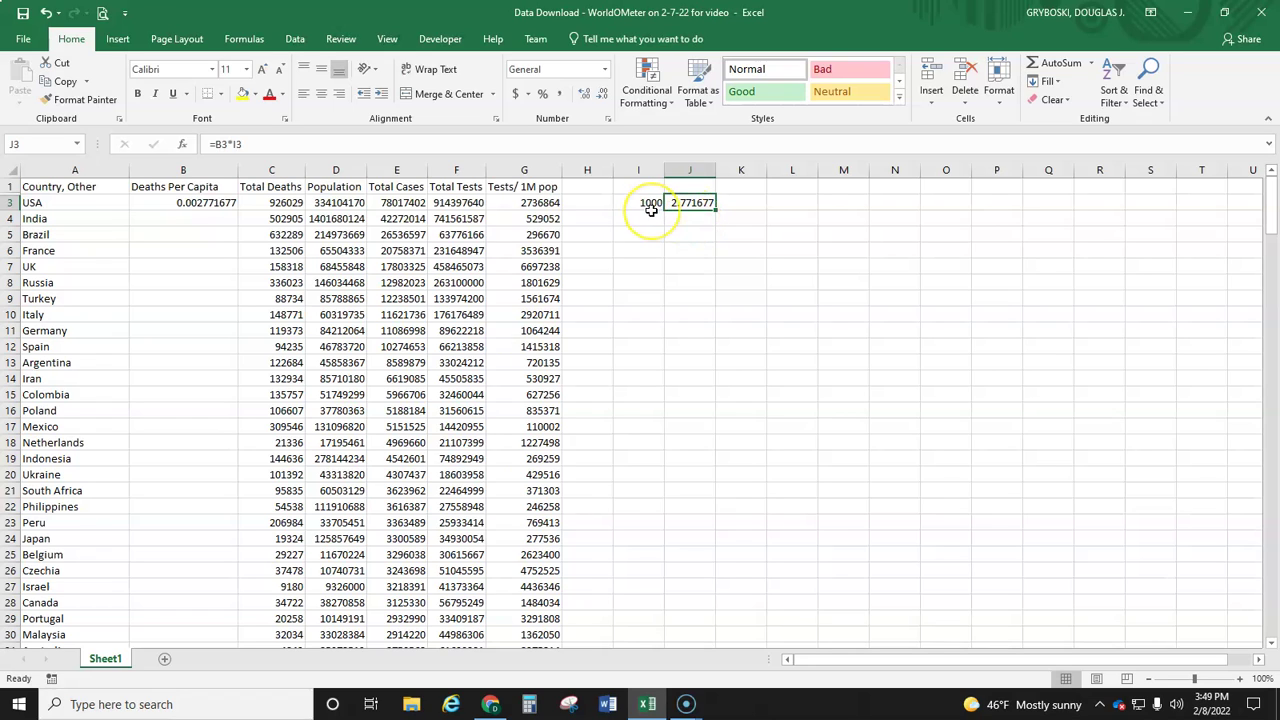
pyautogui.moveTo(648, 206); pyautogui.dragTo(688, 205)
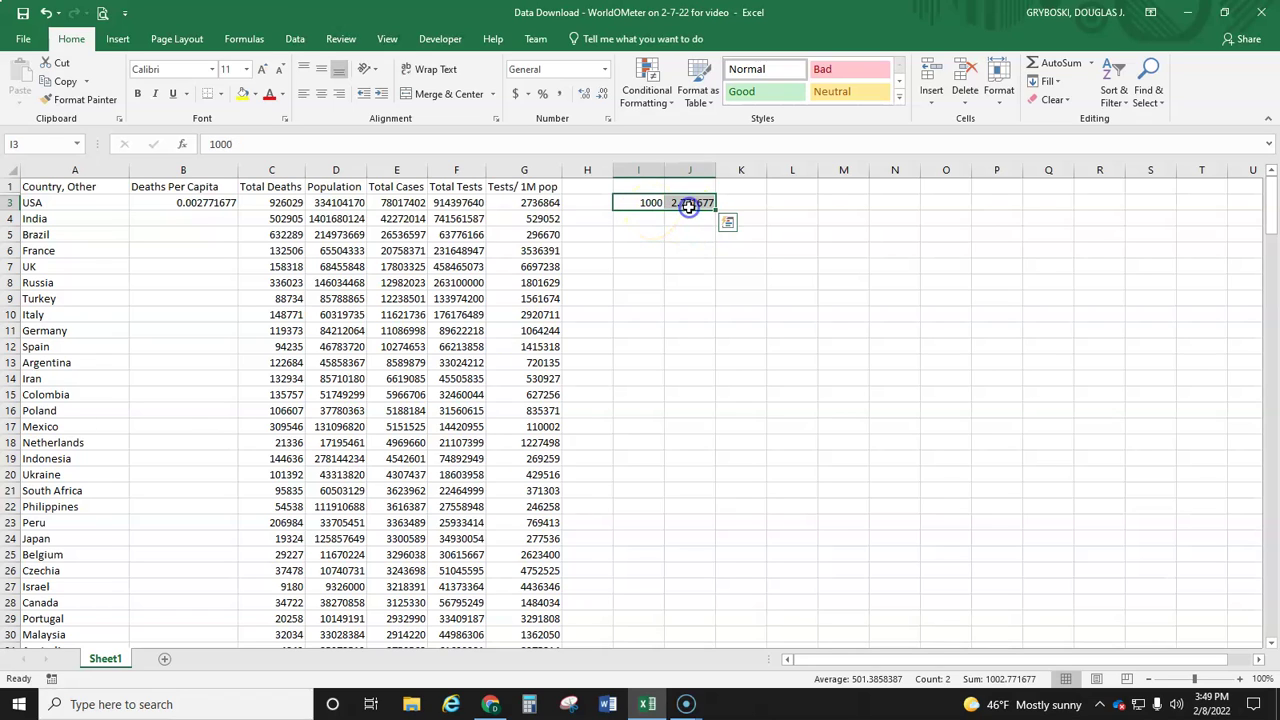
pyautogui.press('Delete')
# Fill the deaths per capita formula from B3 down through Micronesia in B227, and return to the start of the sheet.
pyautogui.click(206, 202)
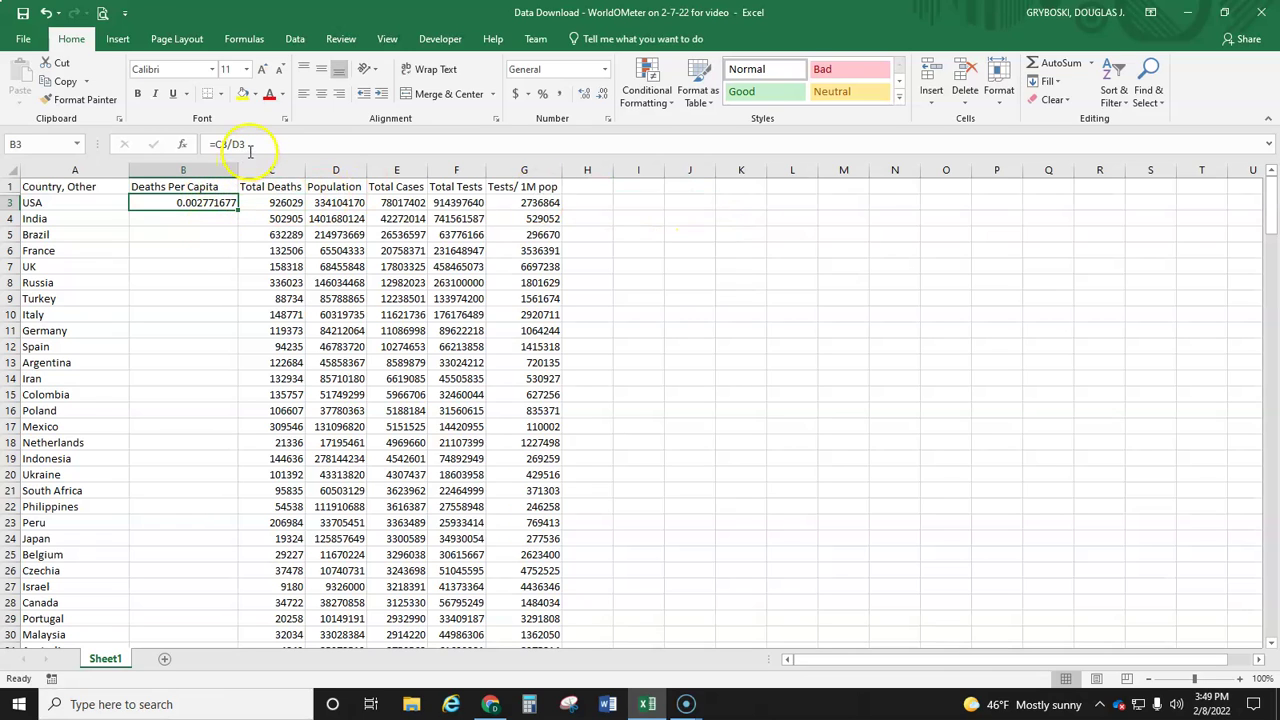
pyautogui.moveTo(238, 209); pyautogui.dragTo(217, 594)
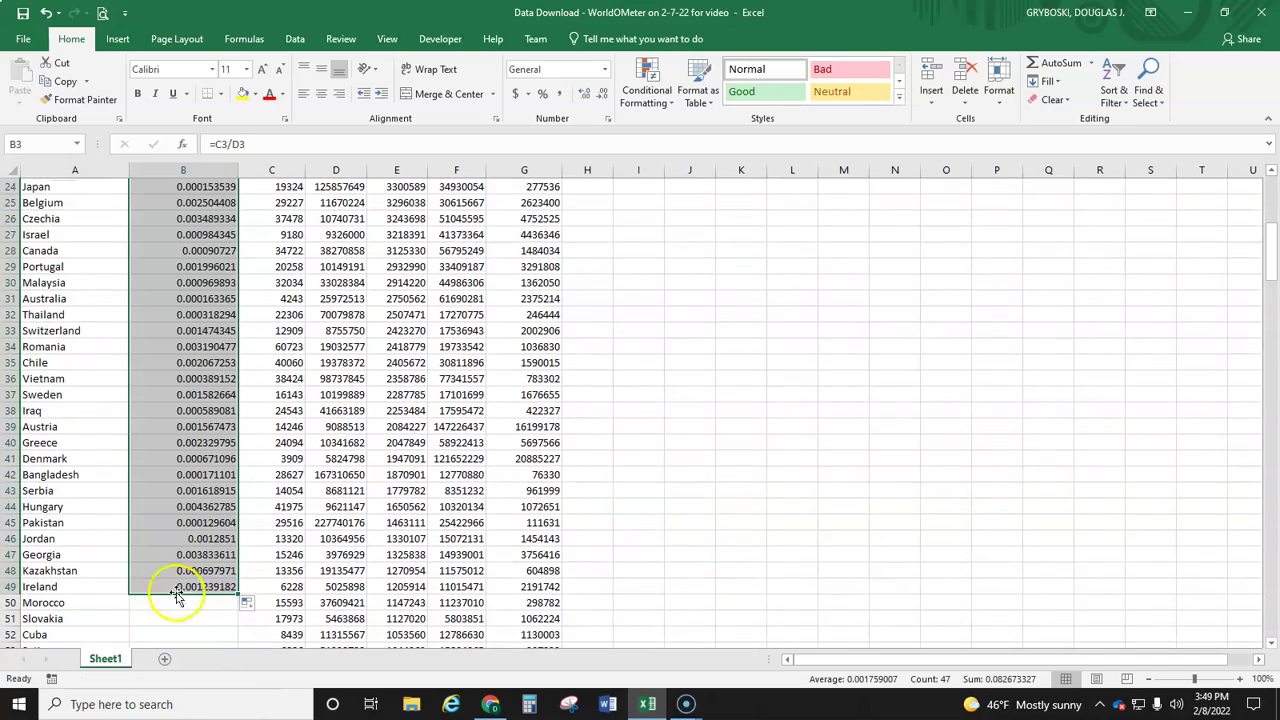
pyautogui.scroll(-2, 130, 547)
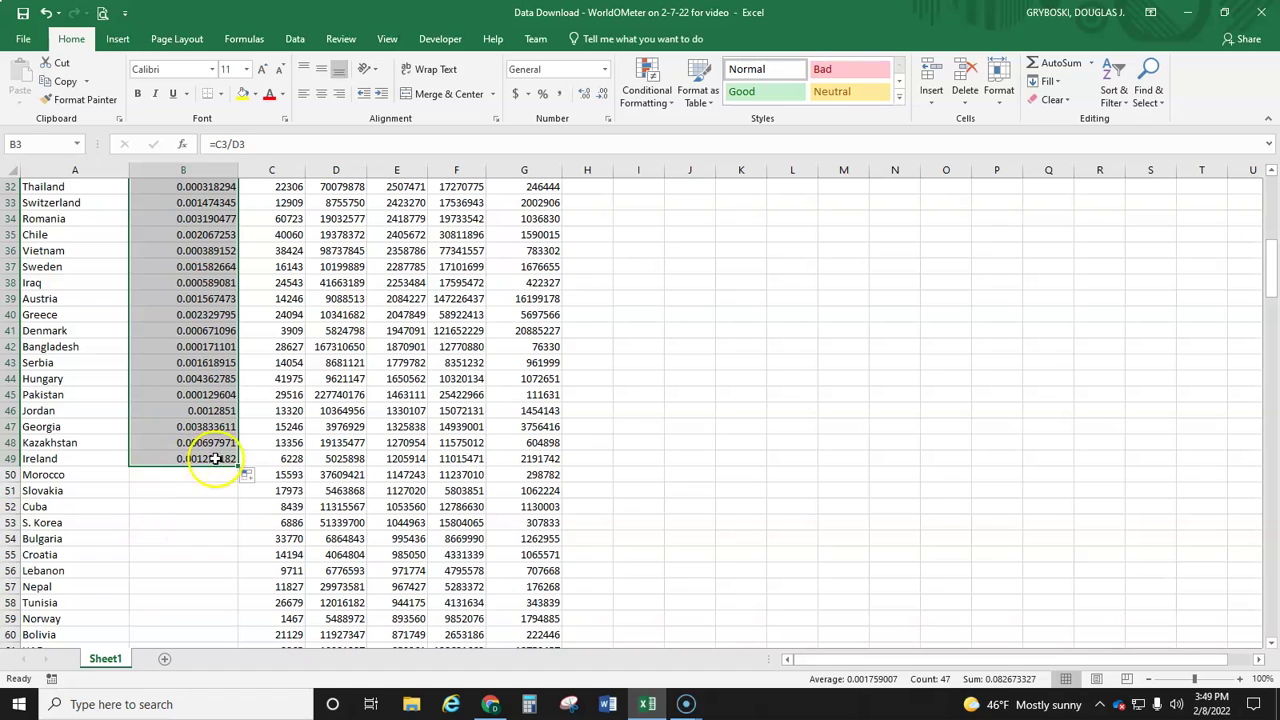
pyautogui.moveTo(215, 458); pyautogui.dragTo(199, 462)
pyautogui.scroll(-2, 205, 450)
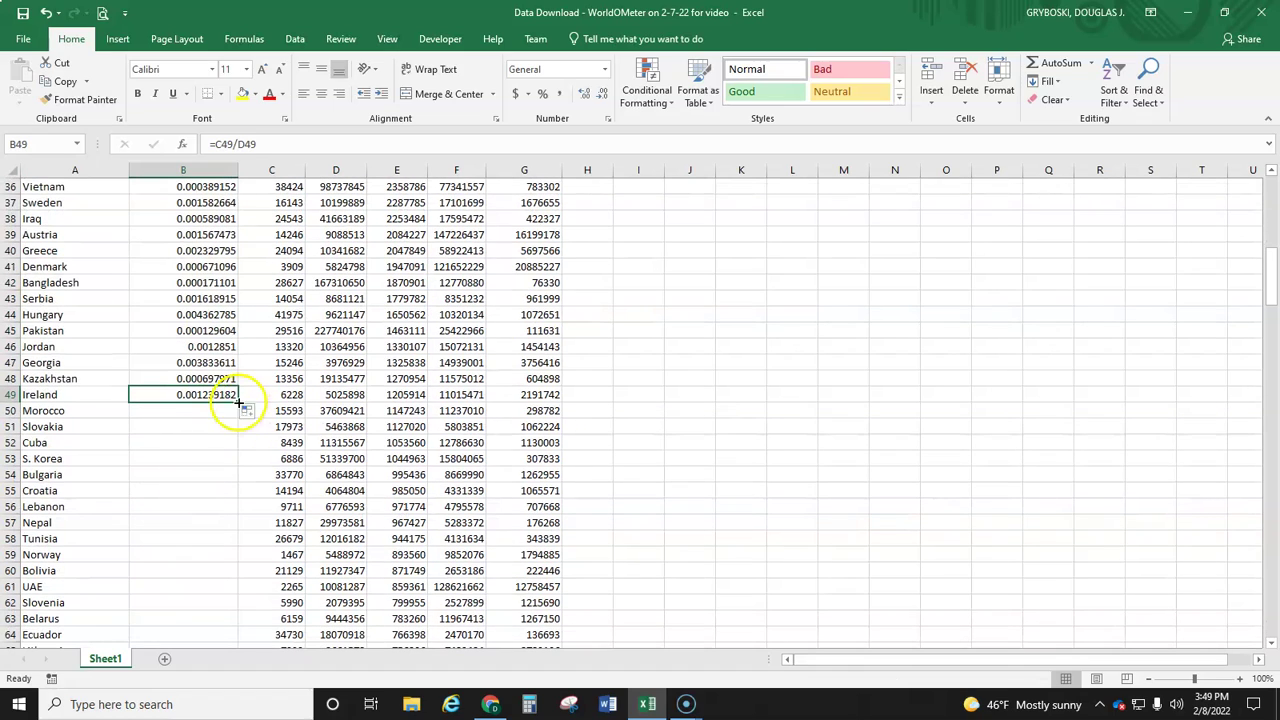
pyautogui.moveTo(238, 402); pyautogui.dragTo(197, 475)
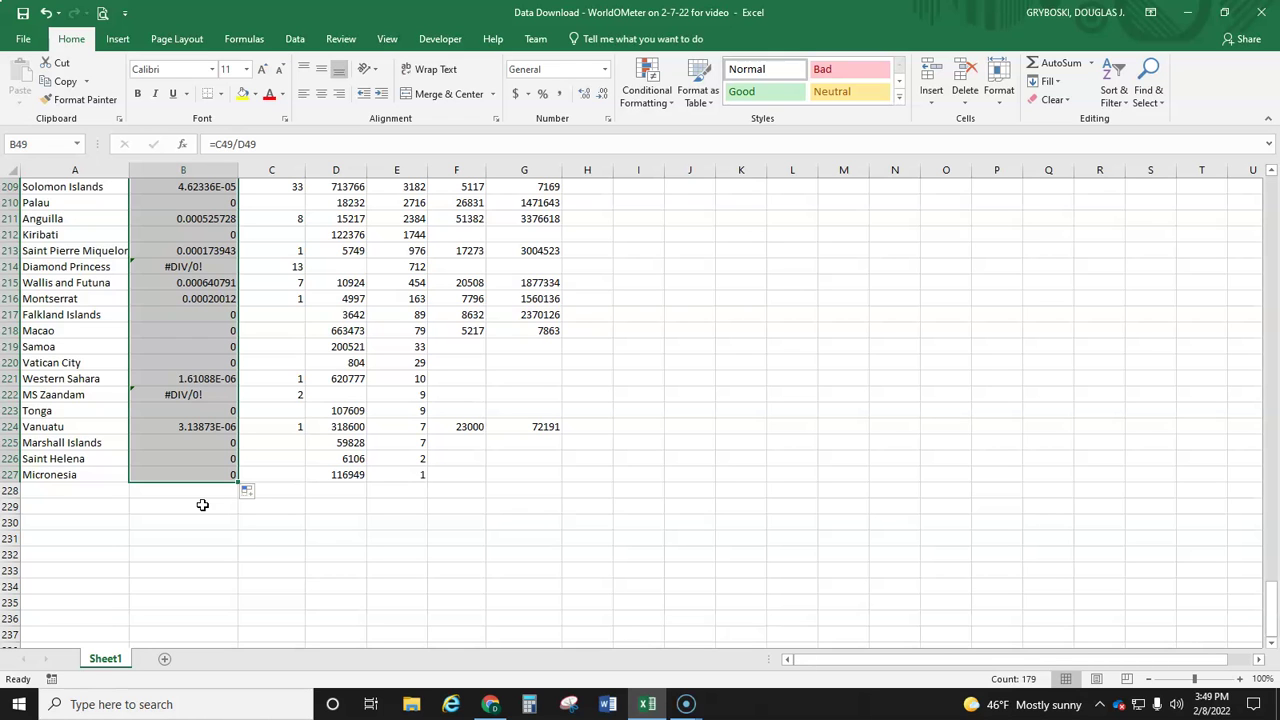
pyautogui.hotkey('ctrl', 'Home')
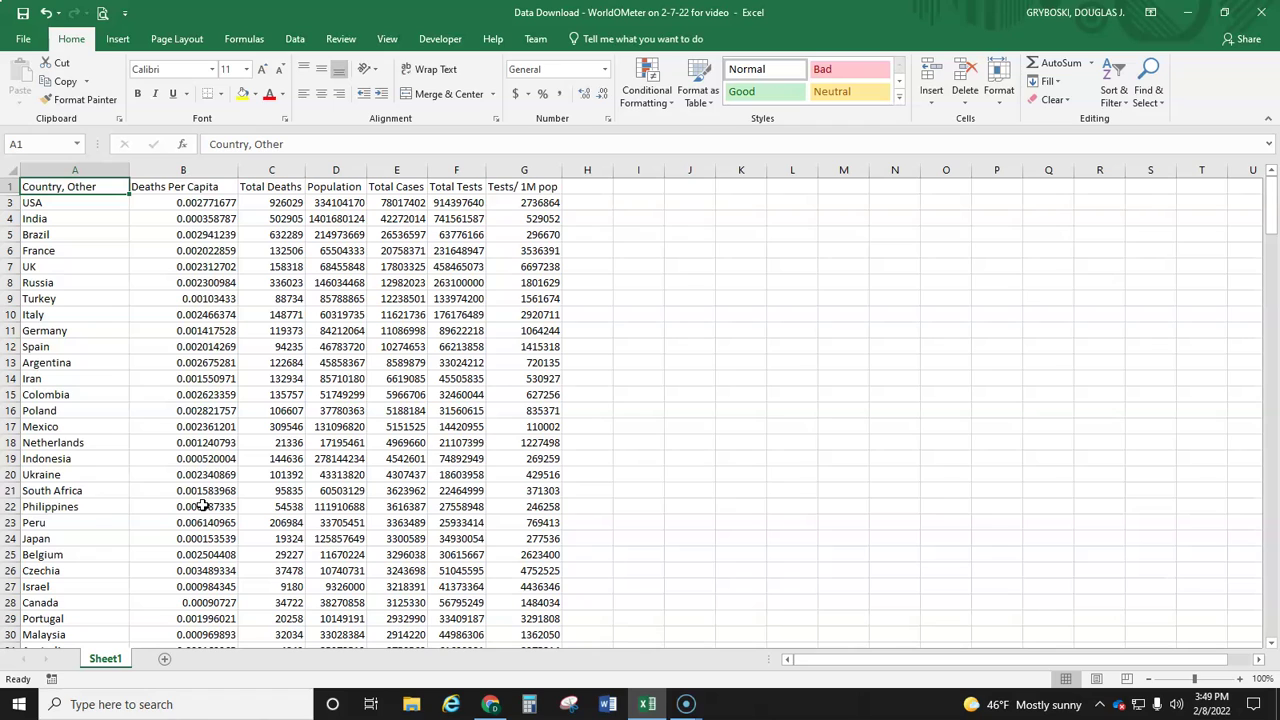
# Sort the whole sheet by Deaths Per Capita from largest to smallest, treating the first row as headers.
pyautogui.click(207, 191)
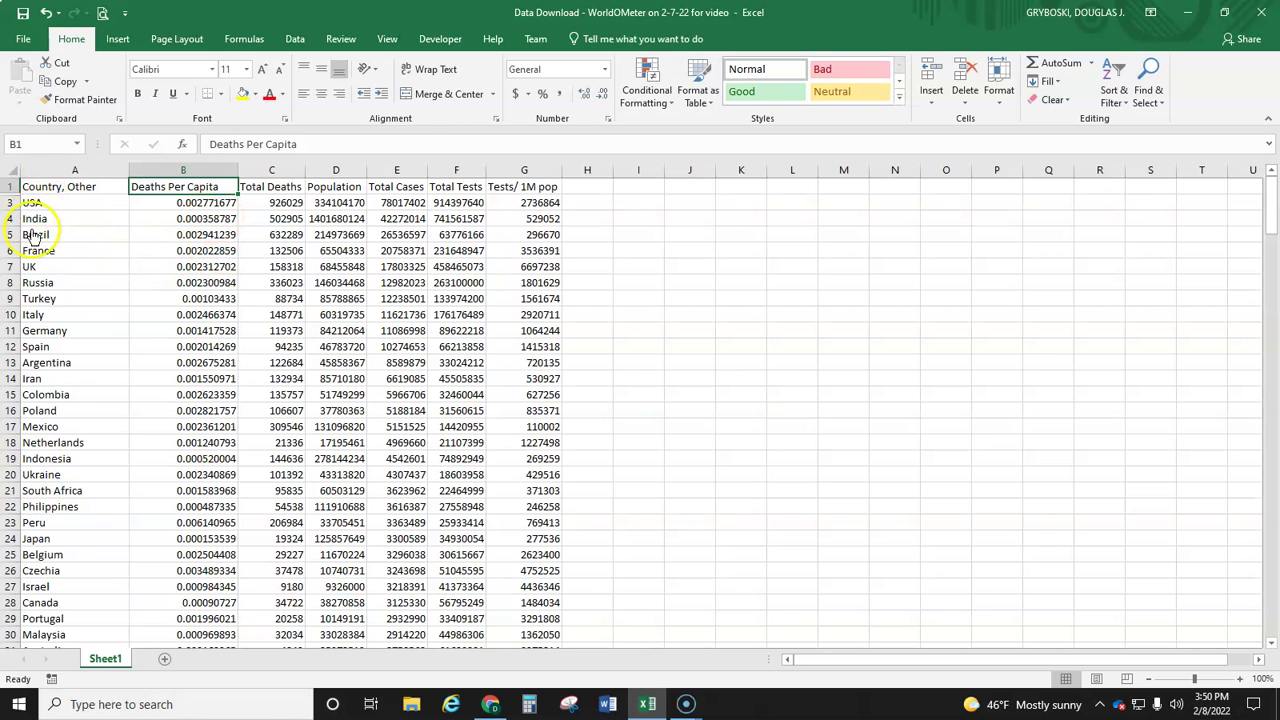
pyautogui.click(11, 170)
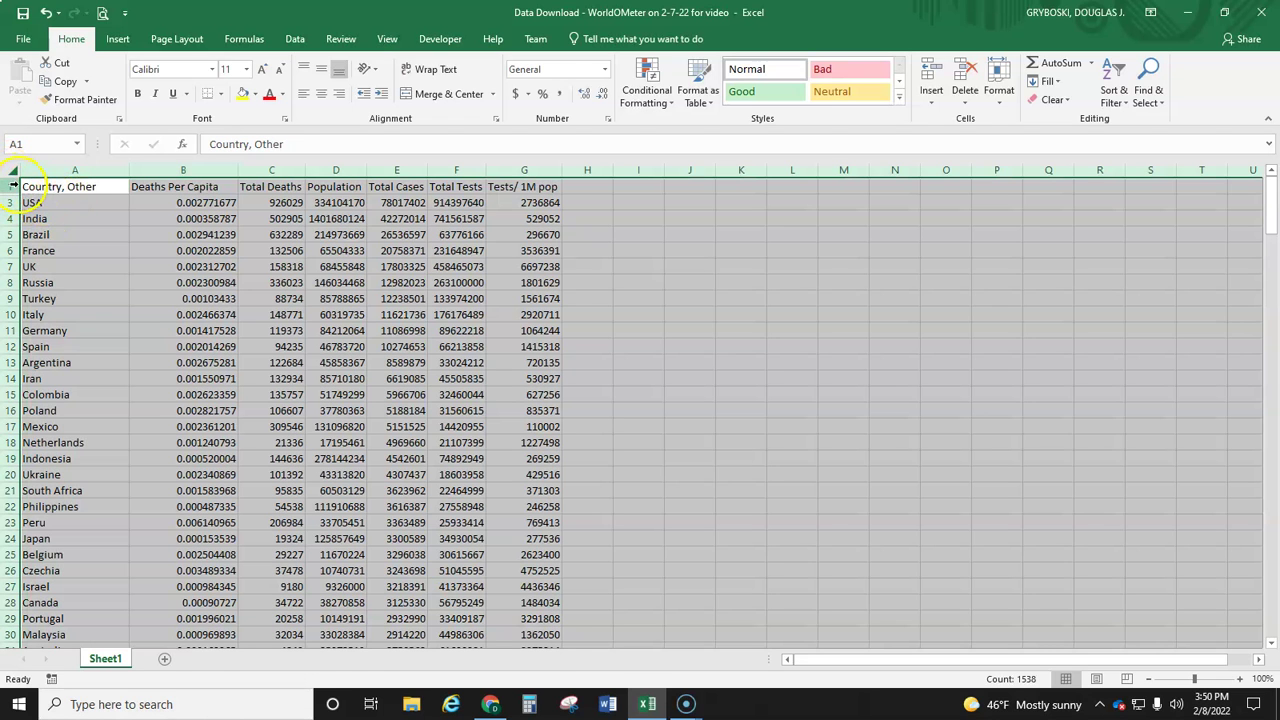
pyautogui.click(13, 187)
pyautogui.click(45, 172)
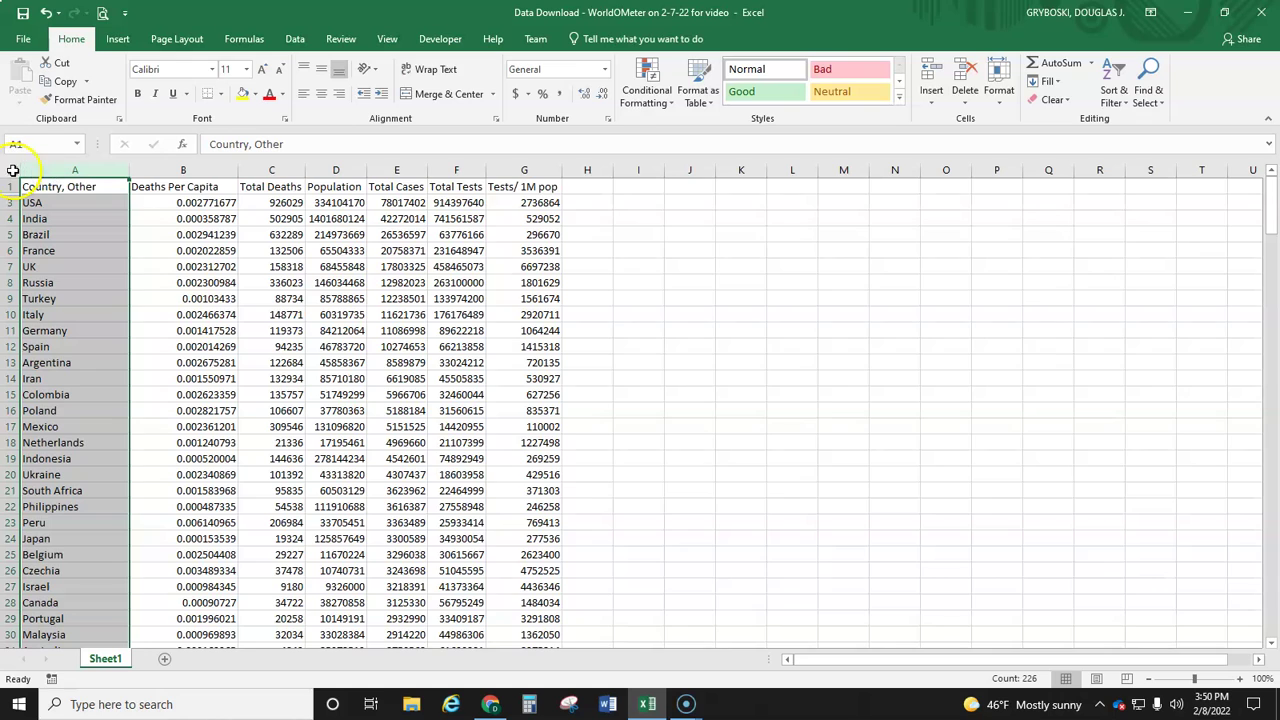
pyautogui.click(12, 170)
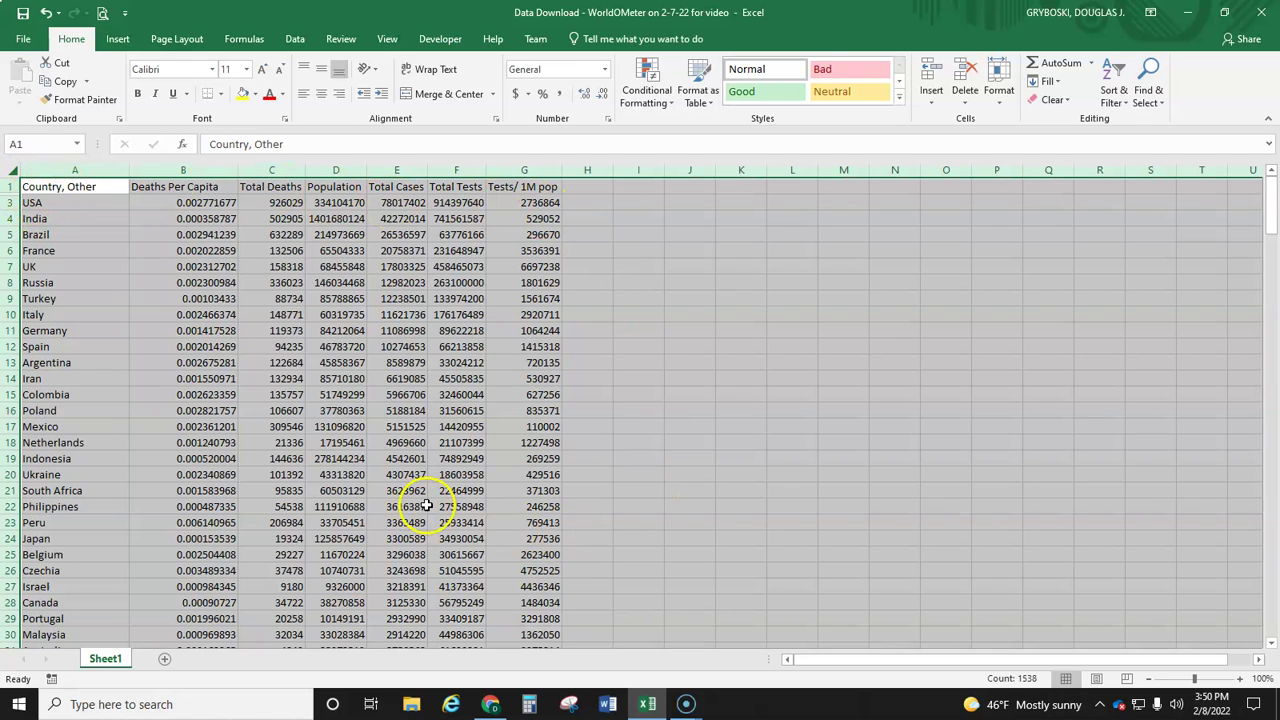
pyautogui.click(296, 45)
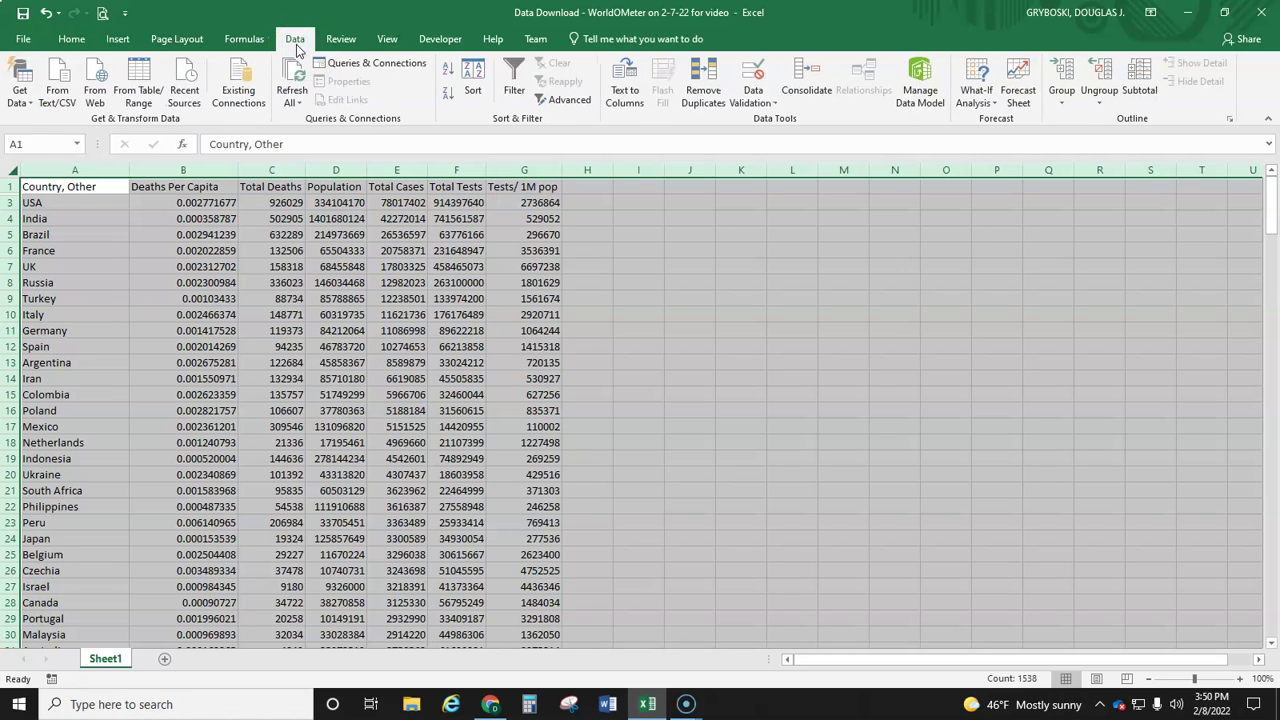
pyautogui.click(470, 90)
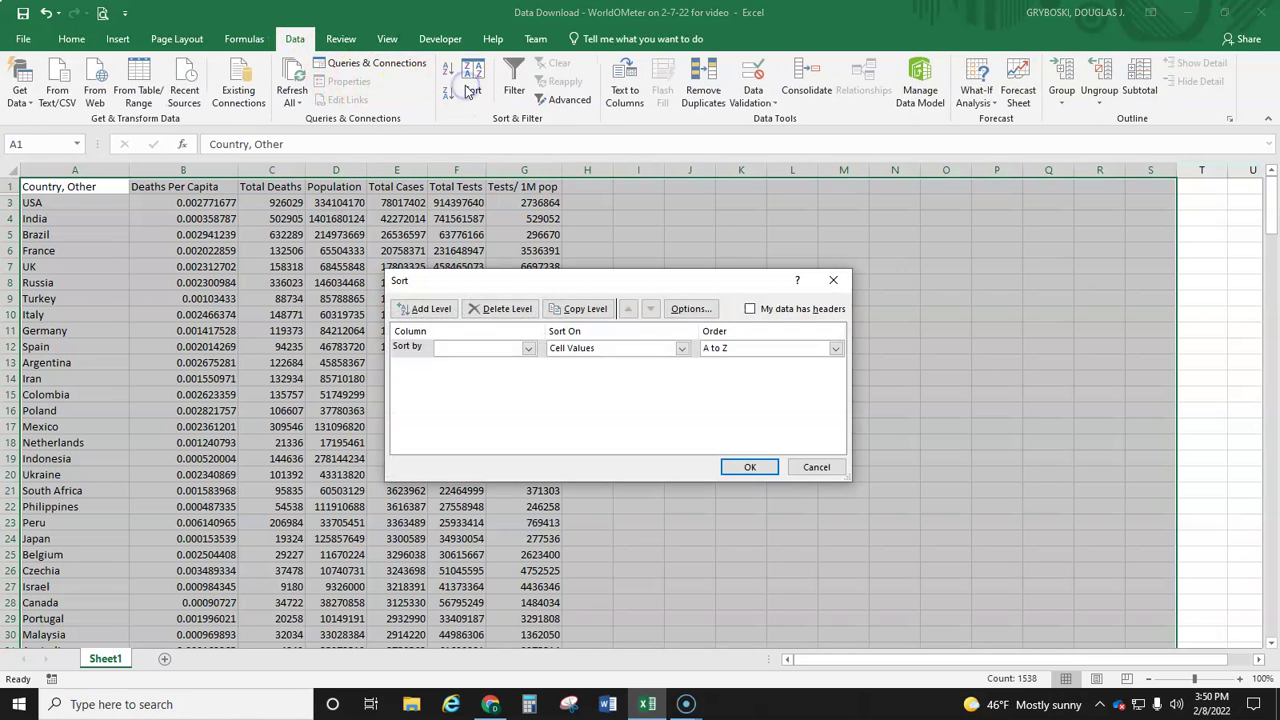
pyautogui.click(750, 310)
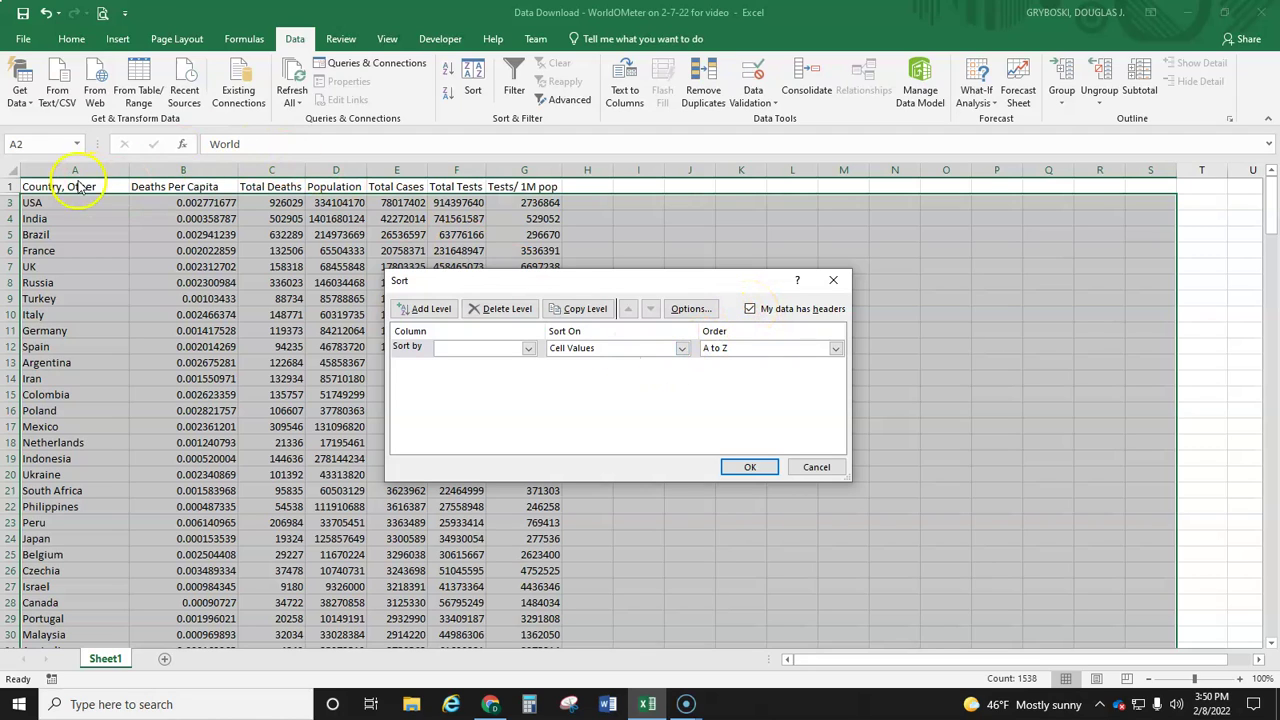
pyautogui.click(528, 349)
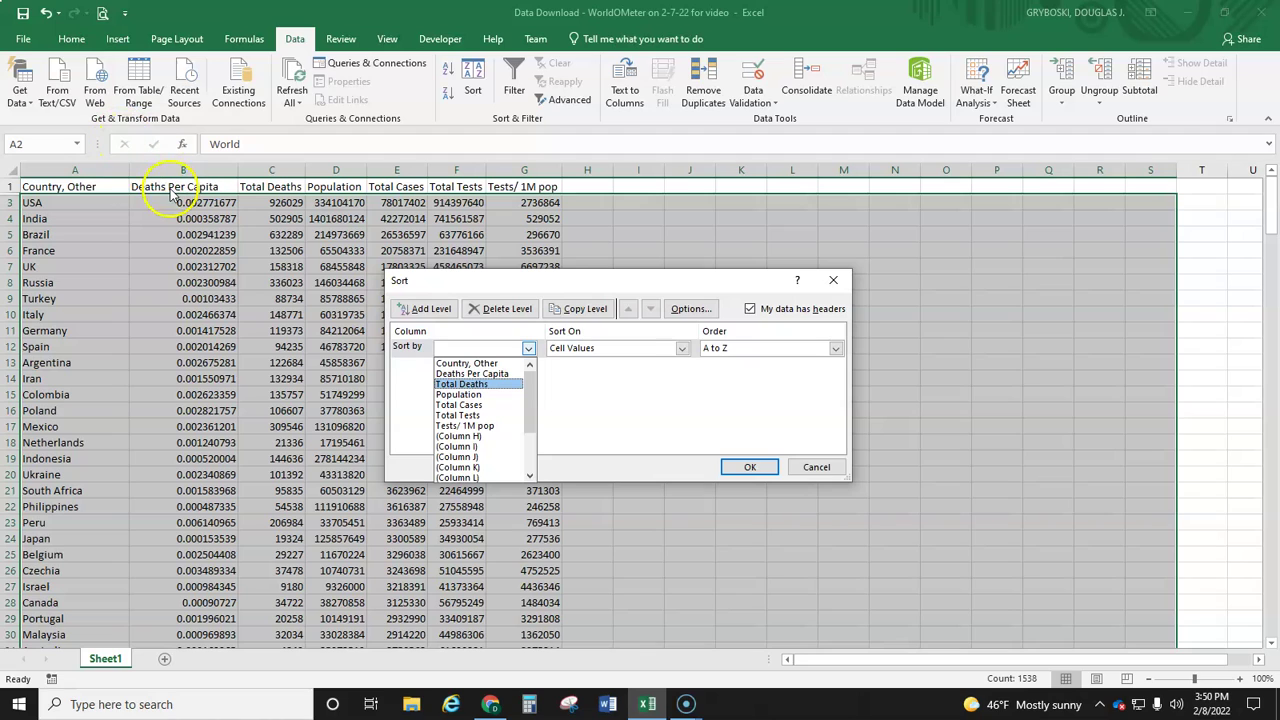
pyautogui.click(452, 374)
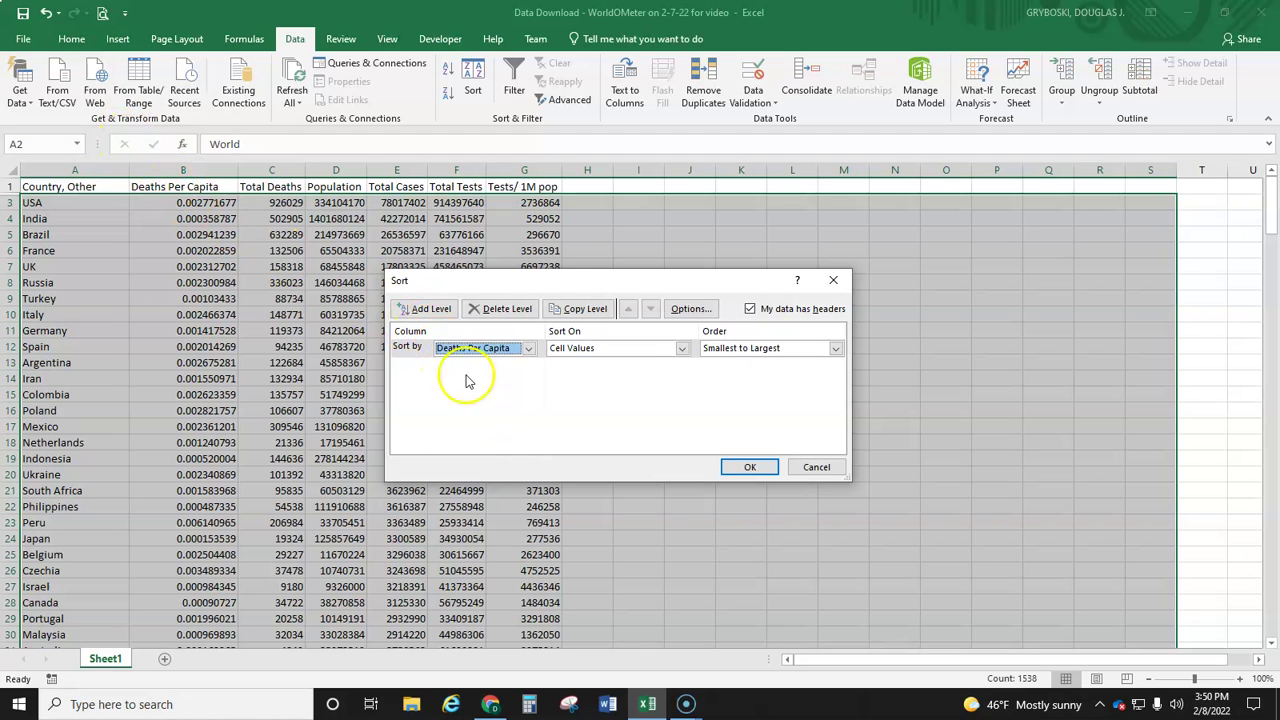
pyautogui.click(834, 348)
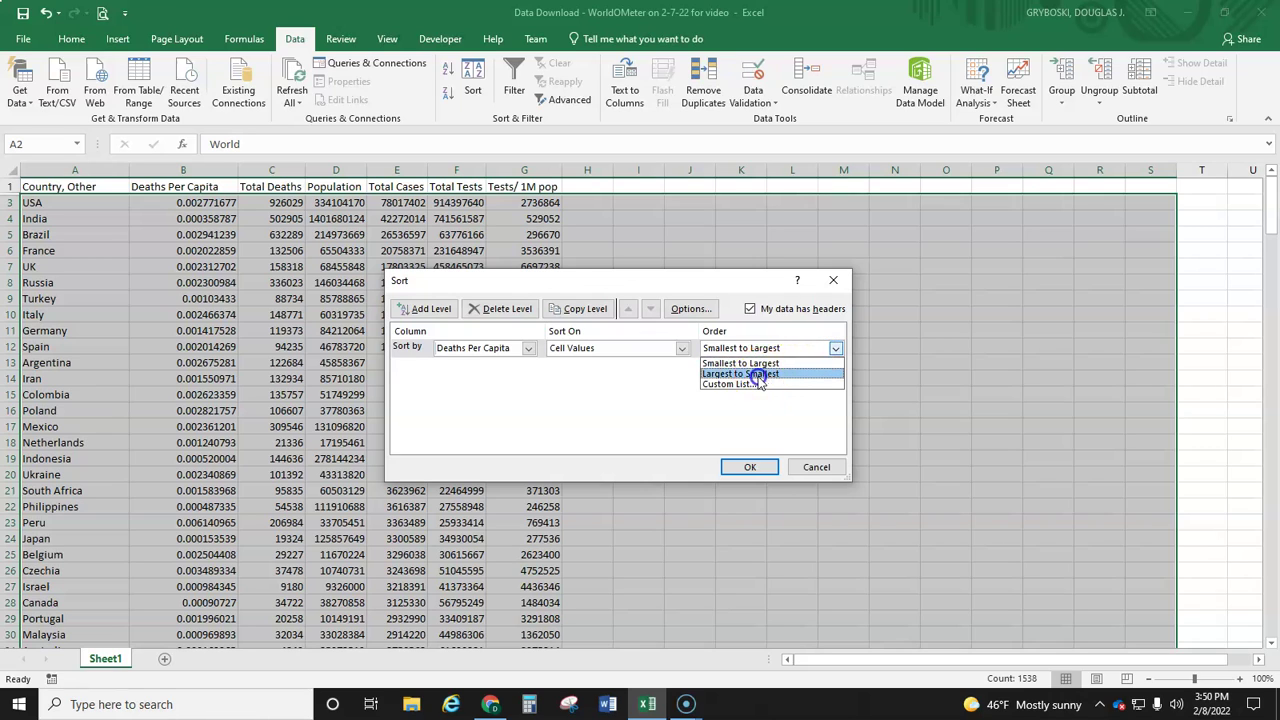
pyautogui.click(758, 374)
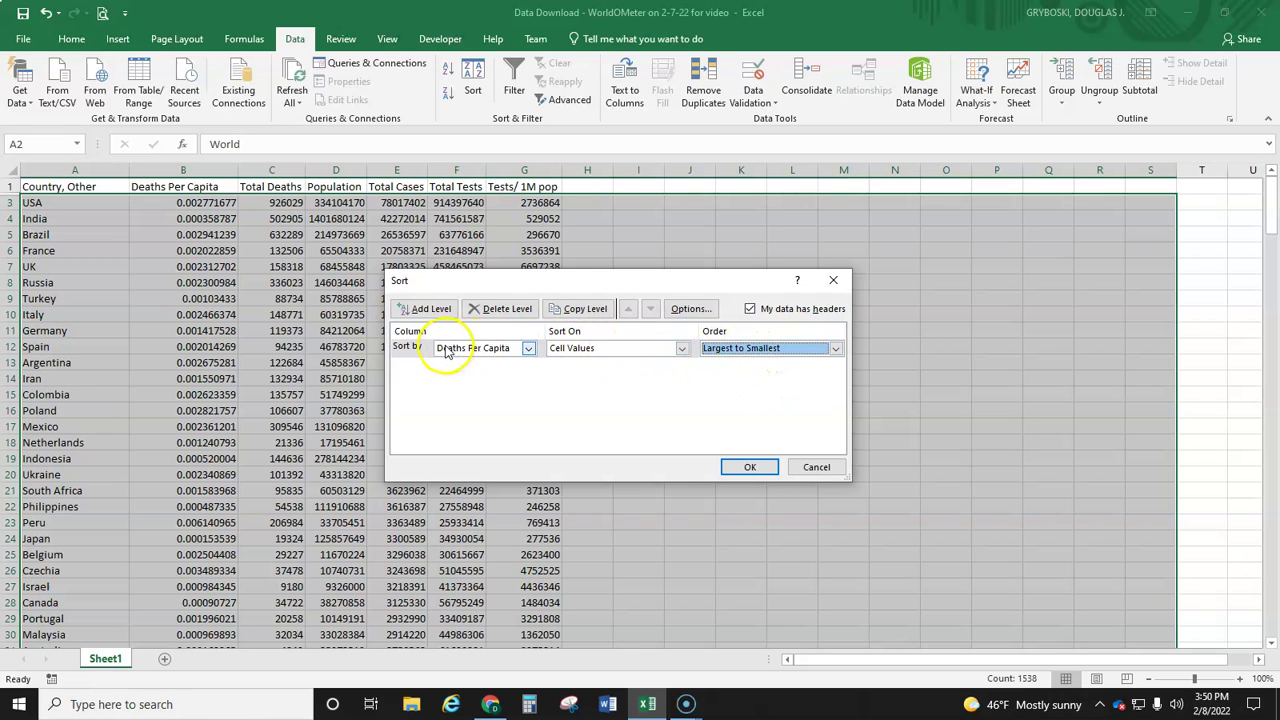
pyautogui.click(750, 467)
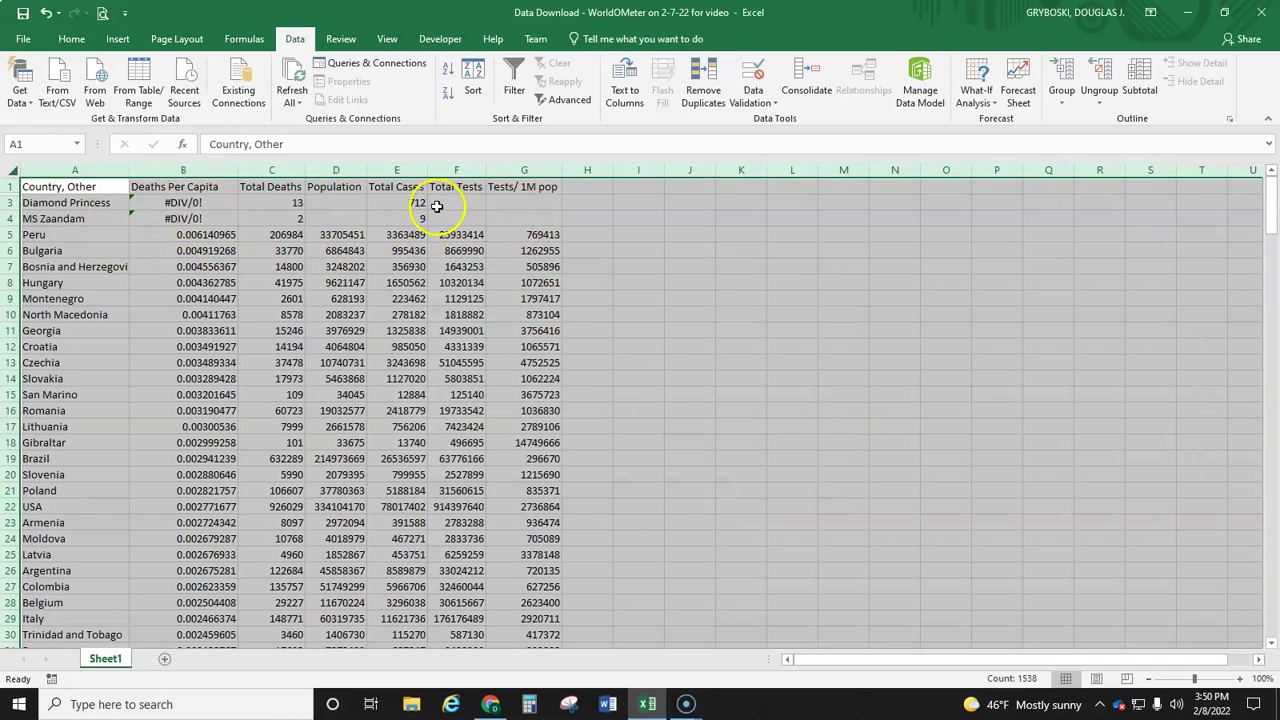
# Delete the Diamond Princess and MS Zaandam rows, rows 3 and 4.
pyautogui.click(10, 203)
pyautogui.moveTo(10, 205); pyautogui.dragTo(10, 220)
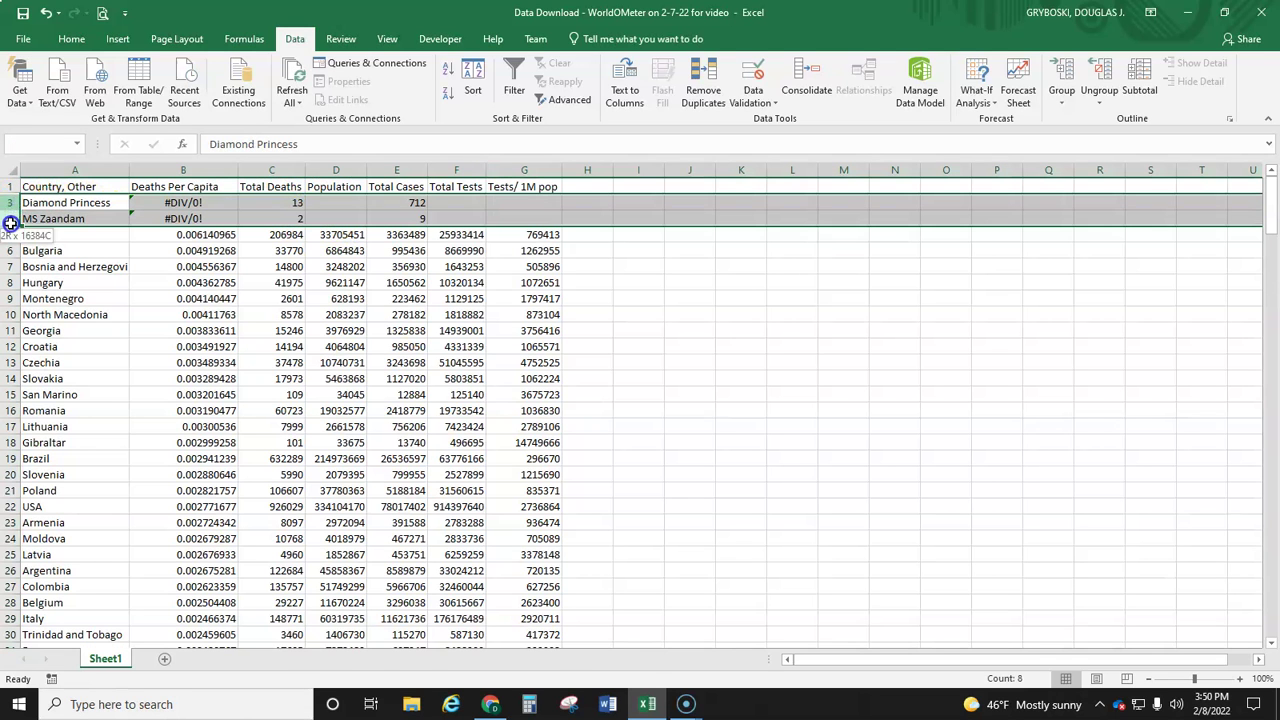
pyautogui.rightClick(60, 214)
pyautogui.click(102, 343)
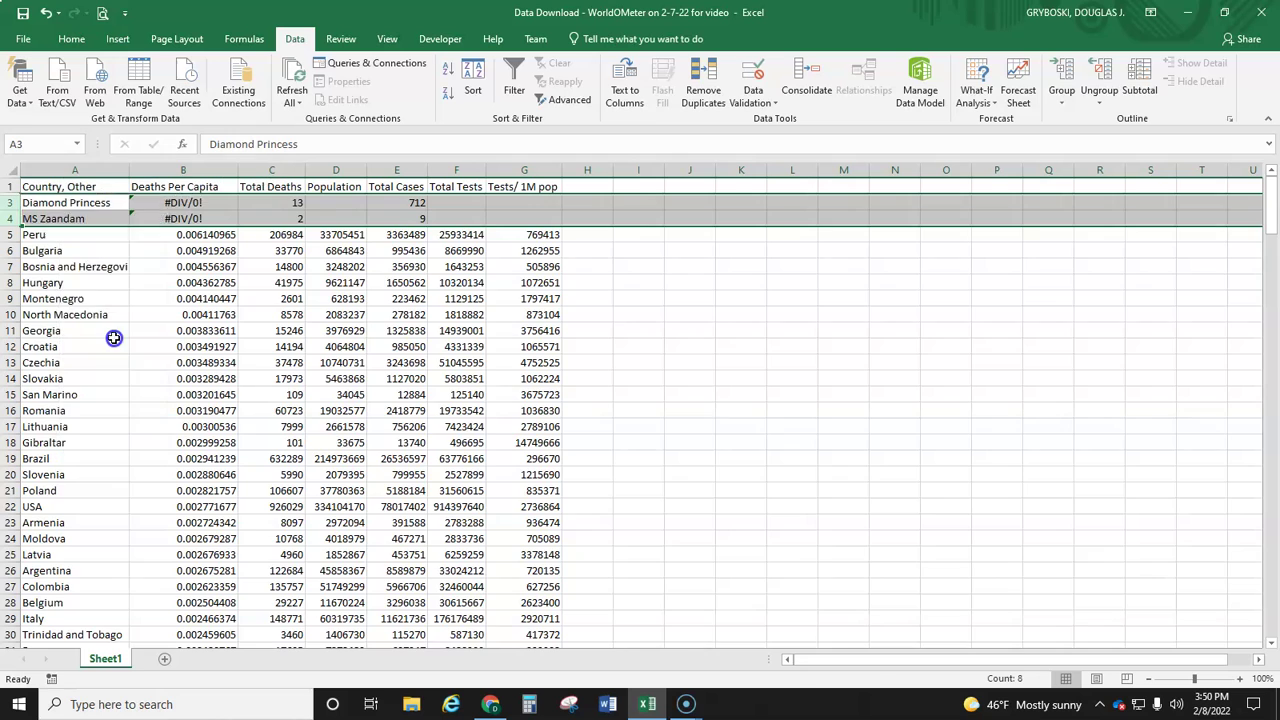
pyautogui.click(81, 206)
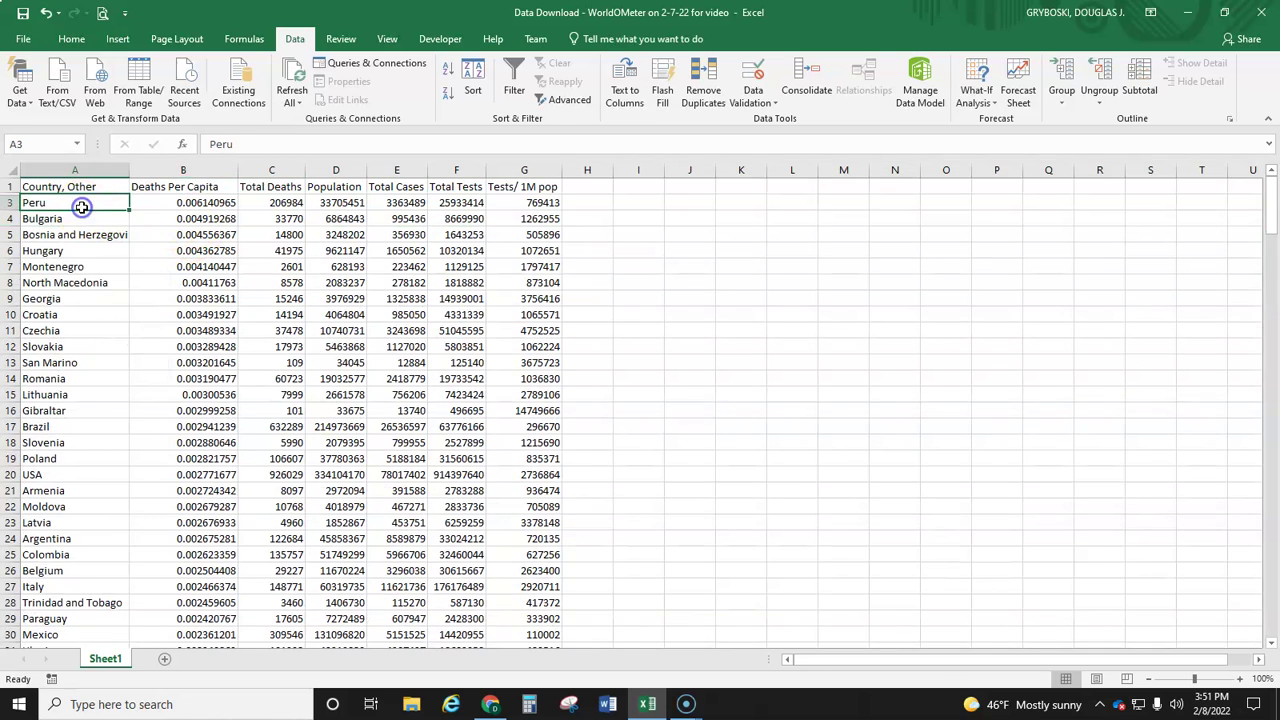
# Examine the deaths per capita of the top-ranked countries, Peru and Bulgaria, closing any browser window opened from the country link.
pyautogui.click(206, 205)
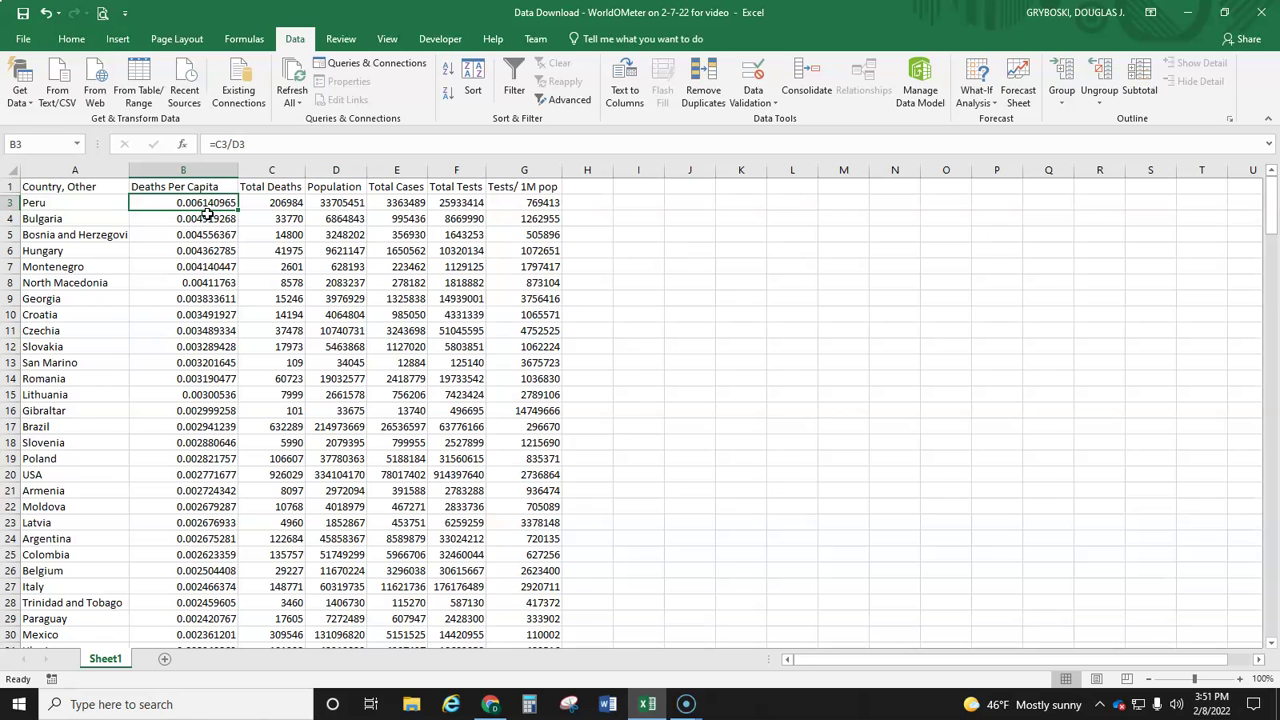
pyautogui.click(70, 205)
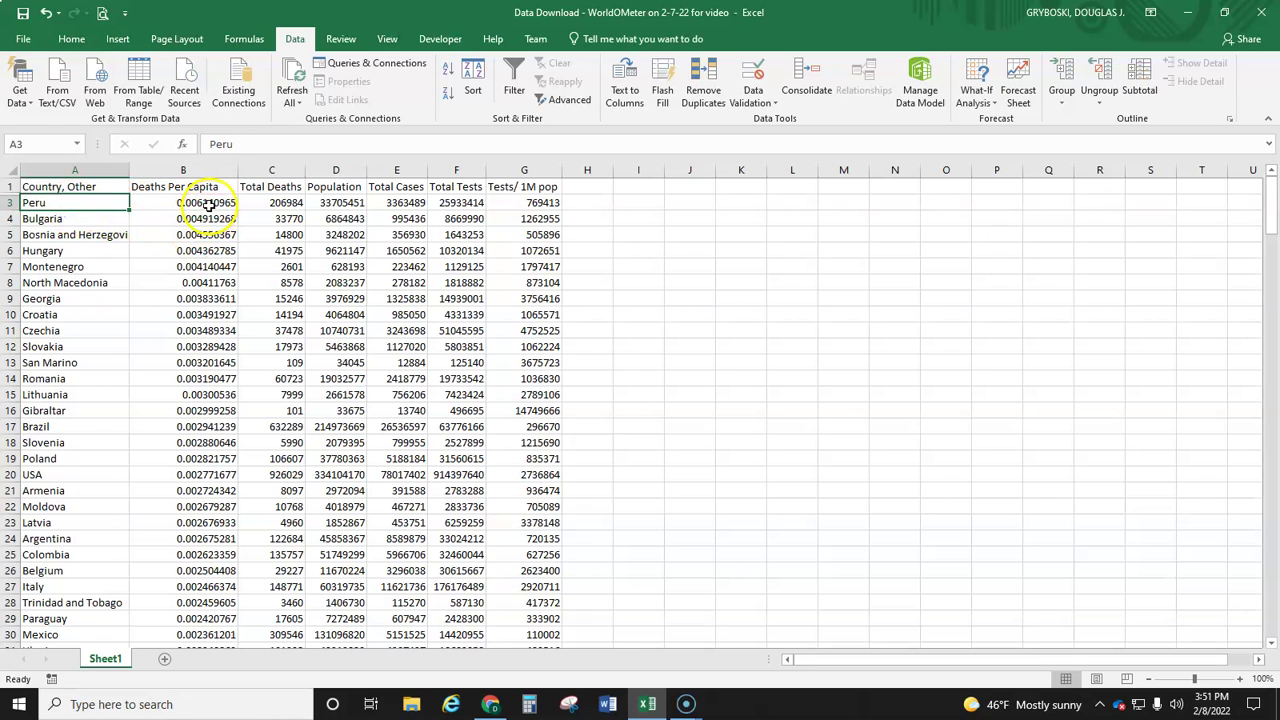
pyautogui.click(56, 217)
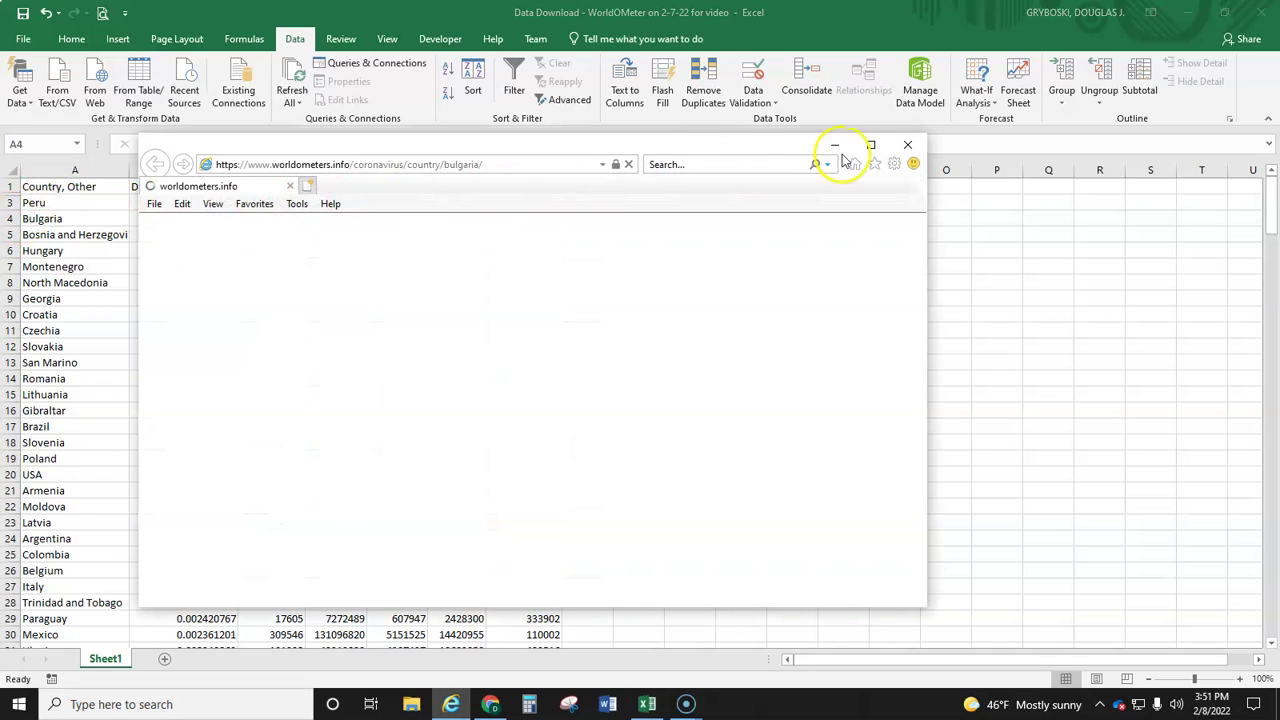
pyautogui.click(906, 146)
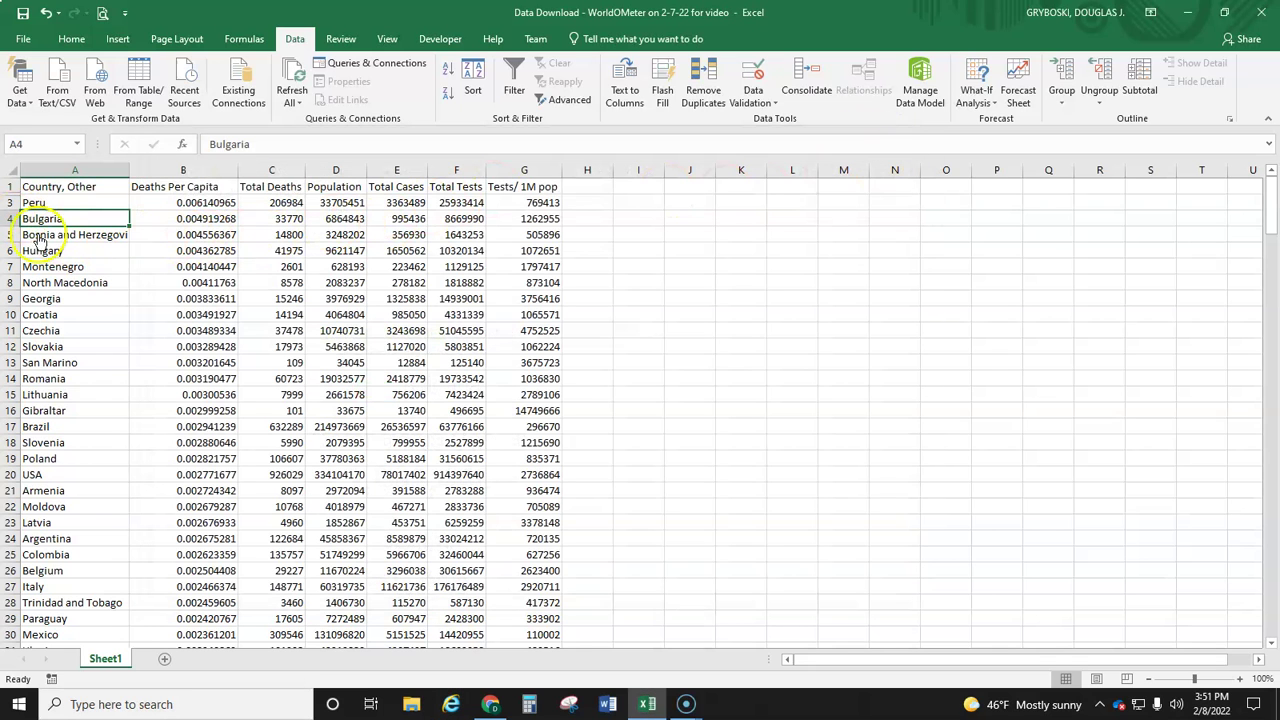
# Bold the whole USA row, row 20, so it stands out in the ranking.
pyautogui.click(12, 218)
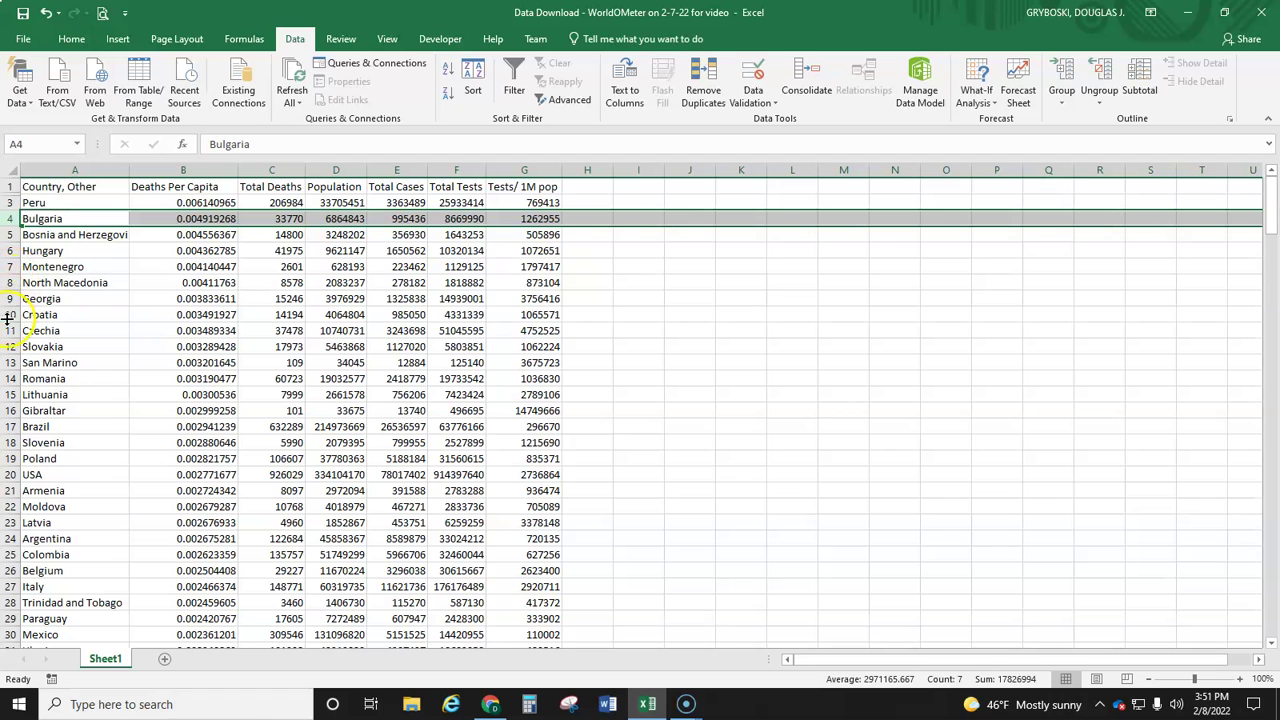
pyautogui.scroll(-3, 12, 350)
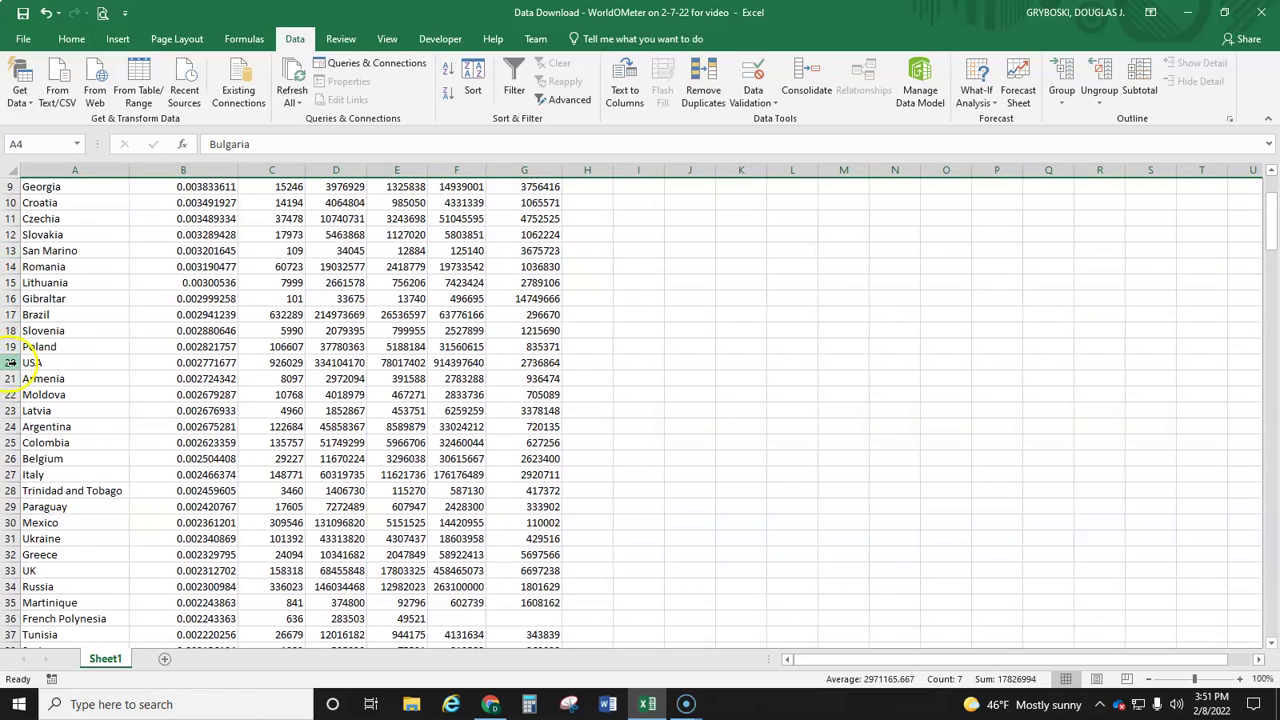
pyautogui.click(10, 362)
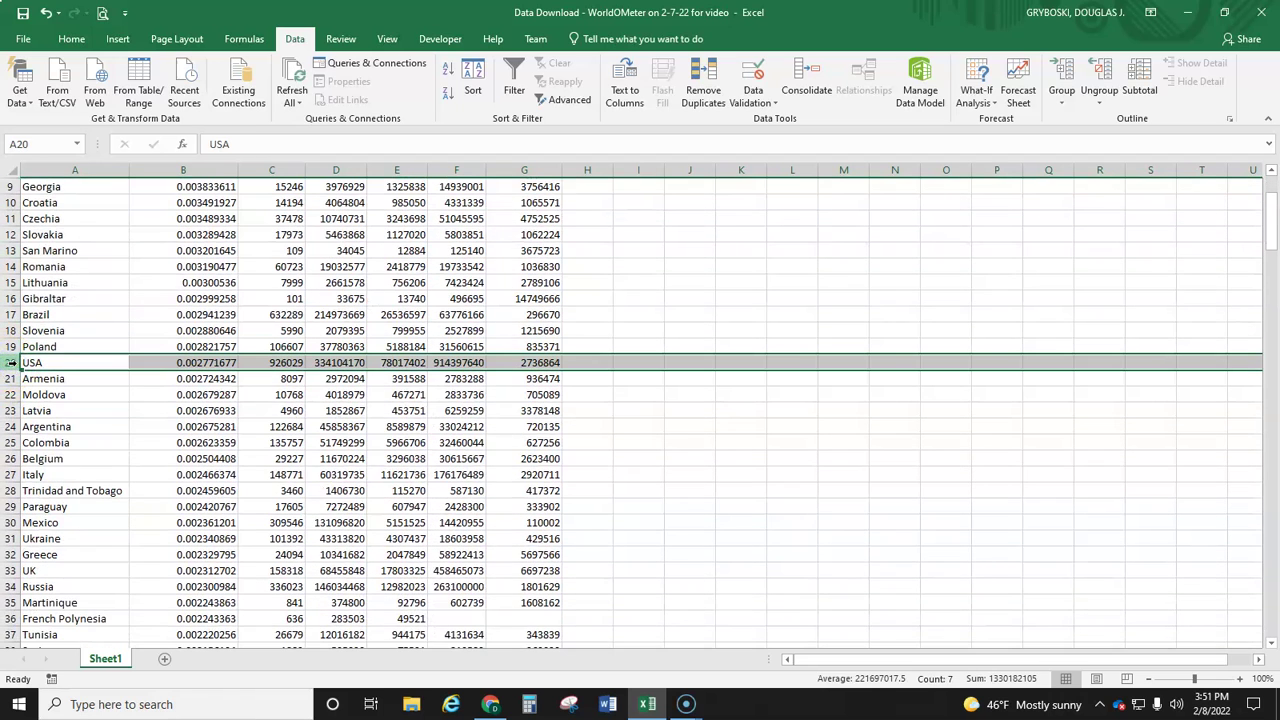
pyautogui.click(71, 40)
pyautogui.click(138, 93)
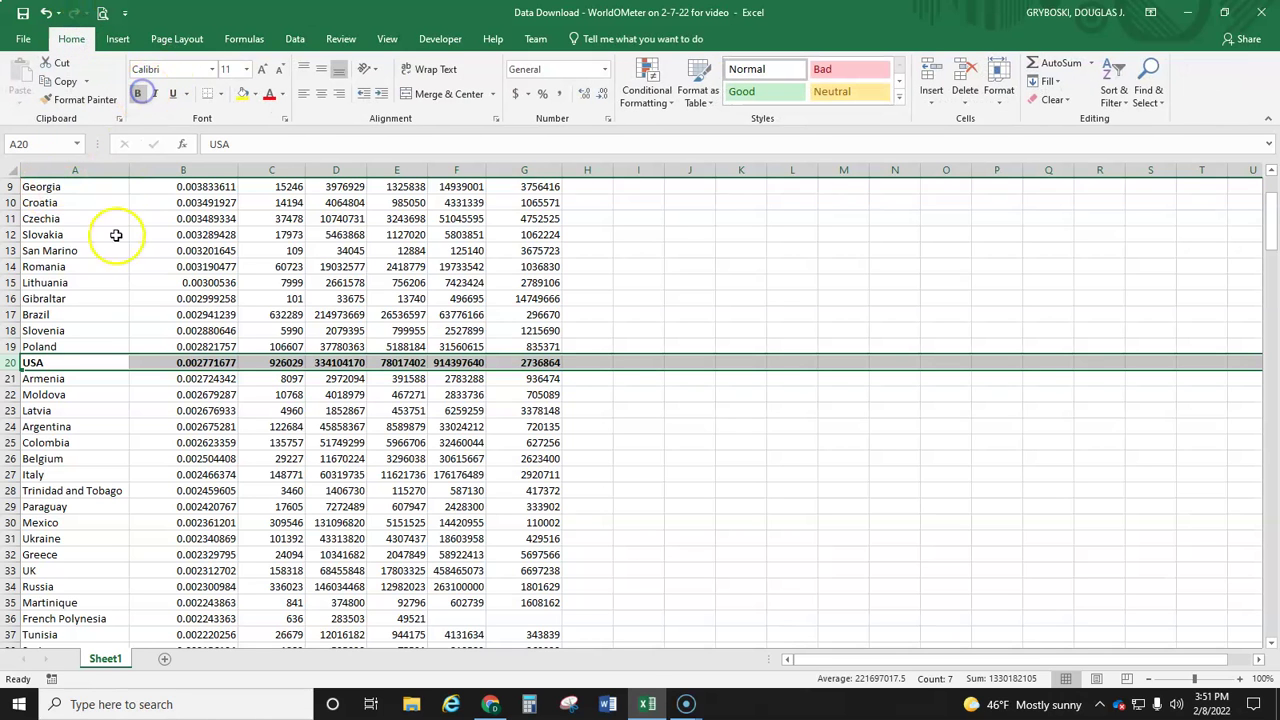
# Insert a blank column before the Country, Other column.
pyautogui.scroll(1, 104, 275)
pyautogui.scroll(2, 104, 275)
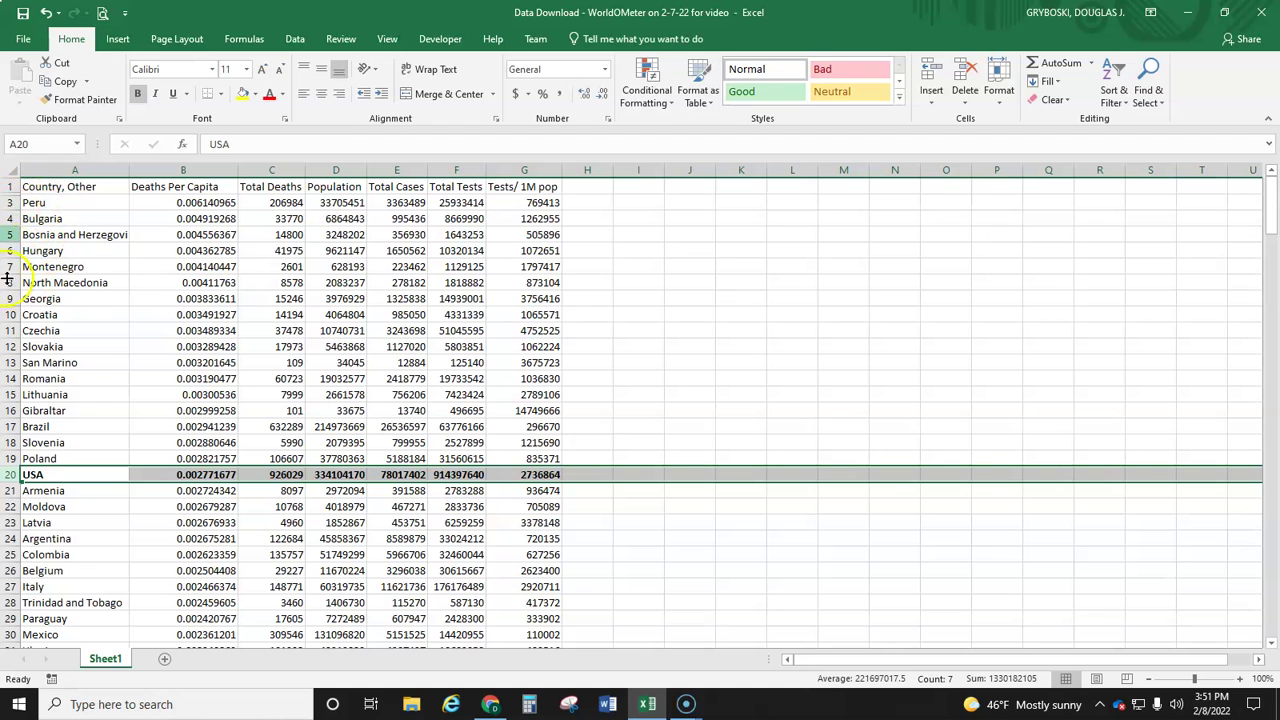
pyautogui.click(54, 170)
pyautogui.rightClick(54, 170)
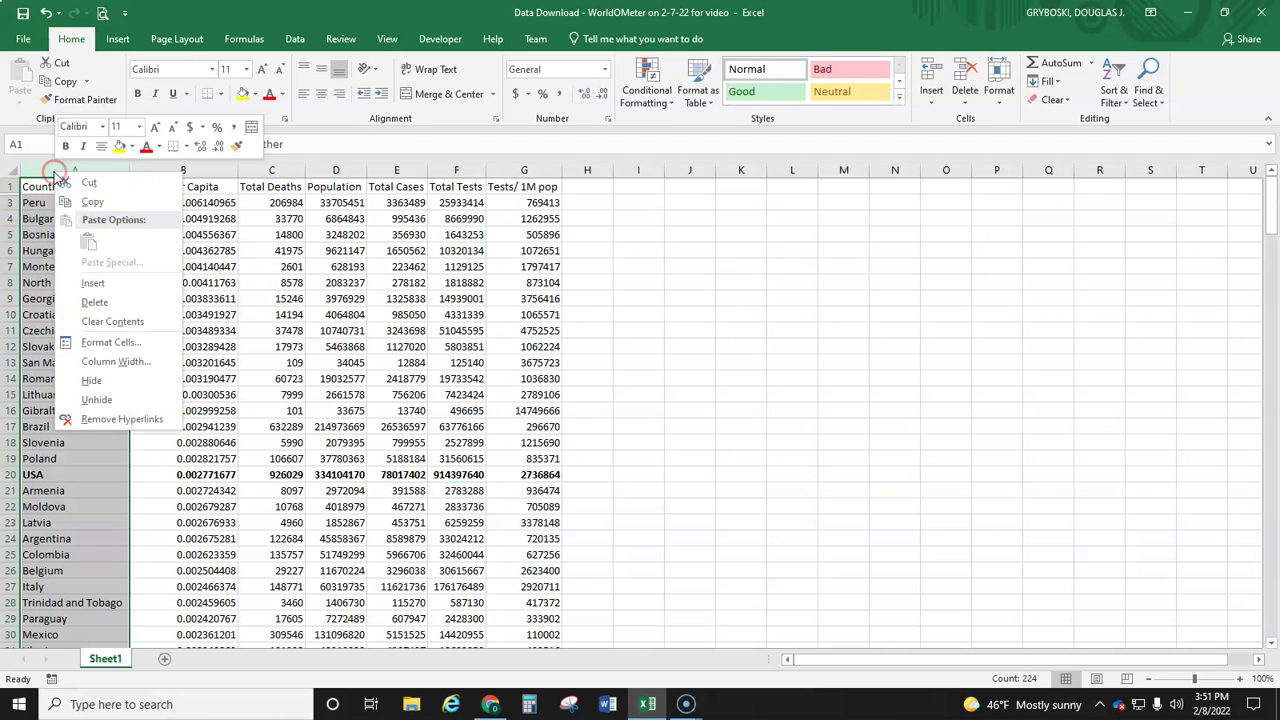
pyautogui.click(92, 283)
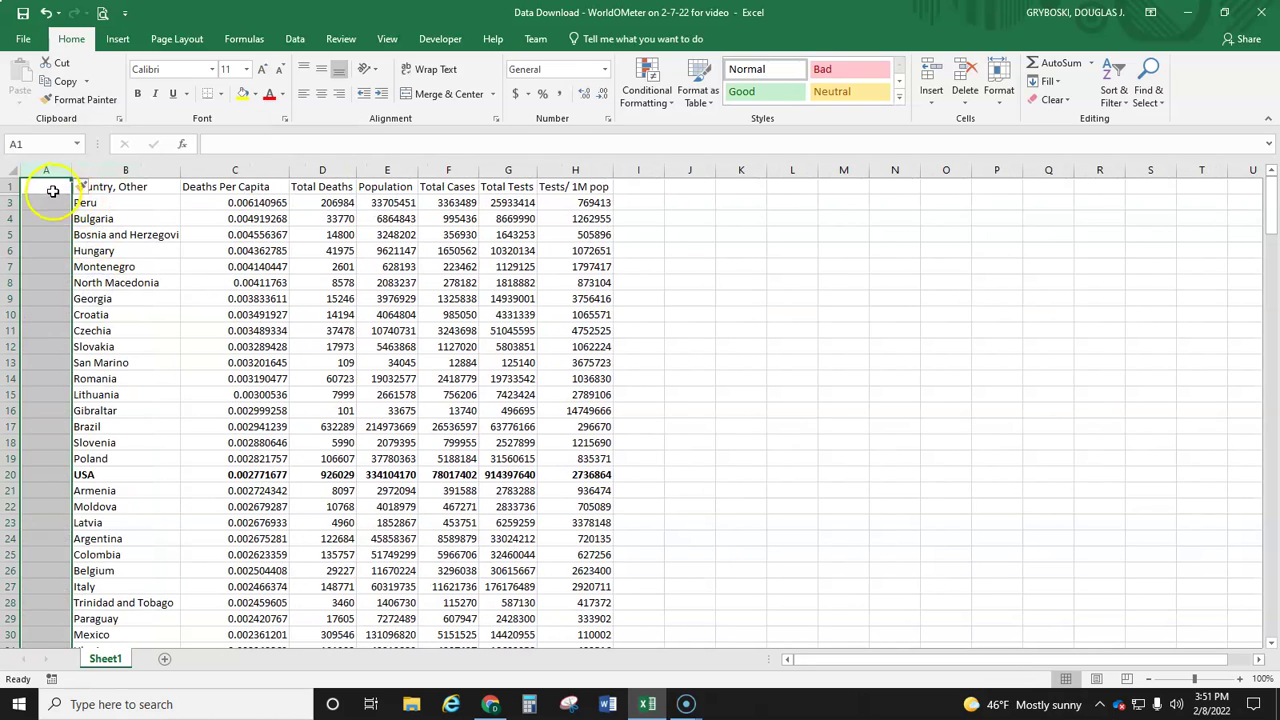
# Enter the ranks 1 for Peru in A3 and 2 for Bulgaria in A4.
pyautogui.click(50, 201)
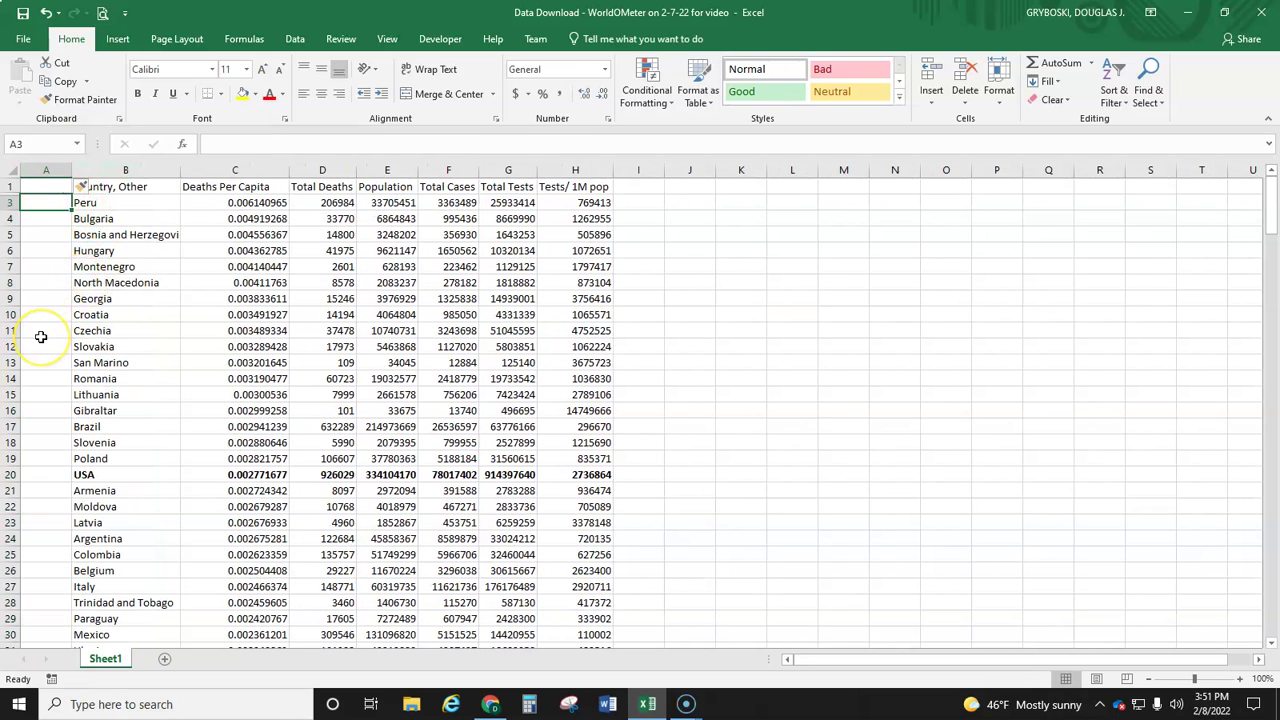
pyautogui.write('1')
pyautogui.press('Return')
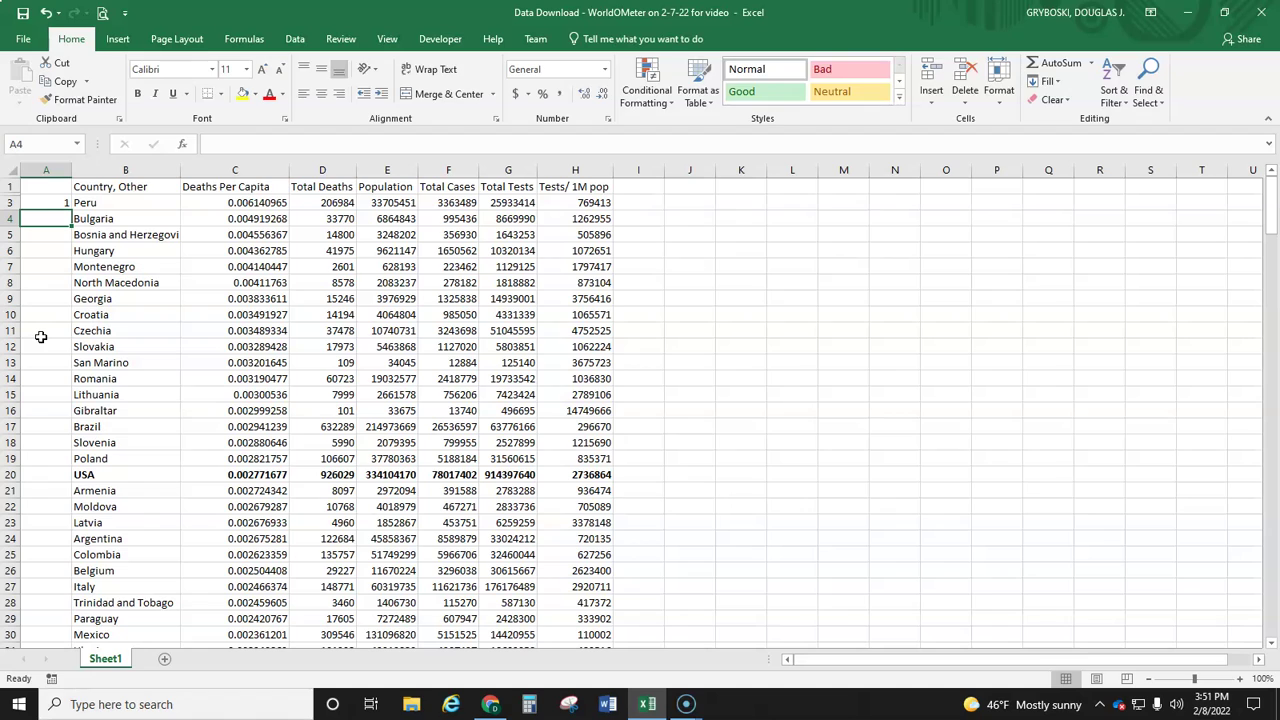
pyautogui.write('2')
pyautogui.press('Up')
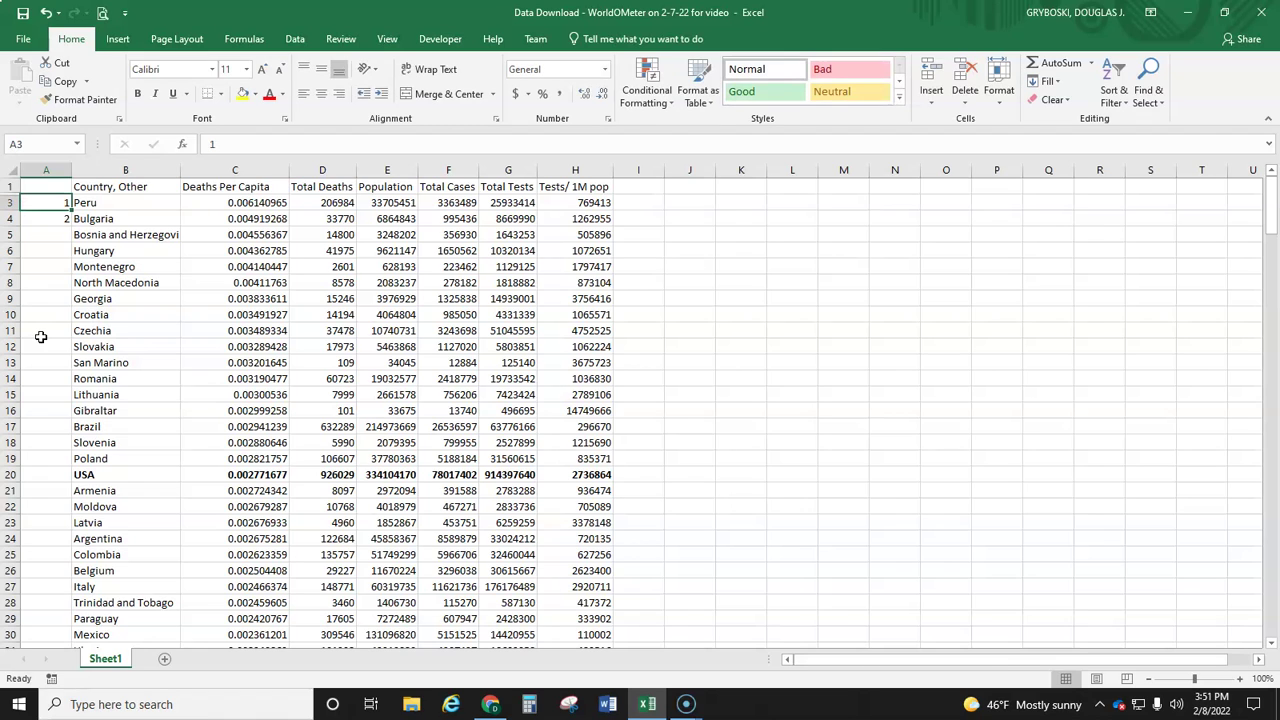
# Extend the rank numbering from A3:A4 down through Micronesia in A225, and return to the start of the sheet.
pyautogui.doubleClick(57, 201)
pyautogui.press('Escape')
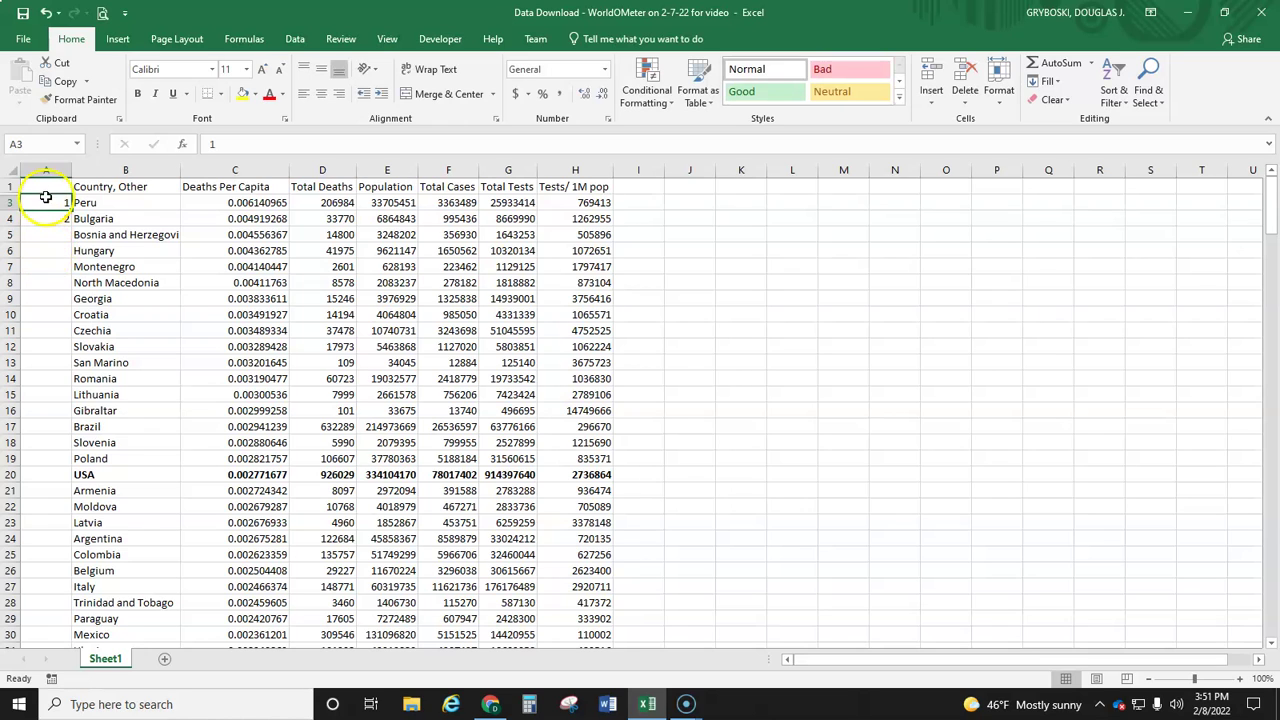
pyautogui.moveTo(48, 210); pyautogui.dragTo(40, 576)
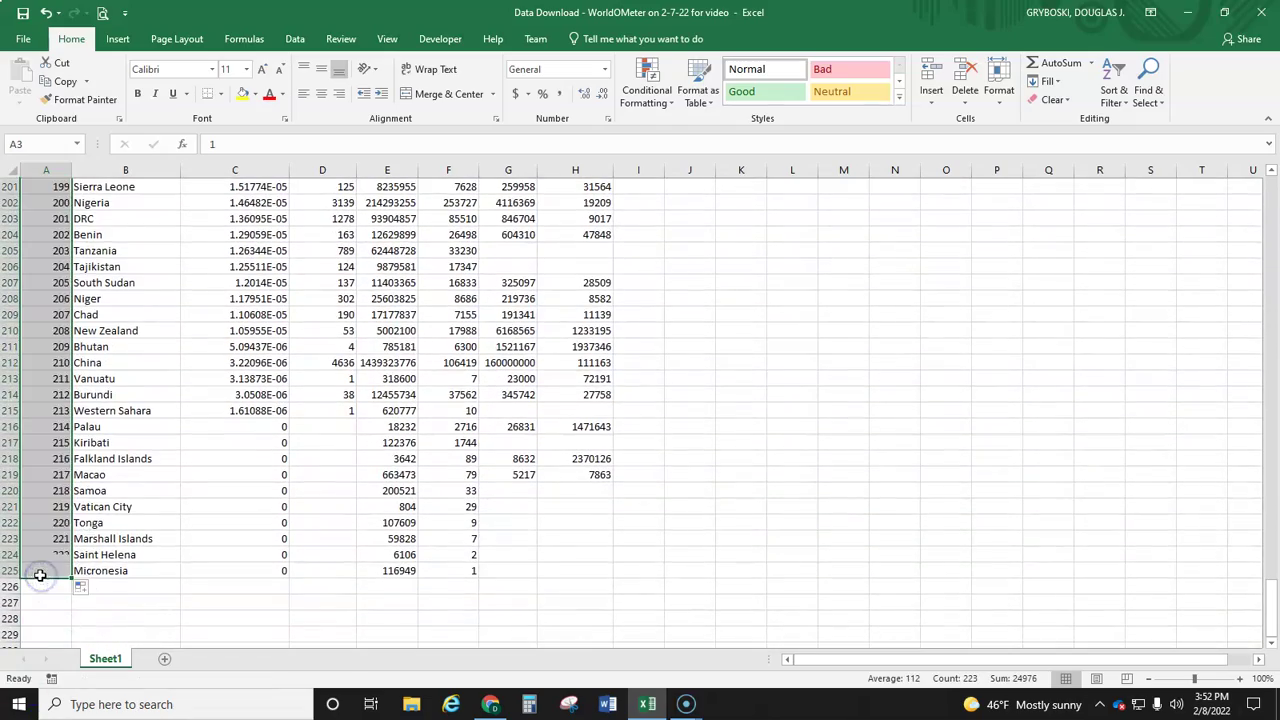
pyautogui.scroll(20, 40, 575)
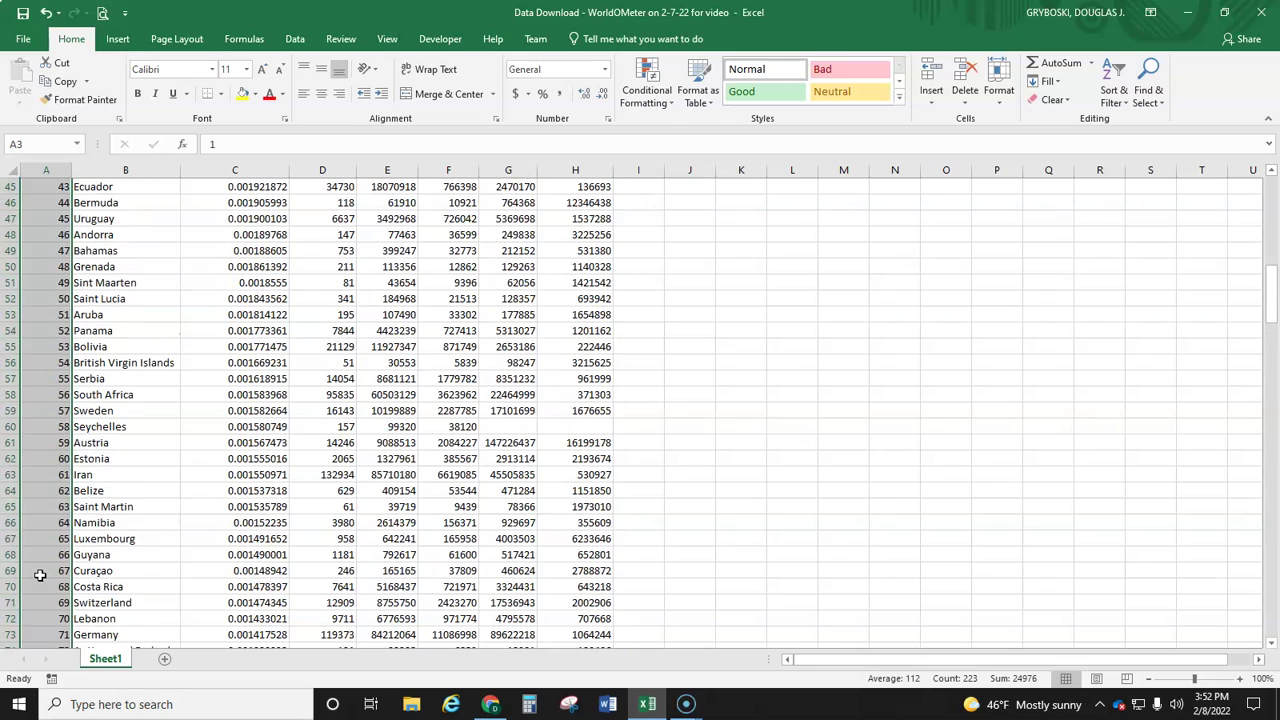
pyautogui.hotkey('ctrl', 'Home')
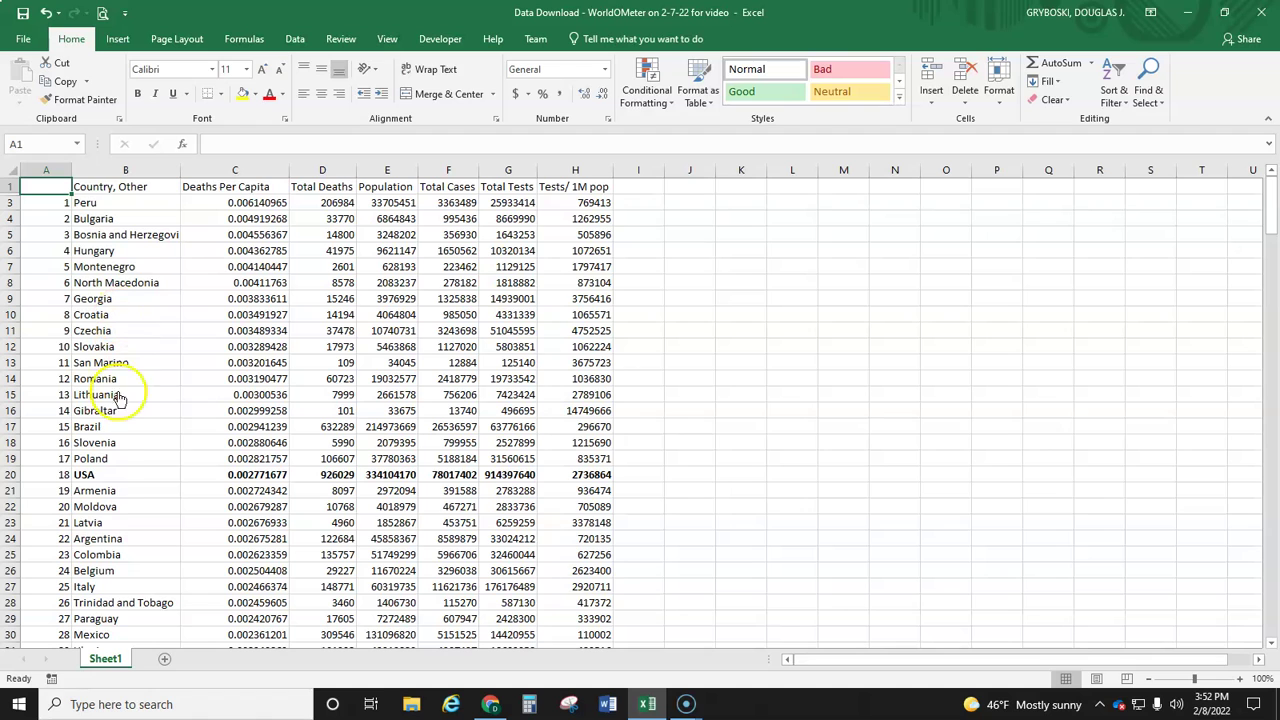
# Examine the USA's rank and deaths per capita, and the countries below it down to Sweden in row 59.
pyautogui.scroll(-1, 82, 478)
pyautogui.click(58, 428)
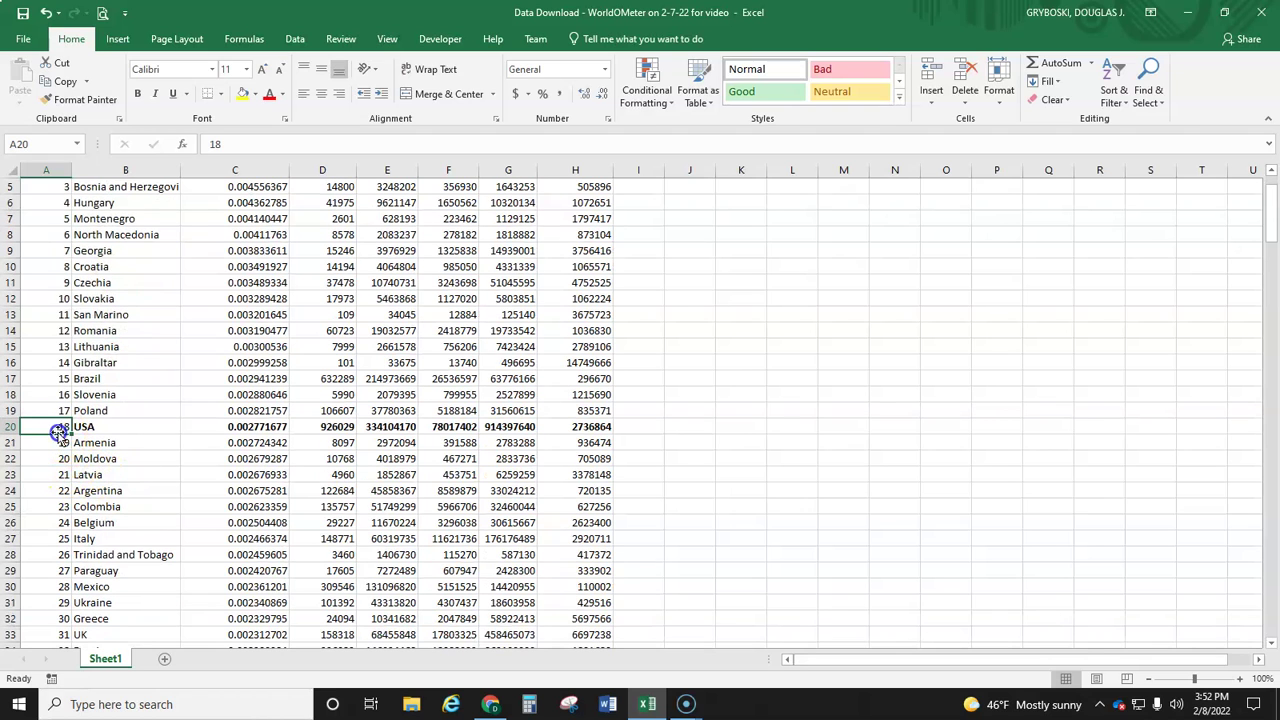
pyautogui.click(252, 428)
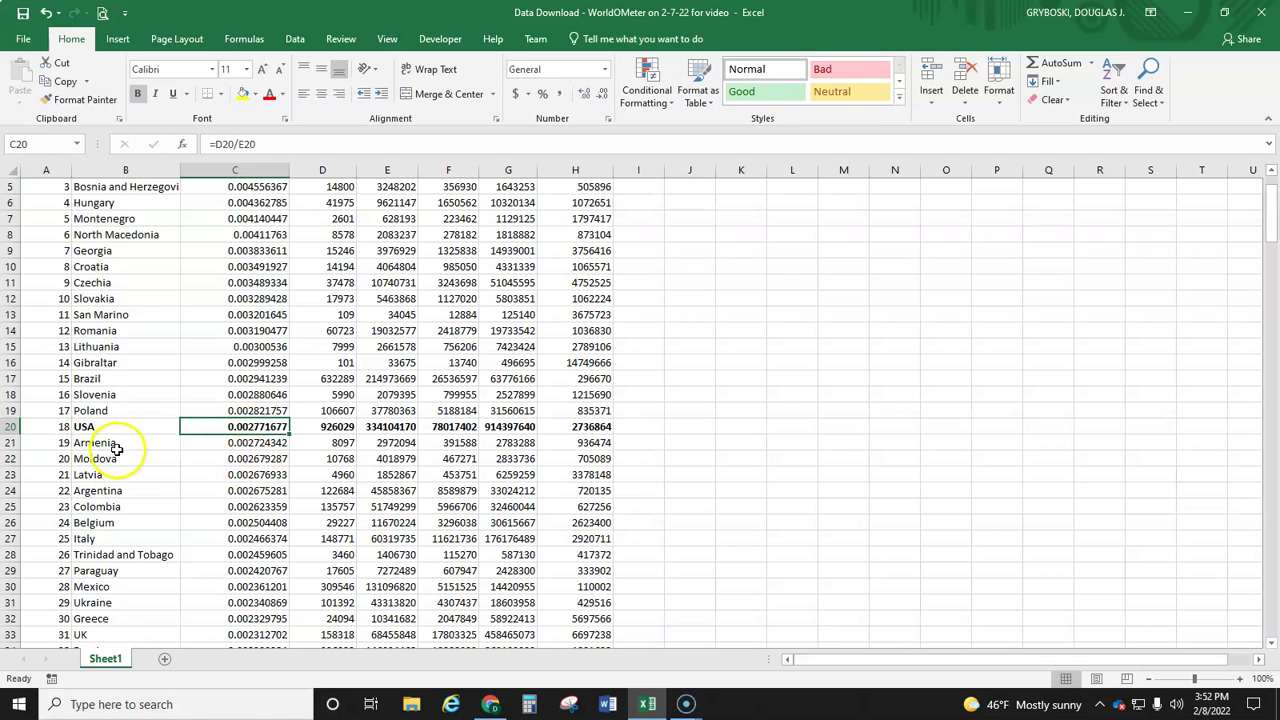
pyautogui.scroll(-4, 104, 465)
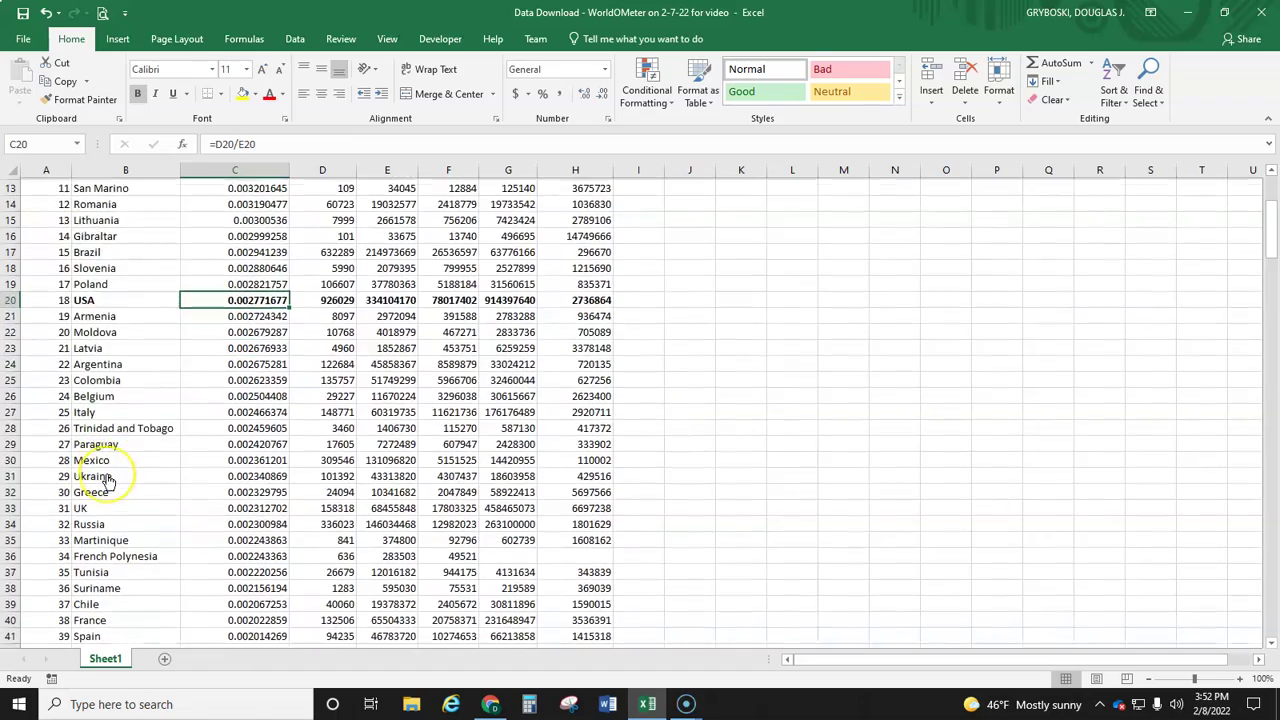
pyautogui.scroll(-2, 108, 480)
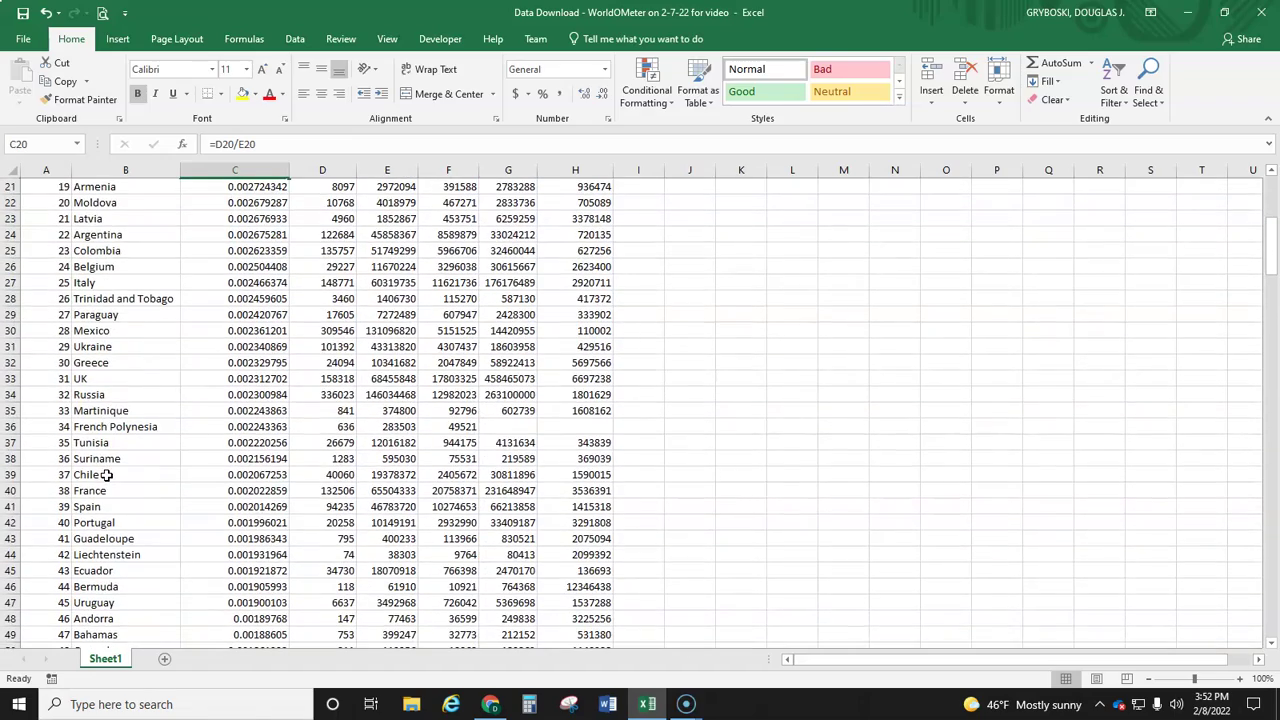
pyautogui.scroll(-1, 106, 475)
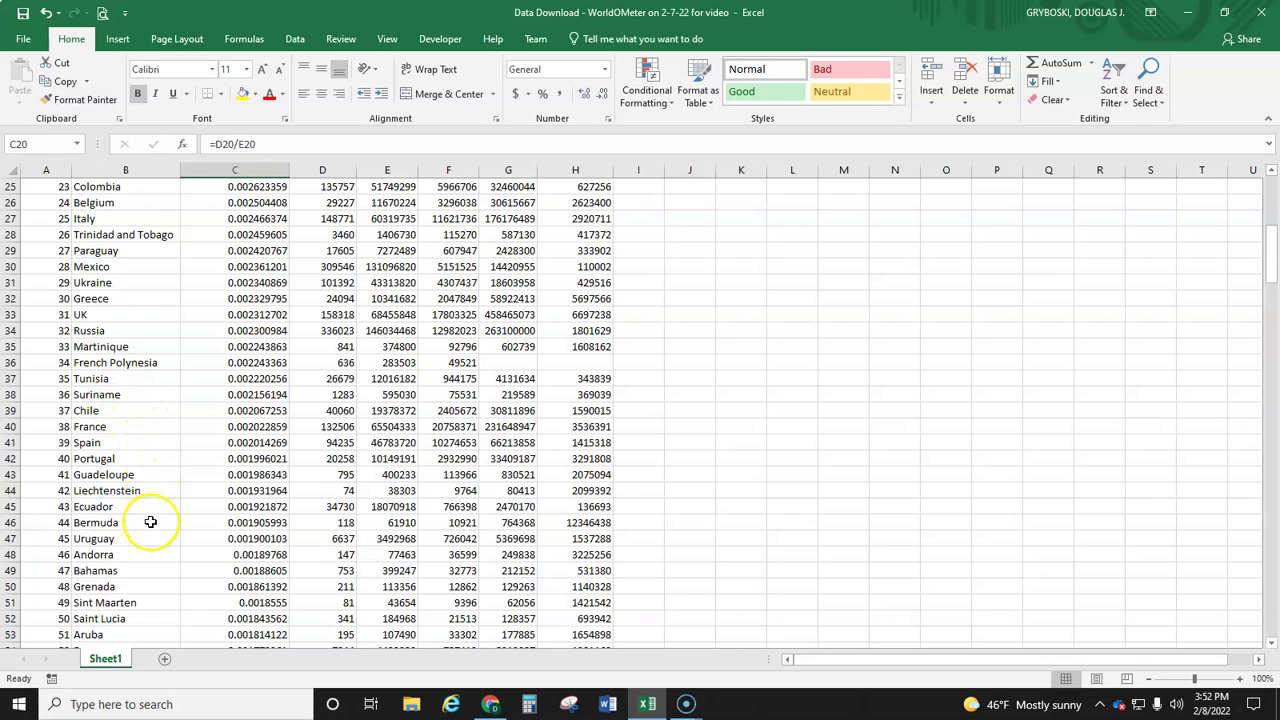
pyautogui.scroll(-5, 150, 521)
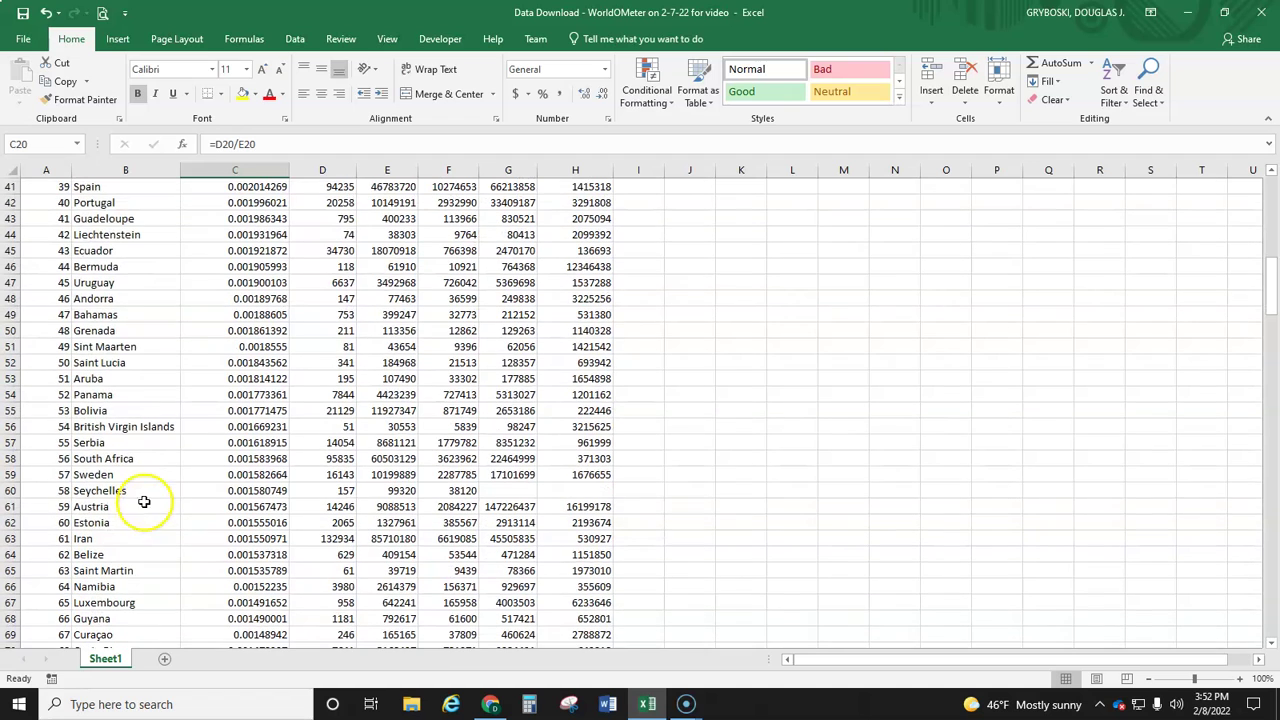
pyautogui.click(101, 477)
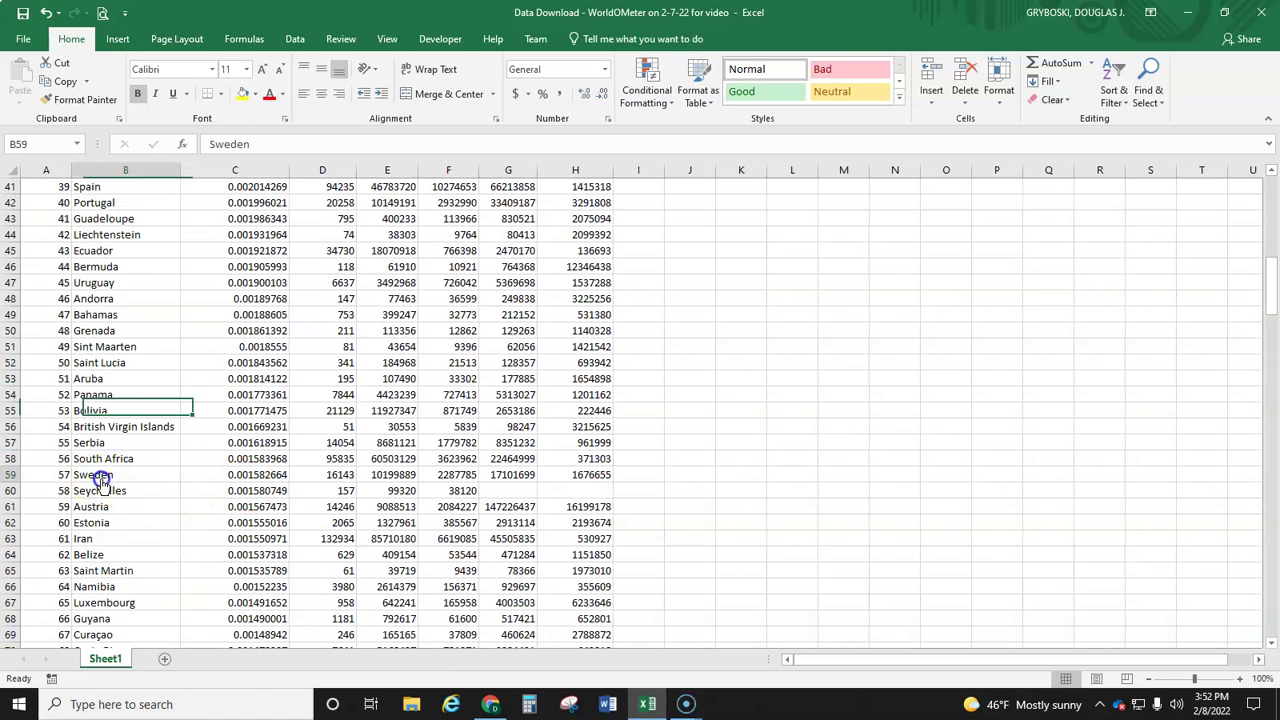
pyautogui.click(10, 474)
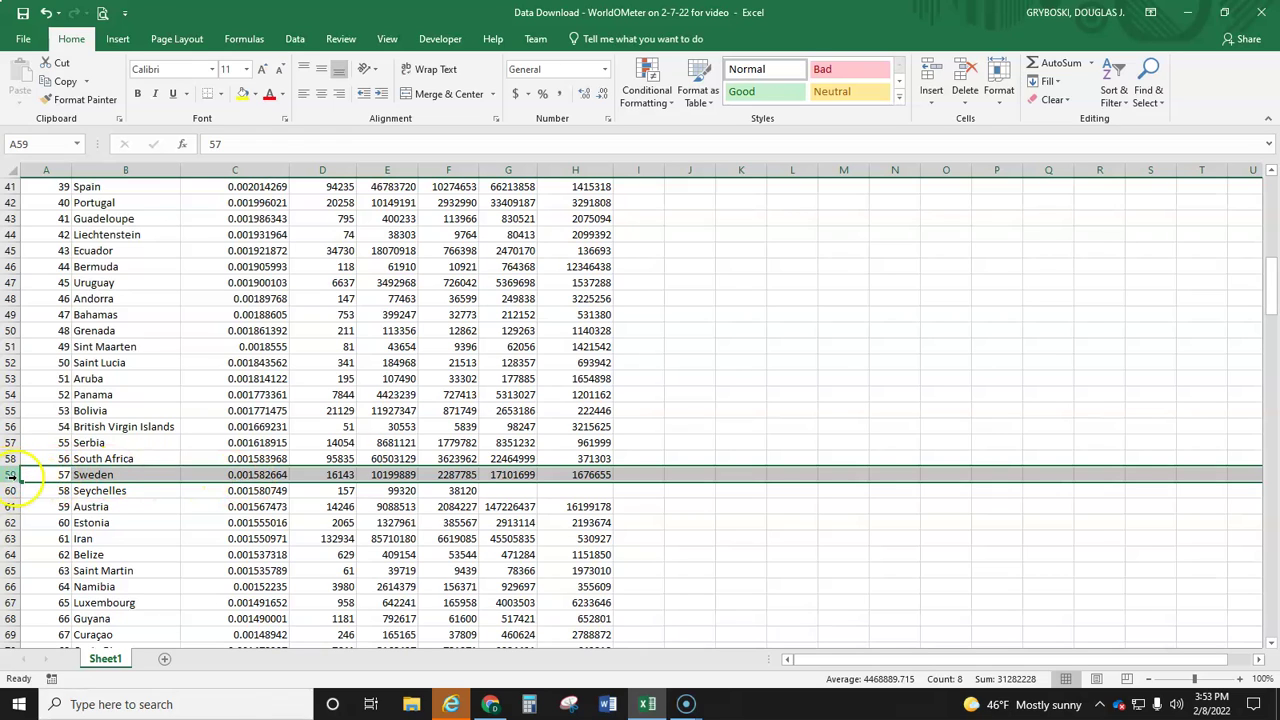
# Look through the countries ranked below Sweden past Canada, and return to the USA's deaths per capita in C20.
pyautogui.scroll(-5, 28, 488)
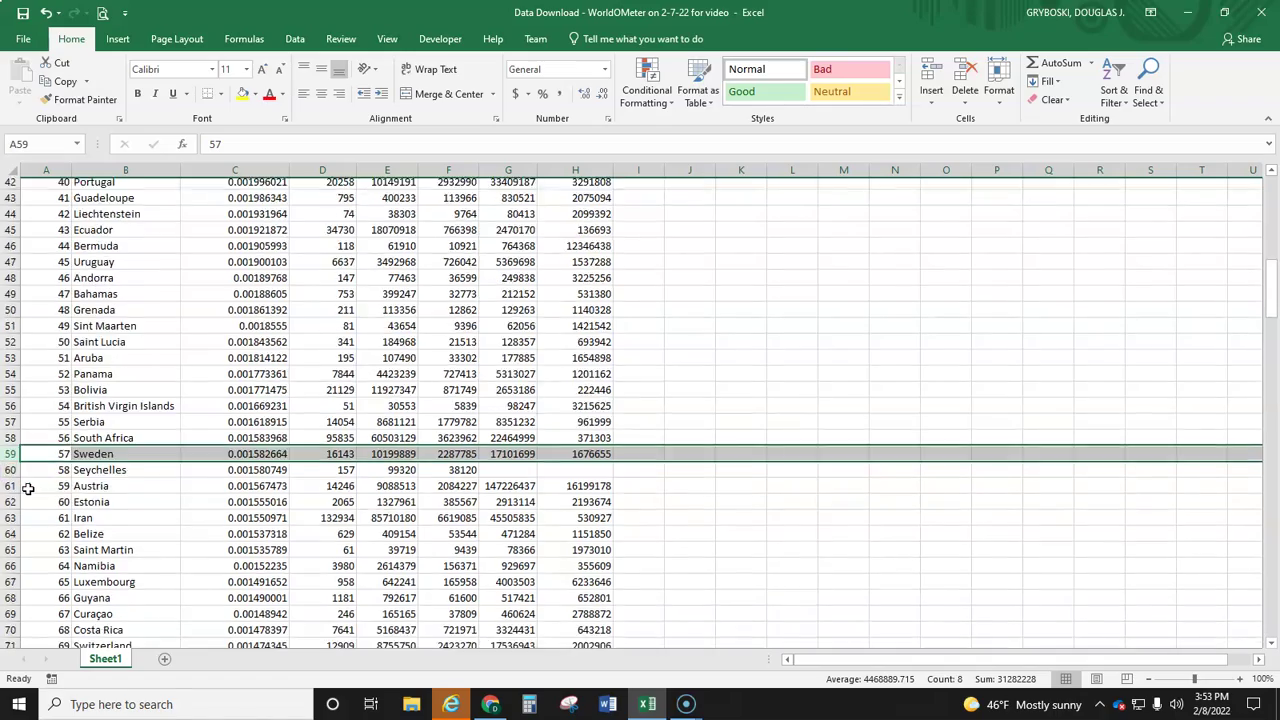
pyautogui.scroll(-4, 28, 488)
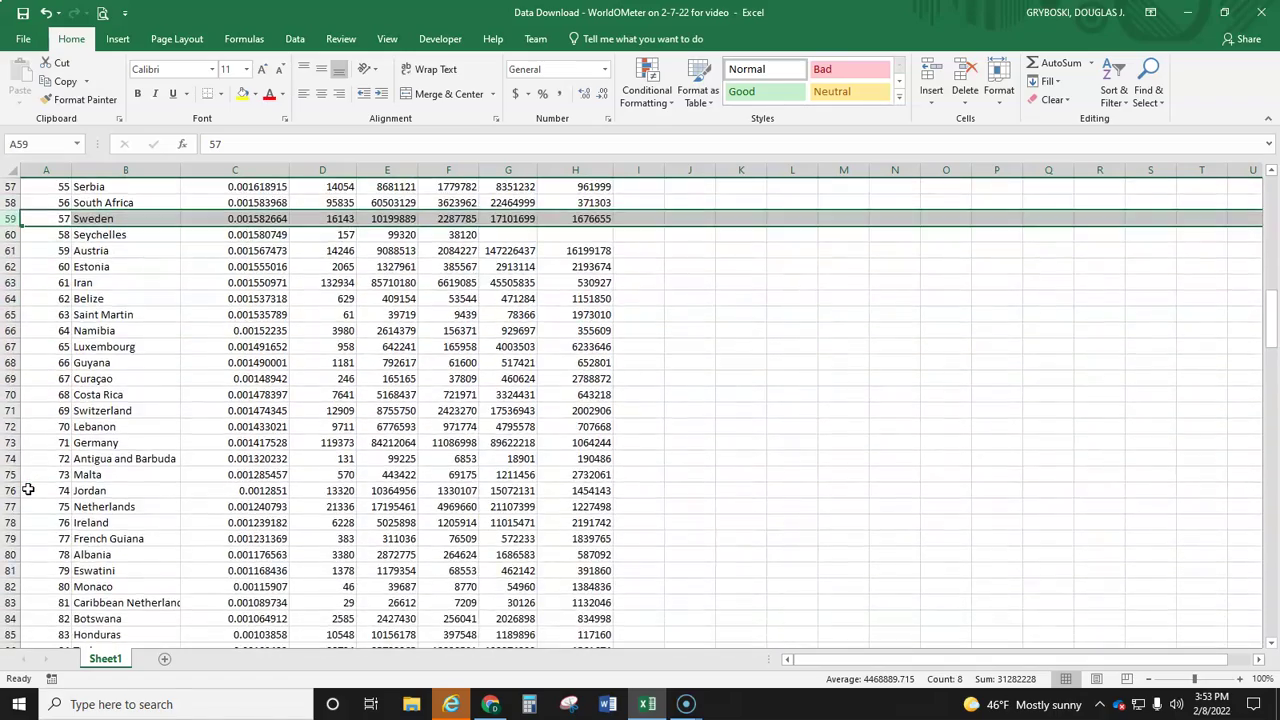
pyautogui.scroll(-2, 28, 488)
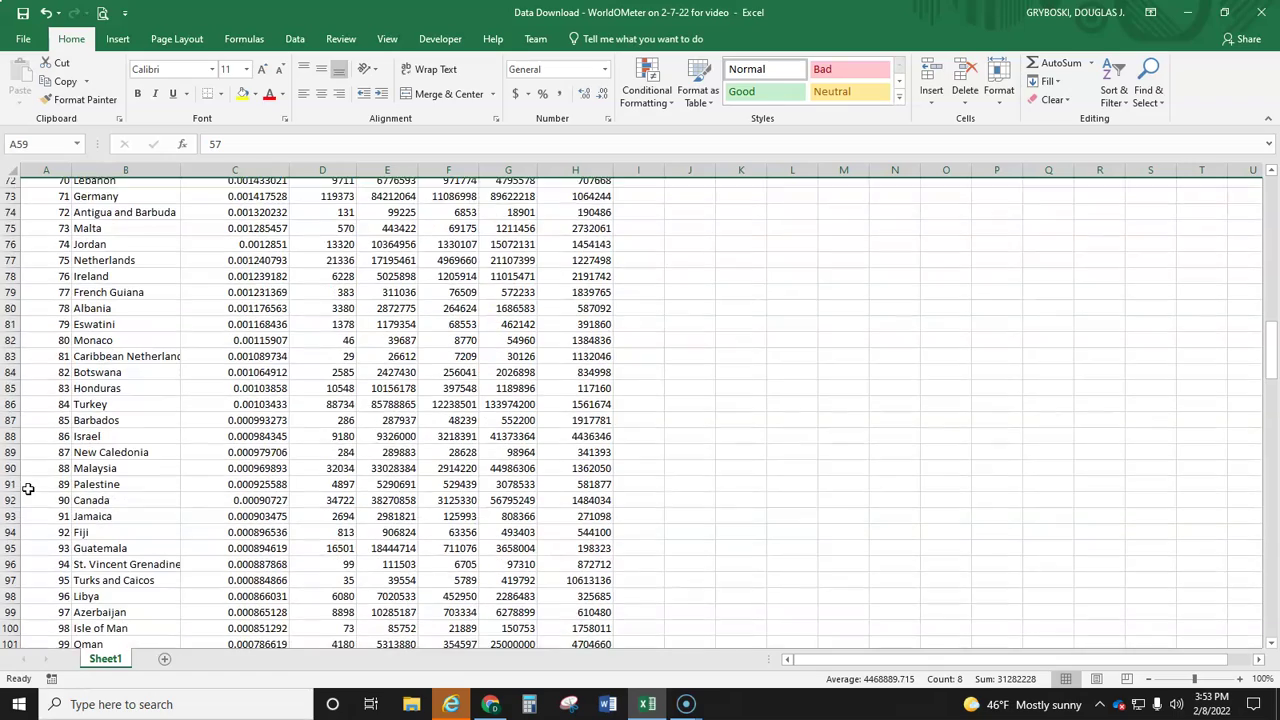
pyautogui.scroll(13, 34, 471)
pyautogui.scroll(10, 36, 467)
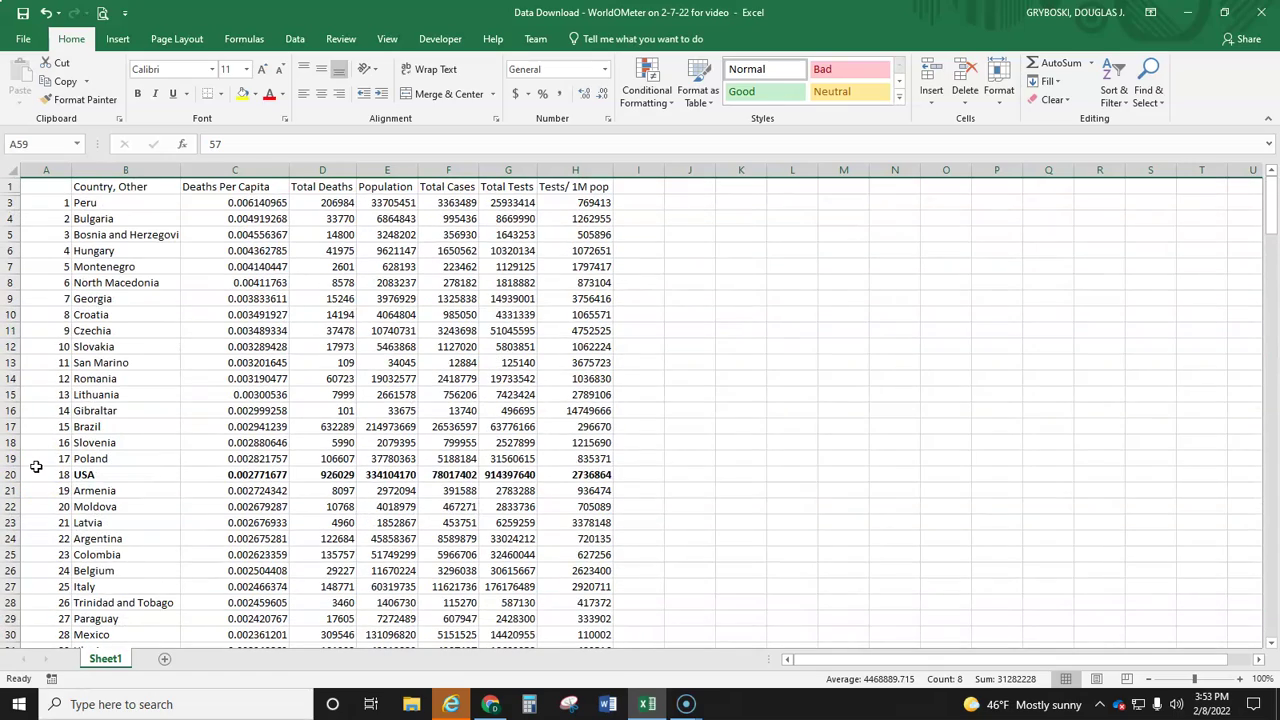
pyautogui.click(268, 477)
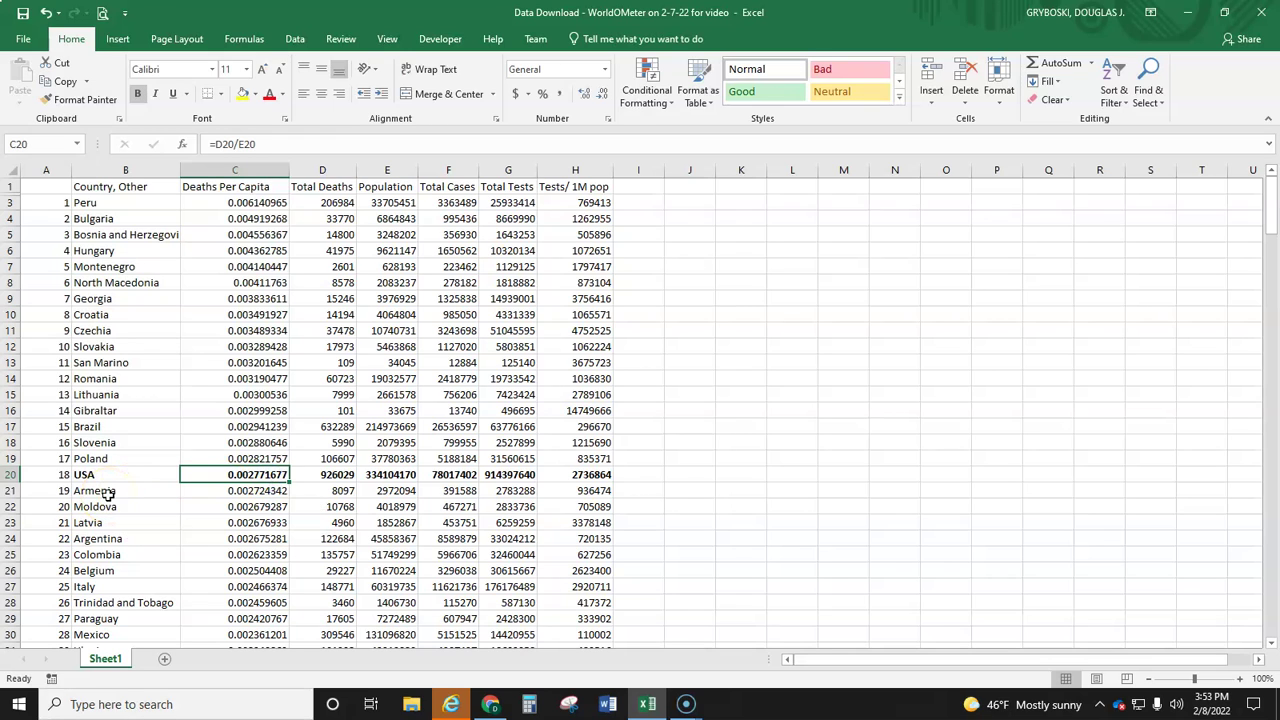
# Search the sheet for "china" and check China's deaths per capita cell, closing the search.
pyautogui.hotkey('ctrl', 'f')
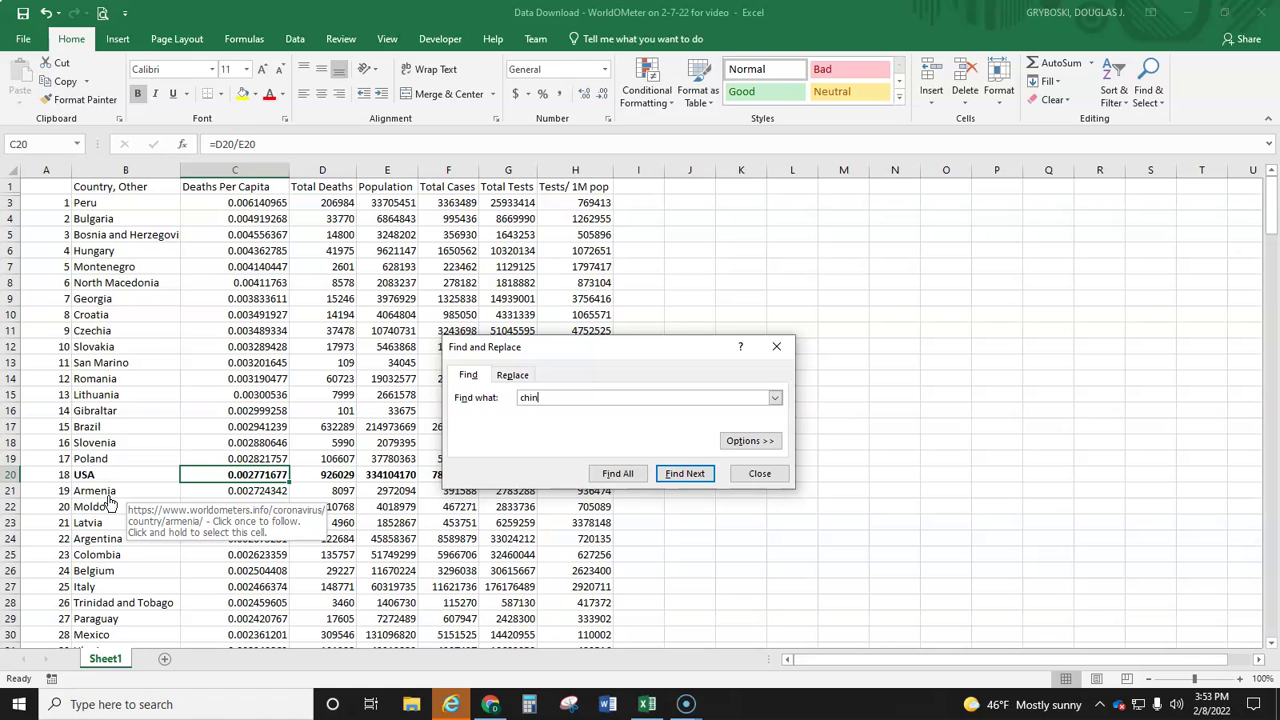
pyautogui.press('Return')
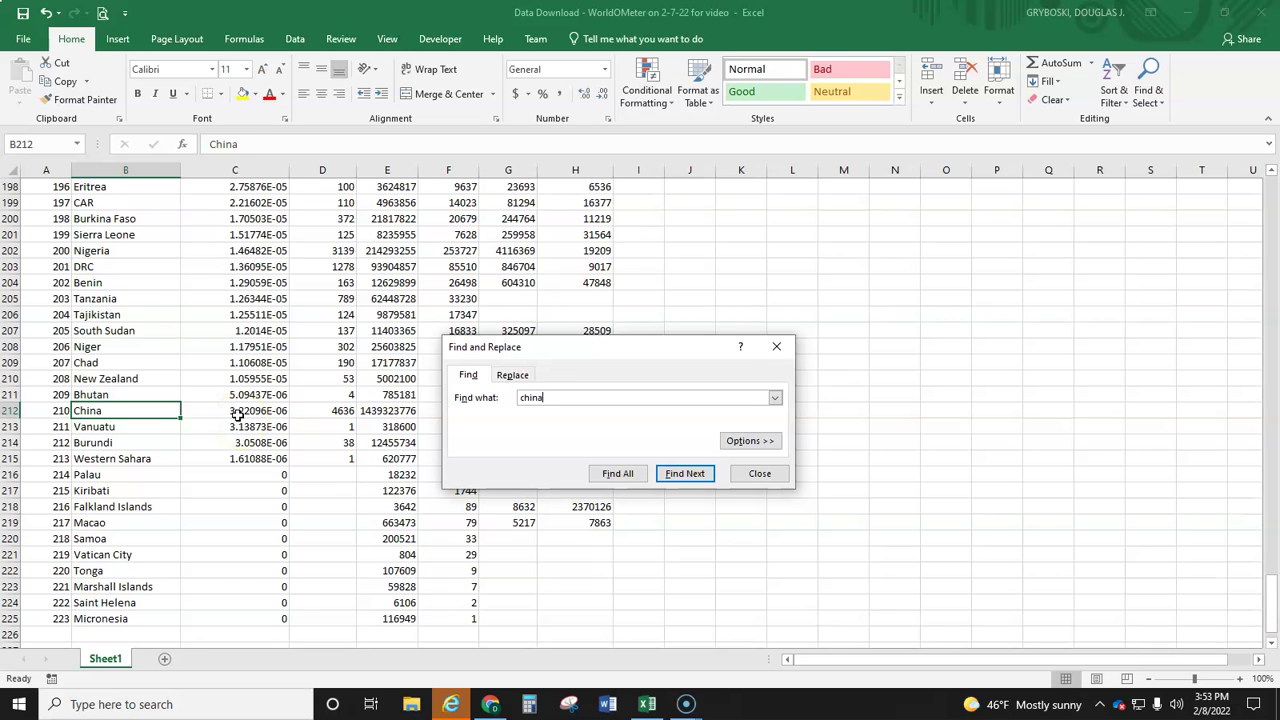
pyautogui.click(238, 412)
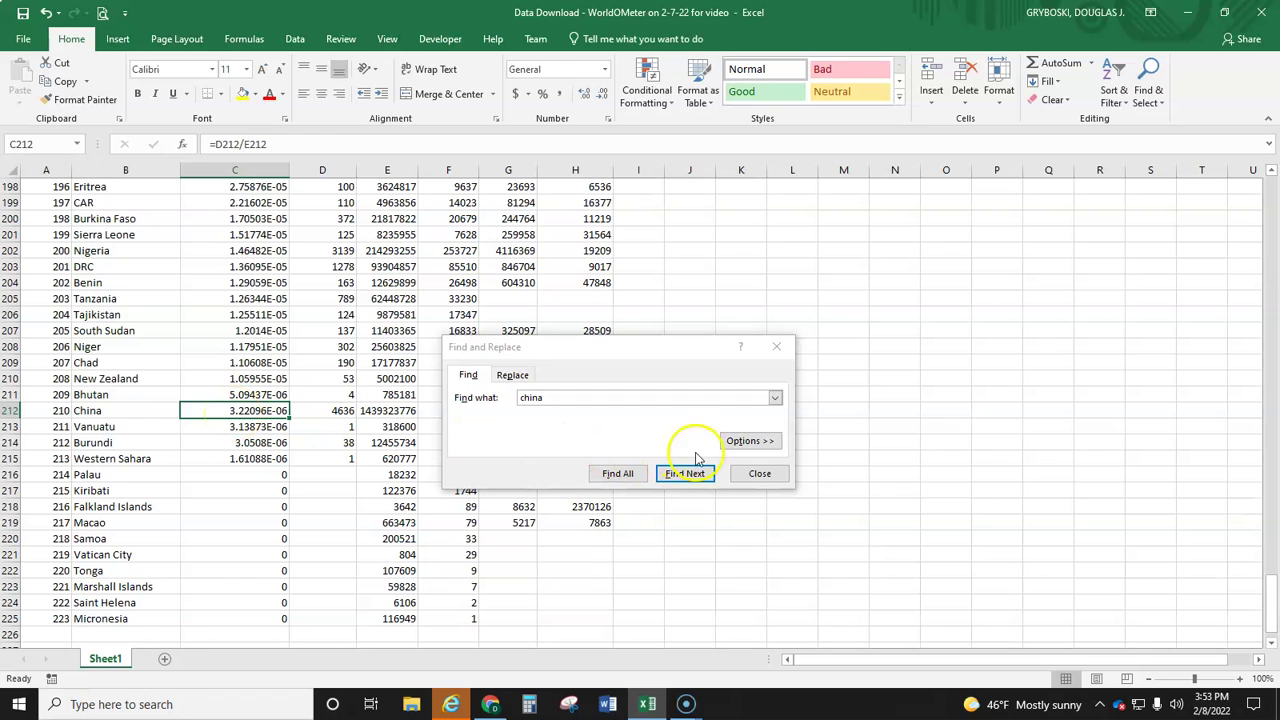
pyautogui.click(767, 478)
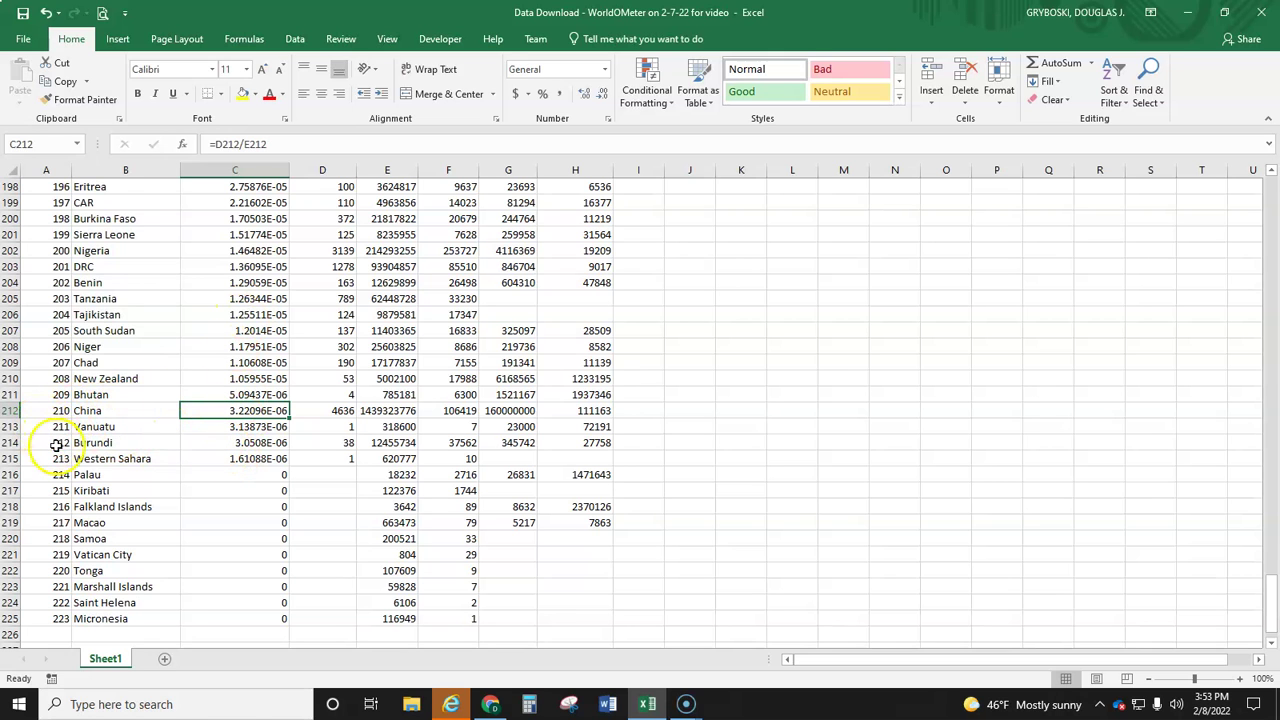
# Find Hong Kong in the ranking above China and select its whole row, closing all browser tabs that its link opens.
pyautogui.scroll(3, 57, 445)
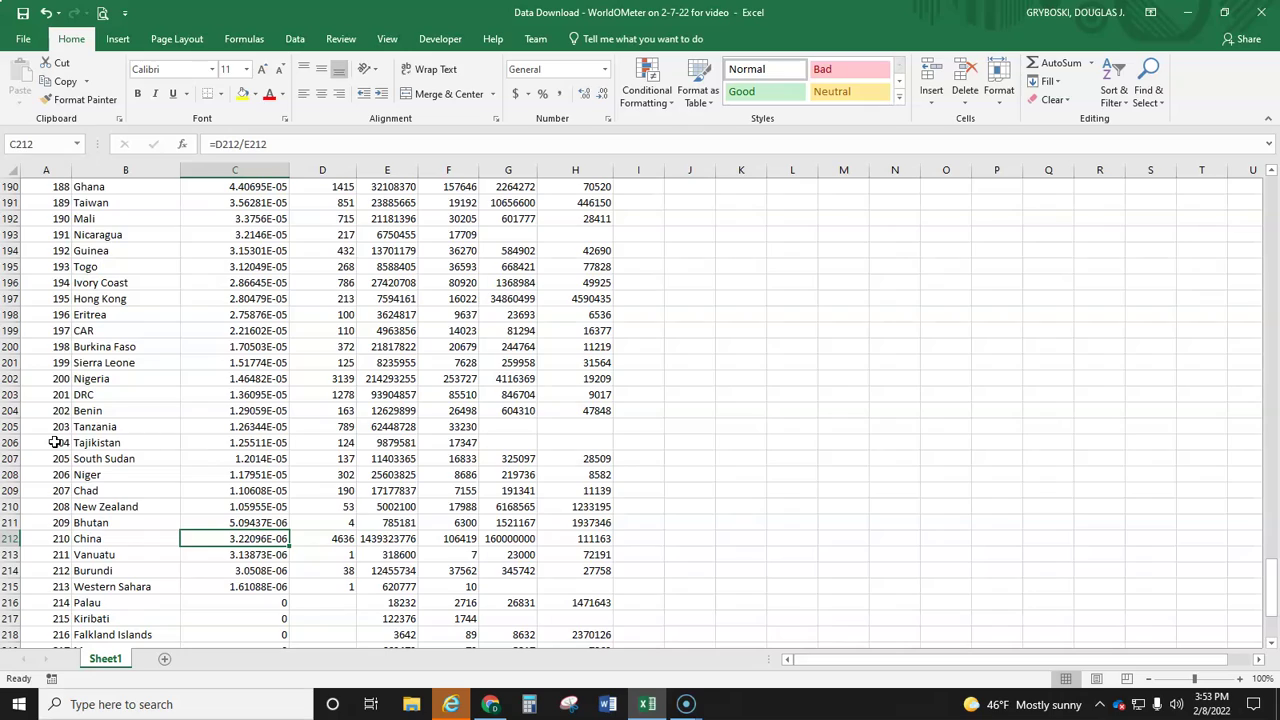
pyautogui.scroll(4, 57, 445)
pyautogui.scroll(-2, 51, 443)
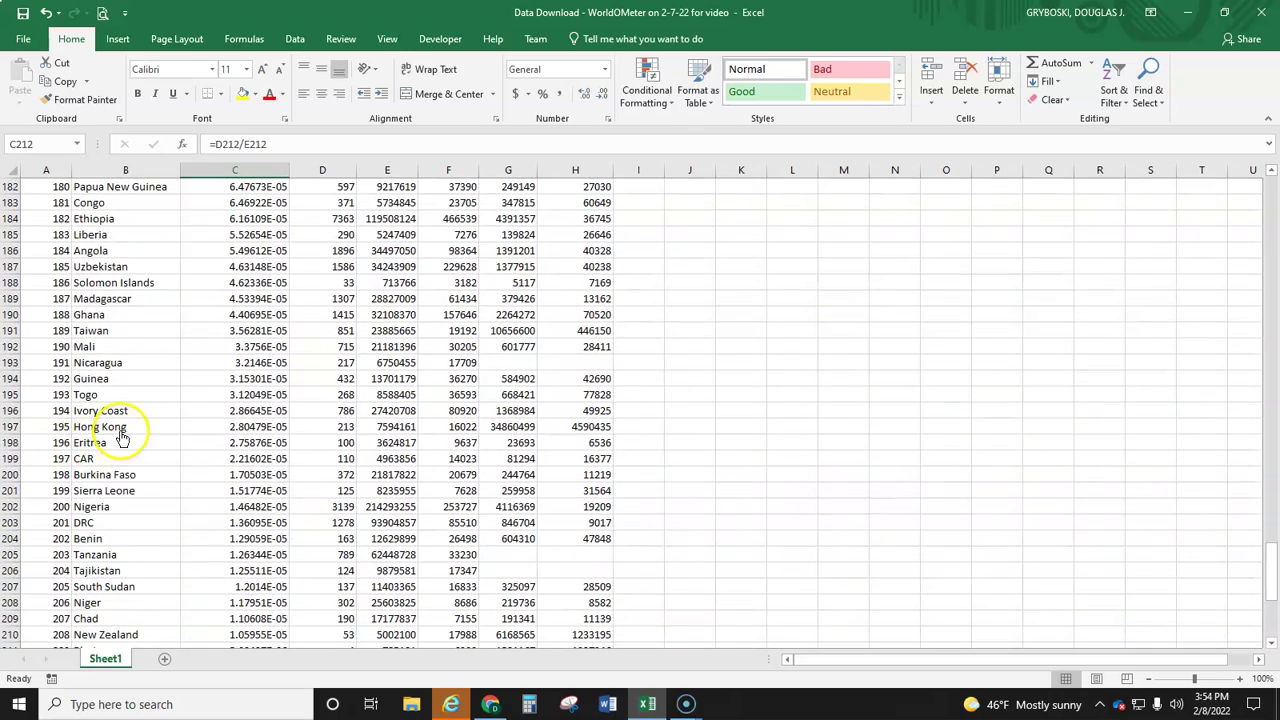
pyautogui.click(120, 432)
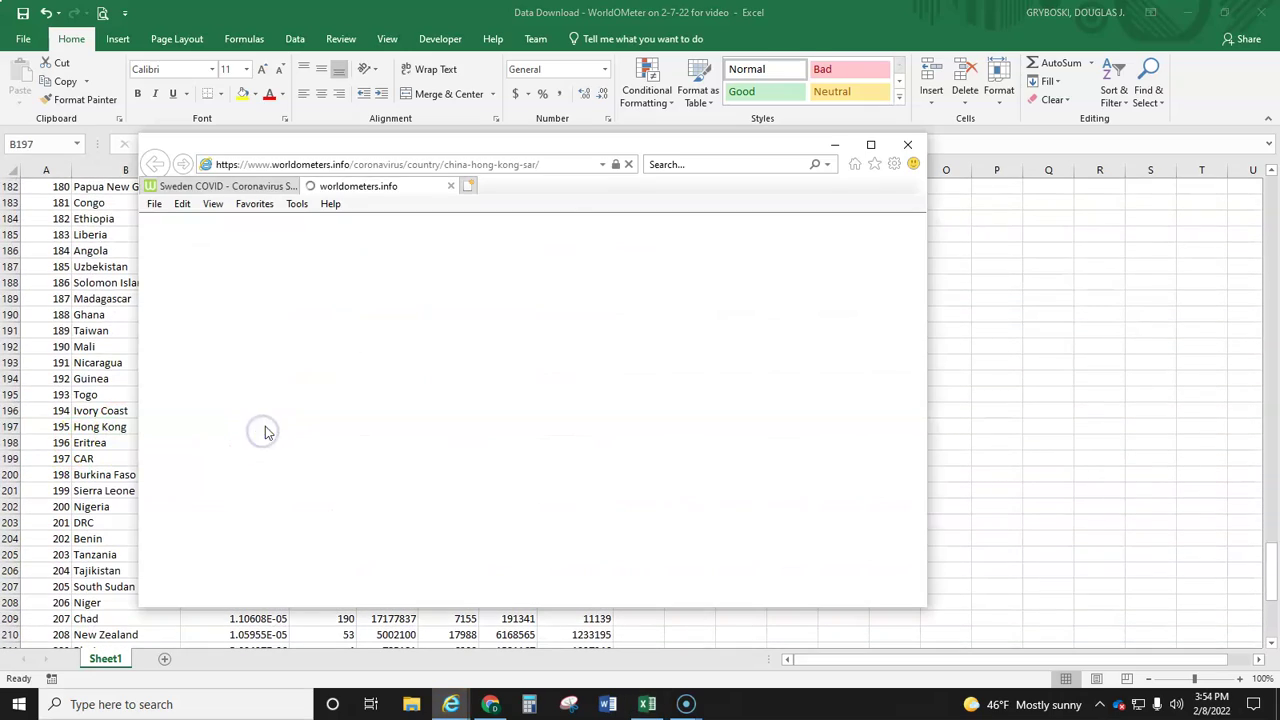
pyautogui.click(907, 144)
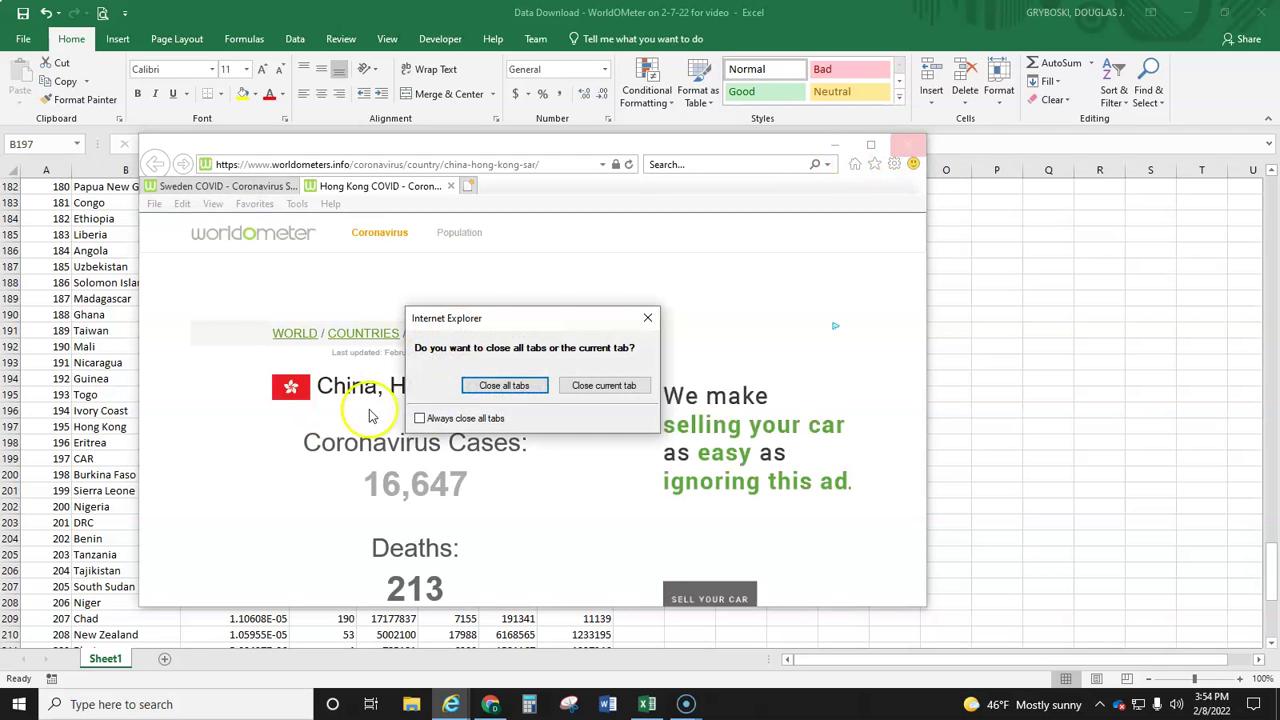
pyautogui.click(521, 388)
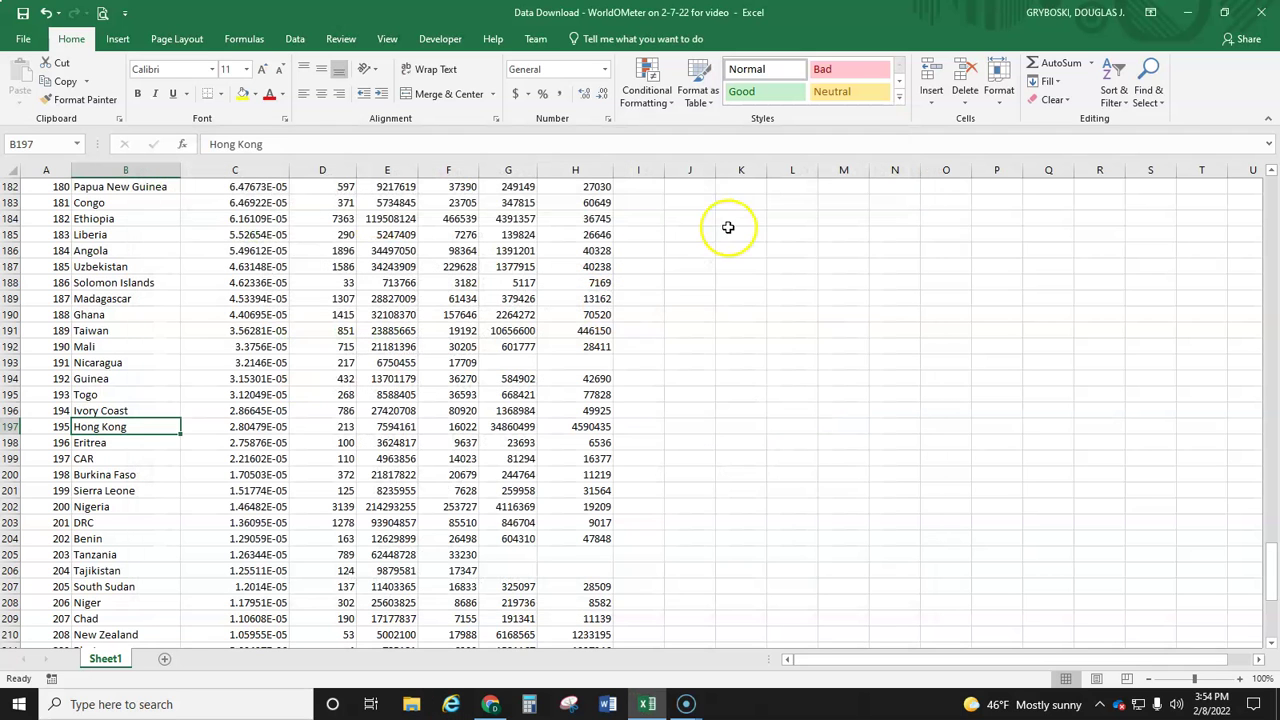
pyautogui.click(12, 426)
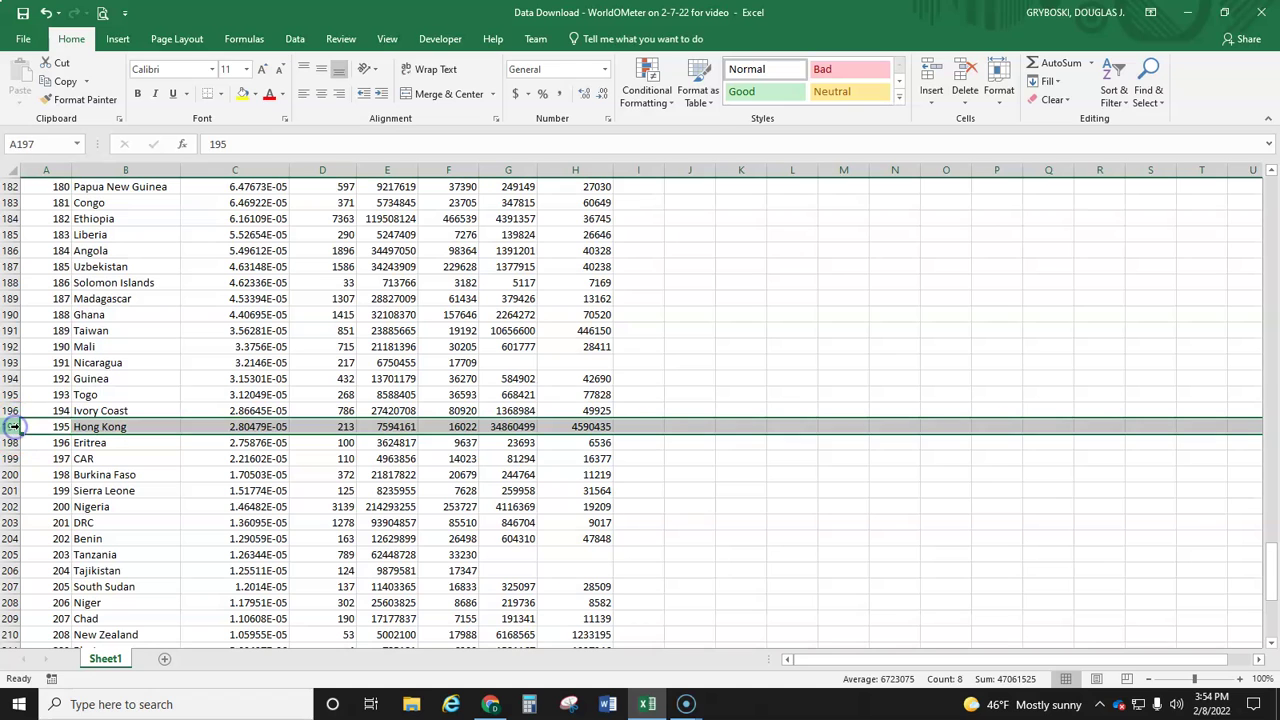
# Make the column headings in row 1 bold and center them horizontally.
pyautogui.hotkey('ctrl', 'Home')
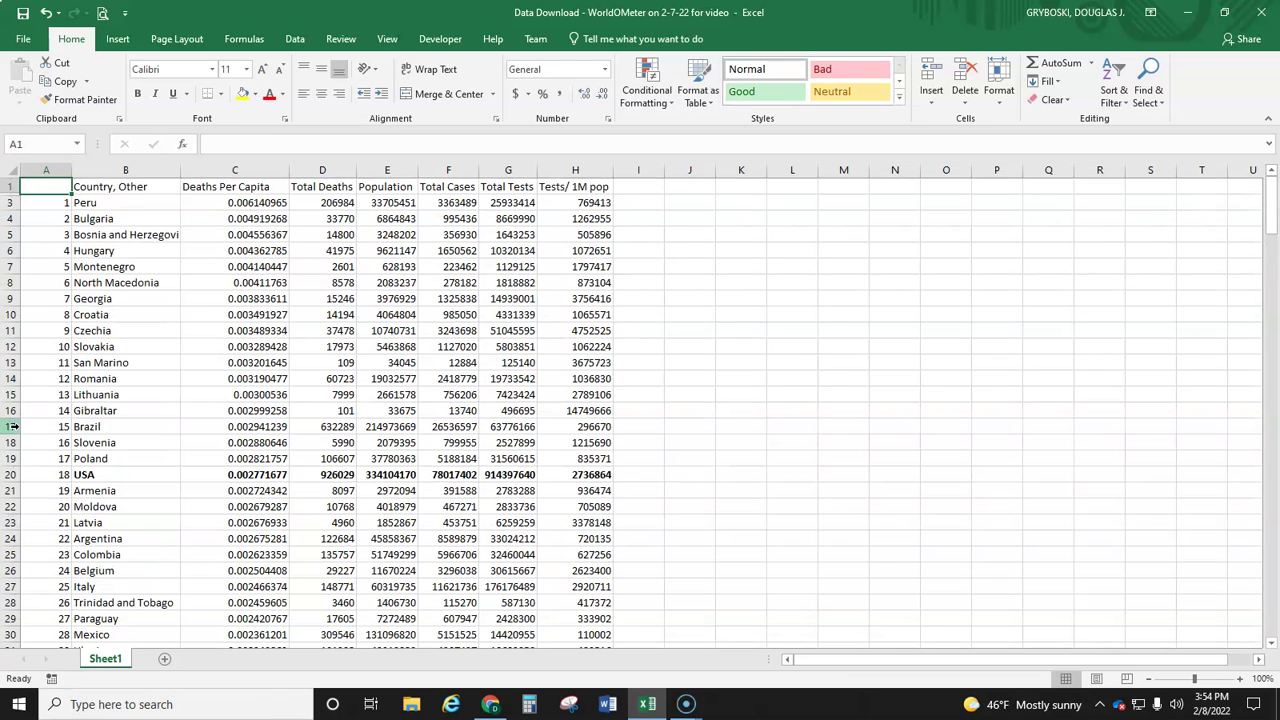
pyautogui.click(13, 186)
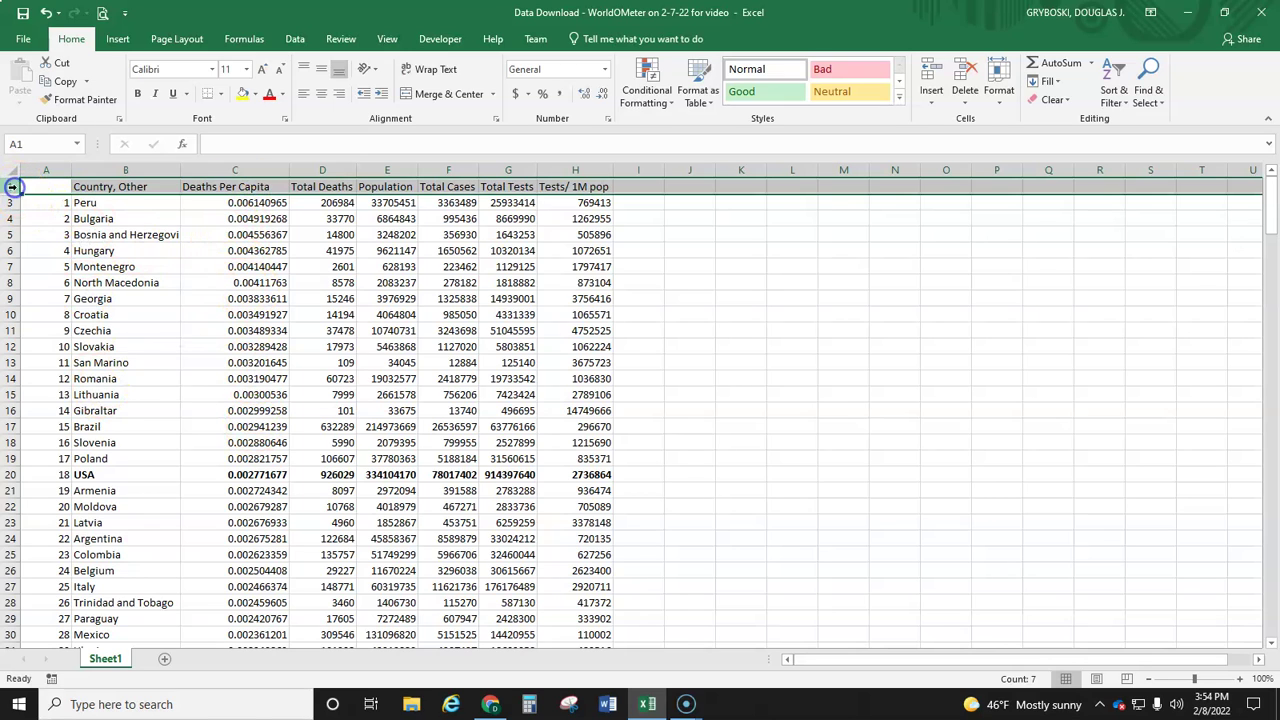
pyautogui.click(135, 97)
pyautogui.click(145, 203)
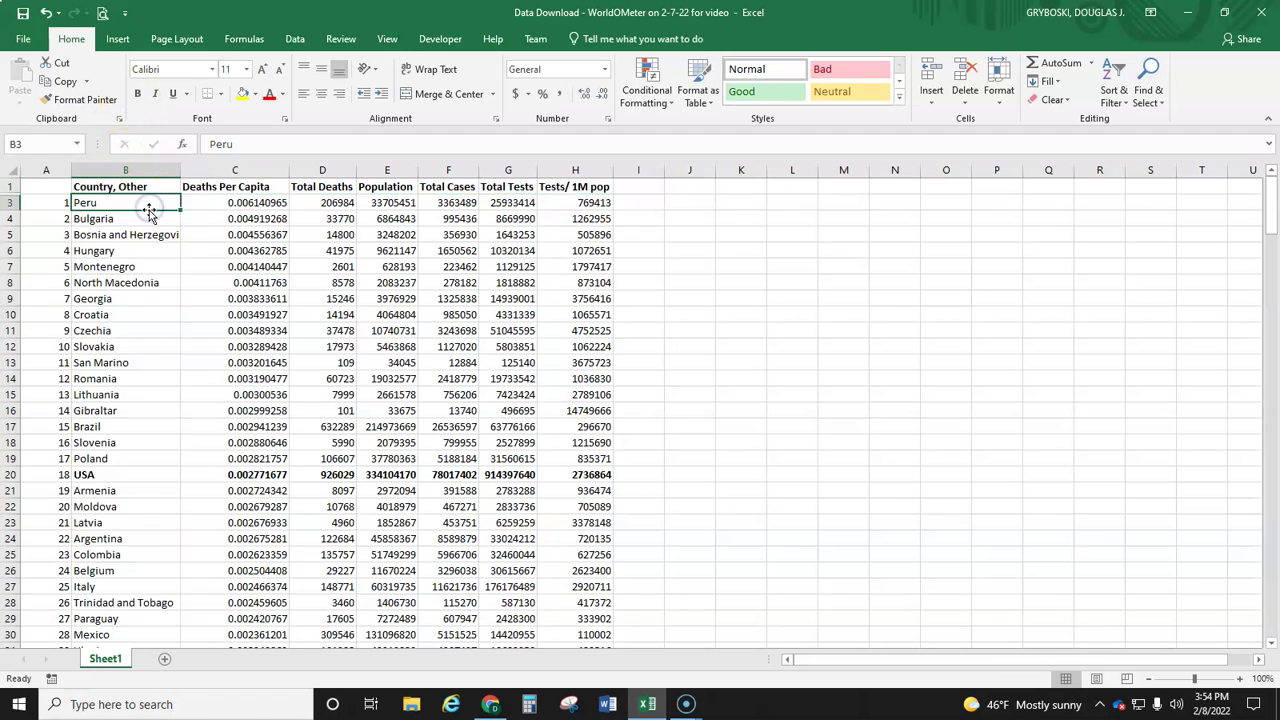
pyautogui.click(14, 186)
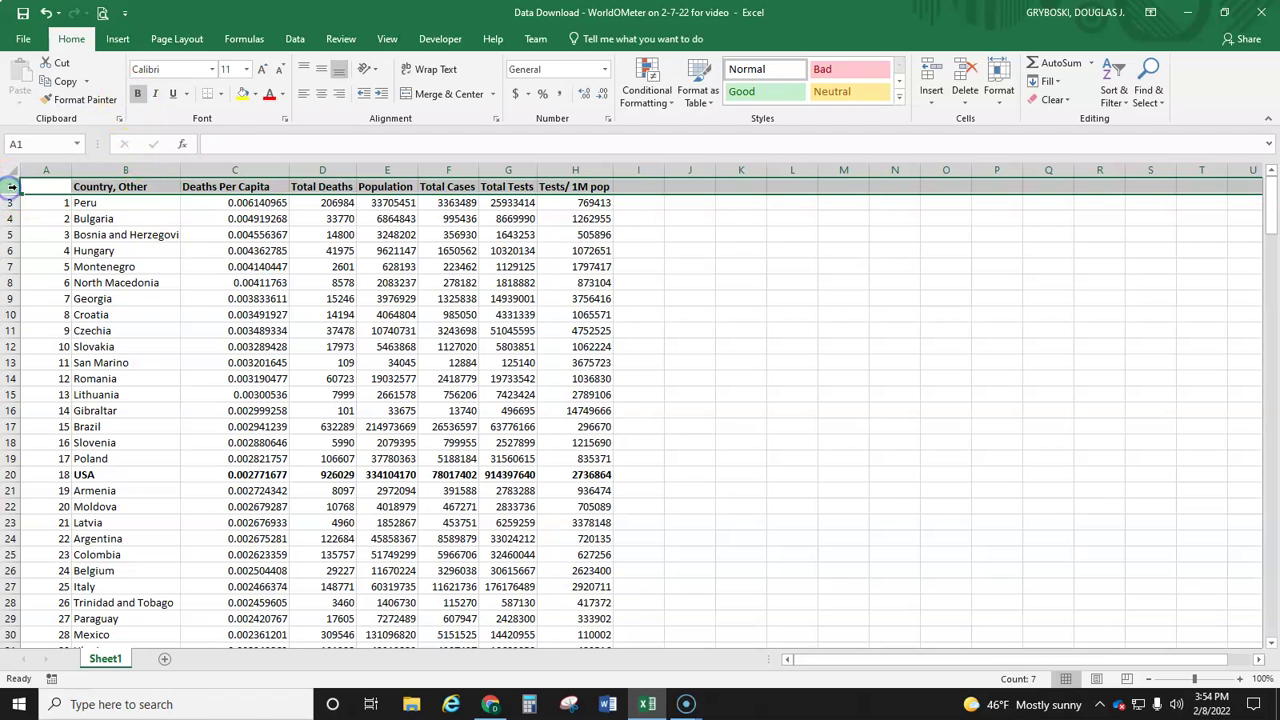
pyautogui.click(324, 95)
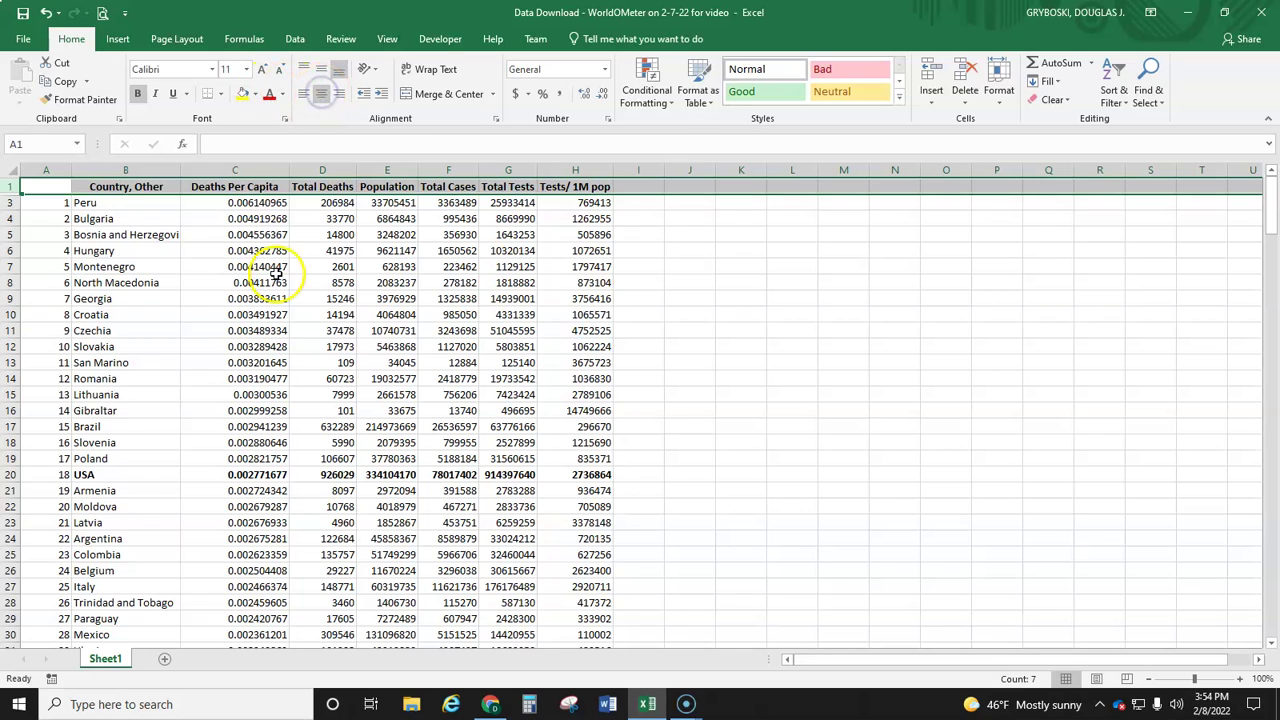